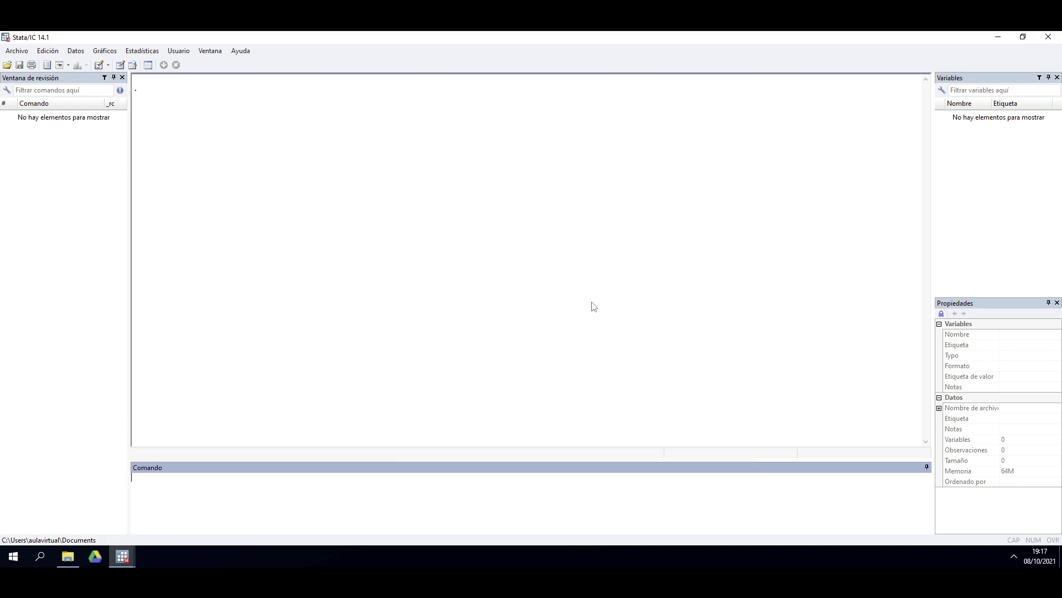
Step: Minimise the open Stata, file explorer and do-file editor windows, and open Google Chrome maximised
left_click(998, 40)
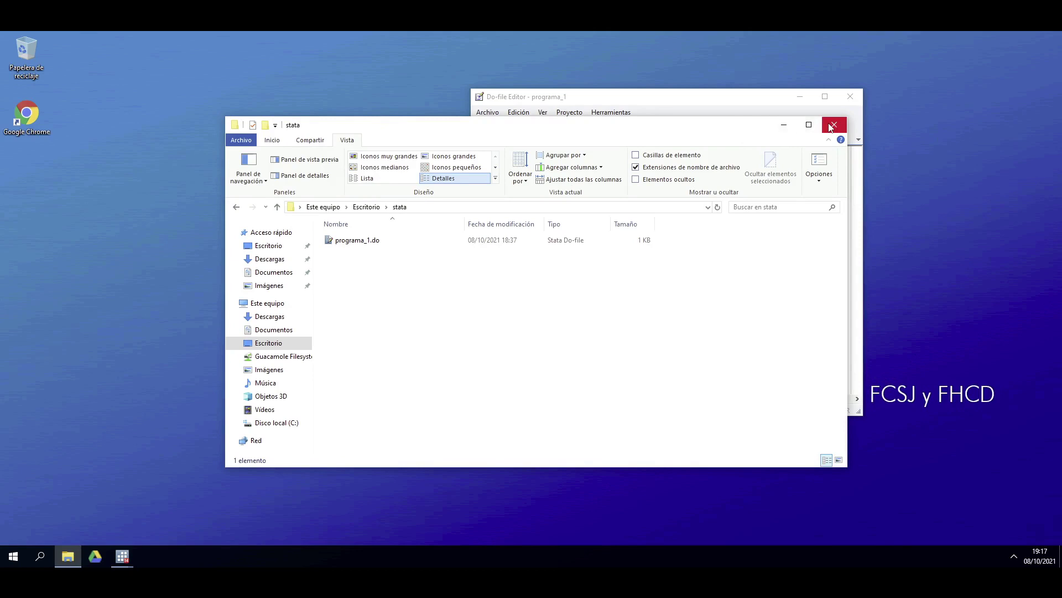
left_click(786, 126)
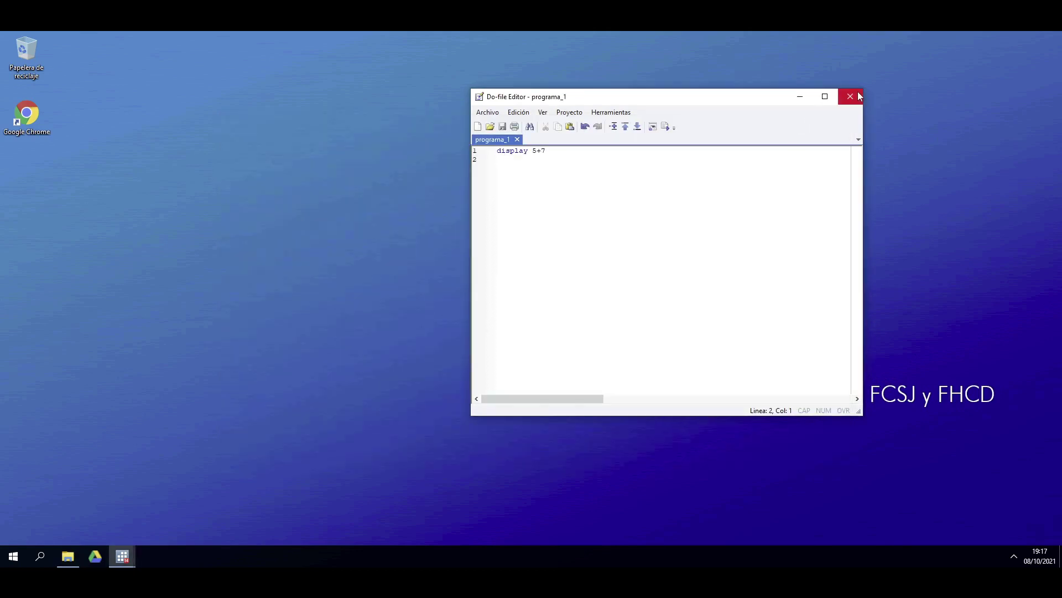
left_click(800, 97)
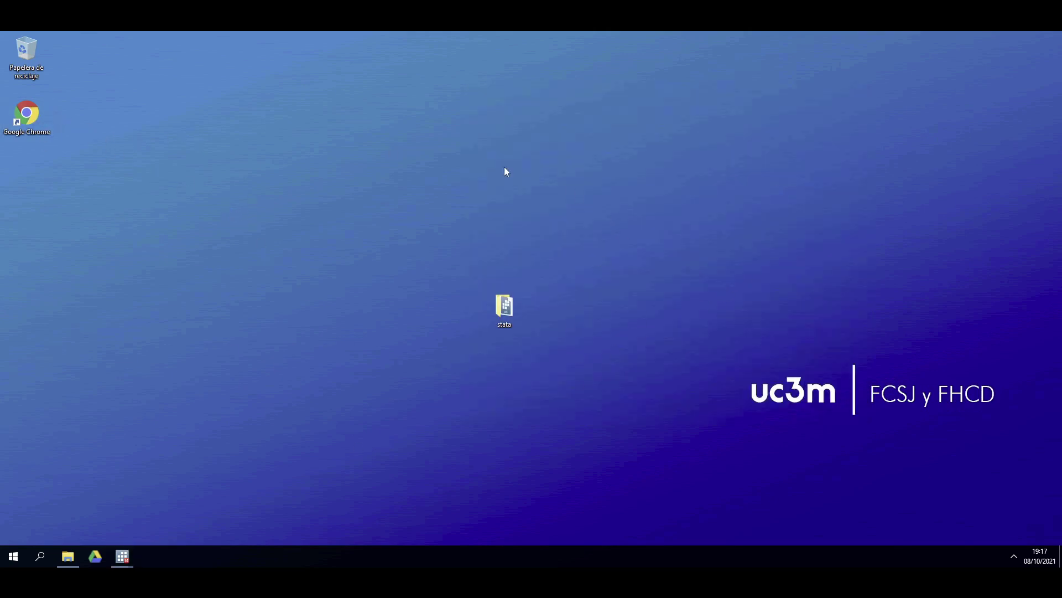
double_click(35, 113)
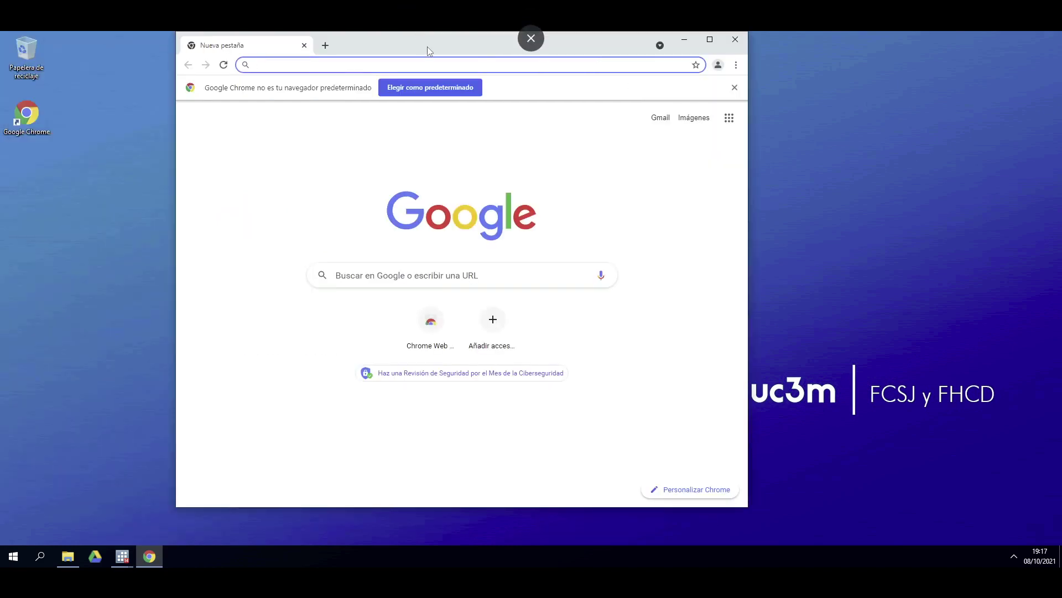
double_click(427, 47)
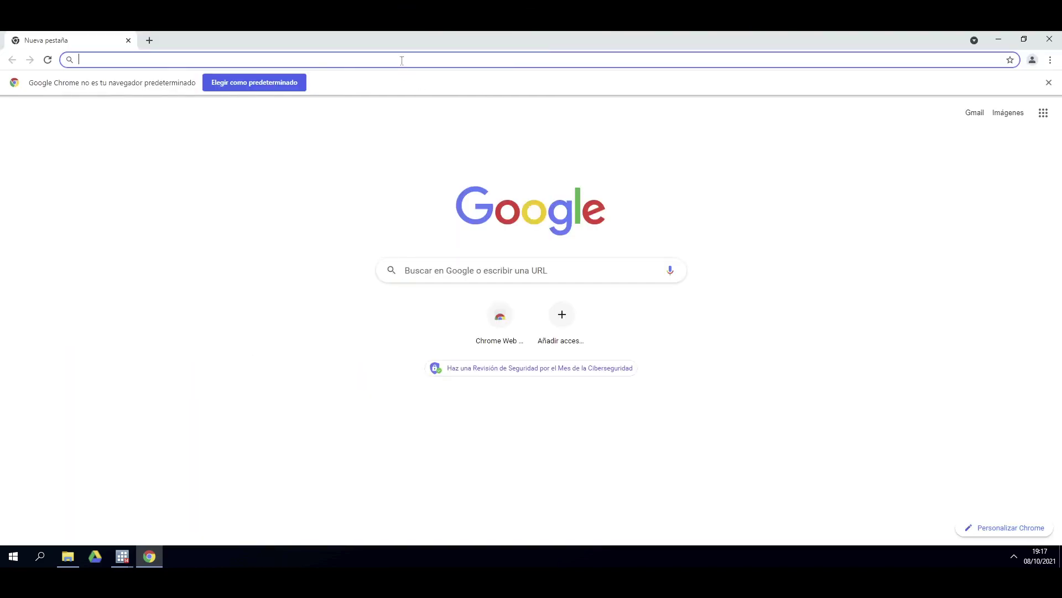
Step: Search Google for "qog", accepting the cookie notice, and open the University of Gothenburg's QoG Institute result
type("qu")
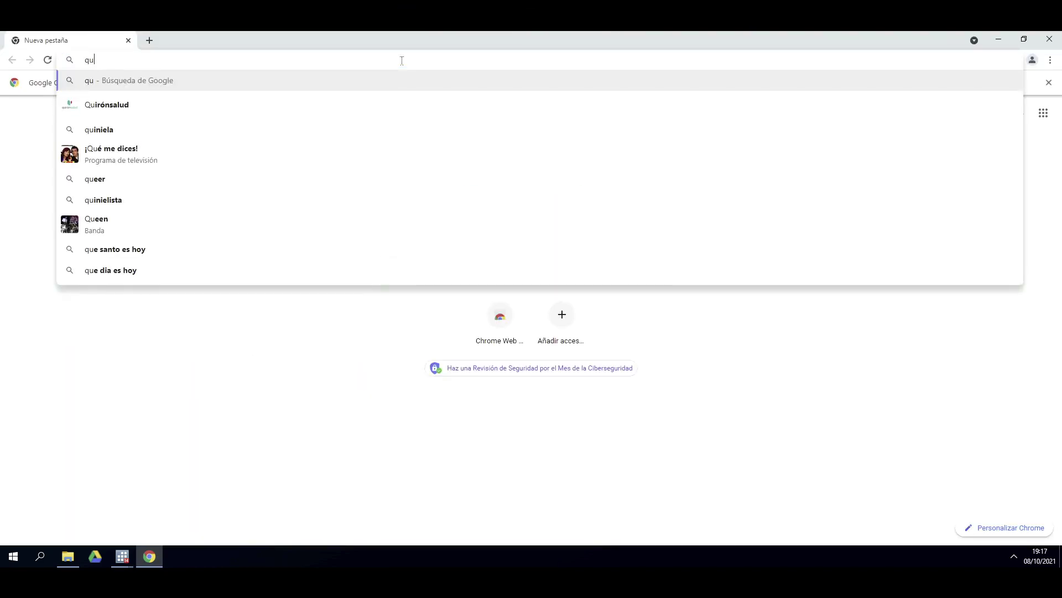
key("BackSpace")
type("og")
key("Return")
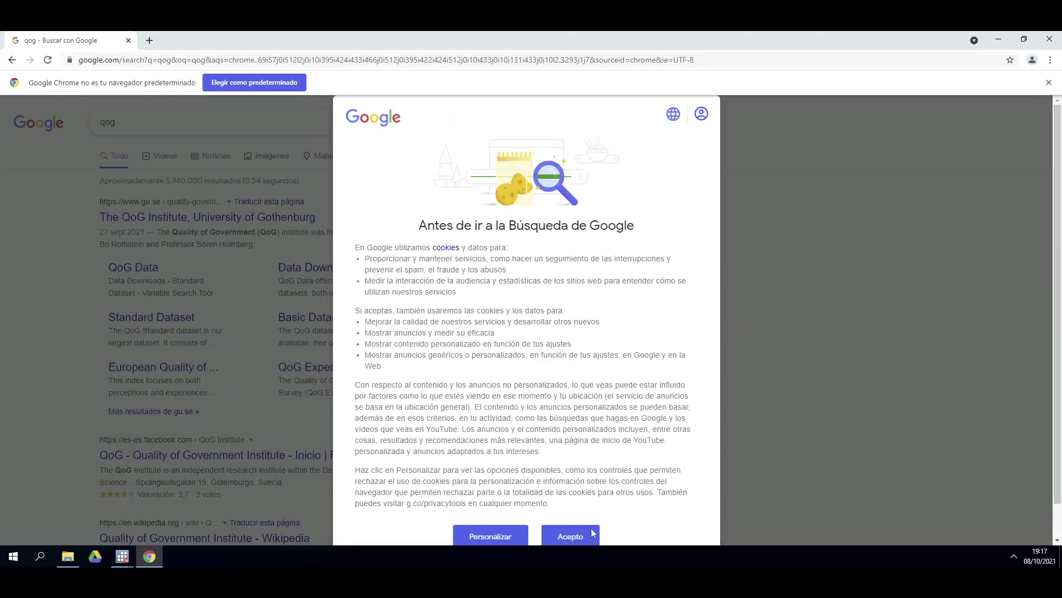
left_click(593, 533)
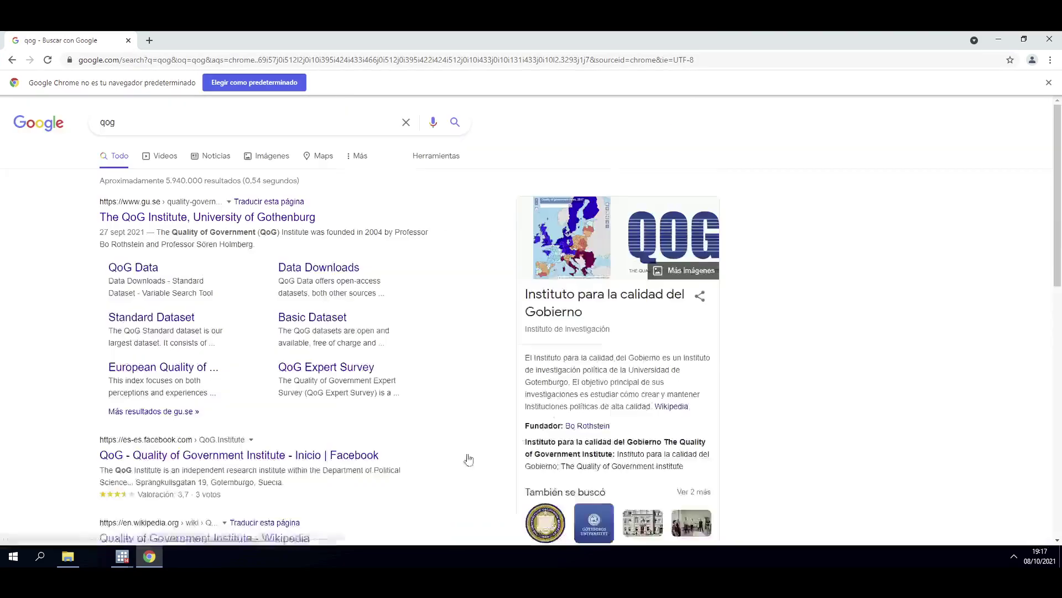
left_click(188, 217)
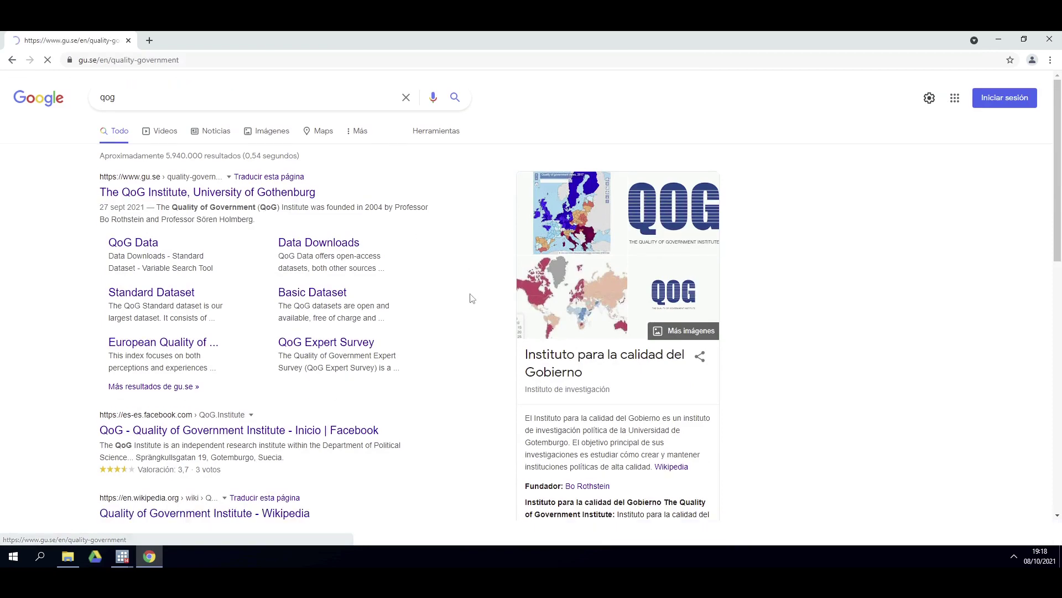
Step: Go to the institute's QoG Data section and open its Data Downloads page
scroll(472, 299, "down", 7)
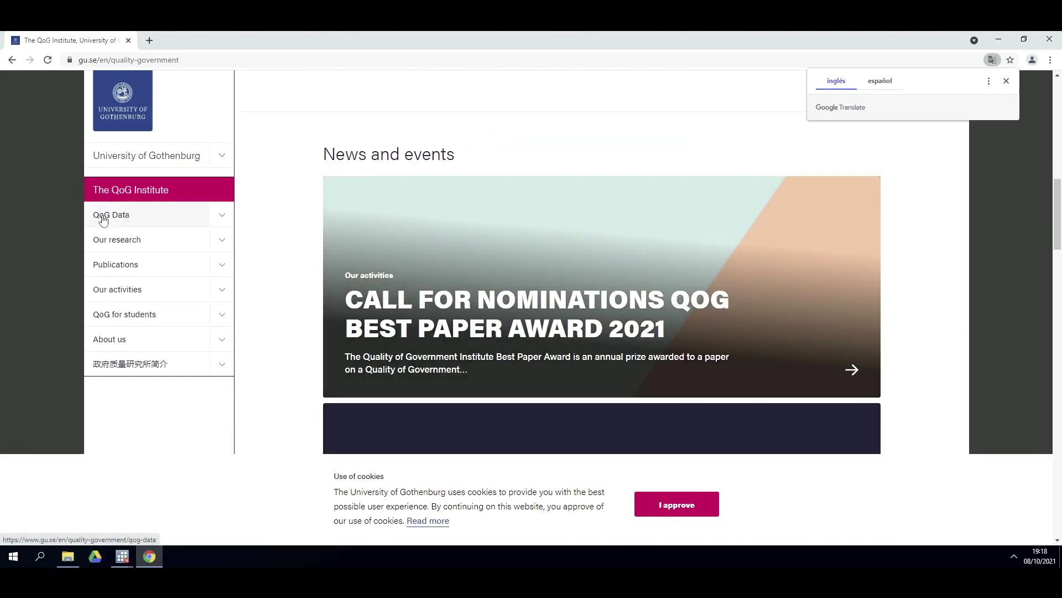
left_click(190, 219)
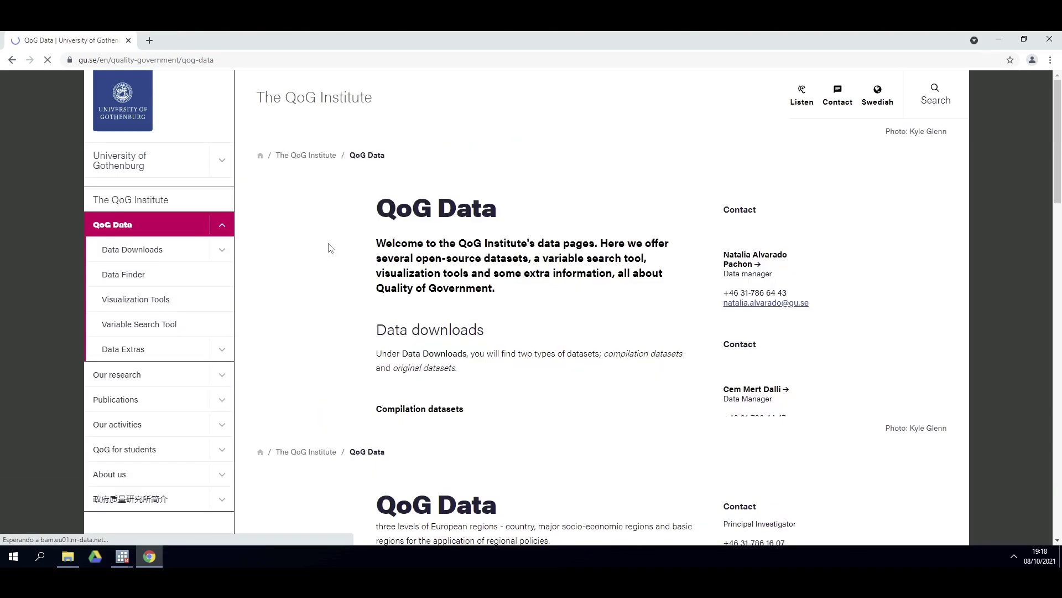
scroll(433, 319, "down", 3)
scroll(432, 319, "down", 5)
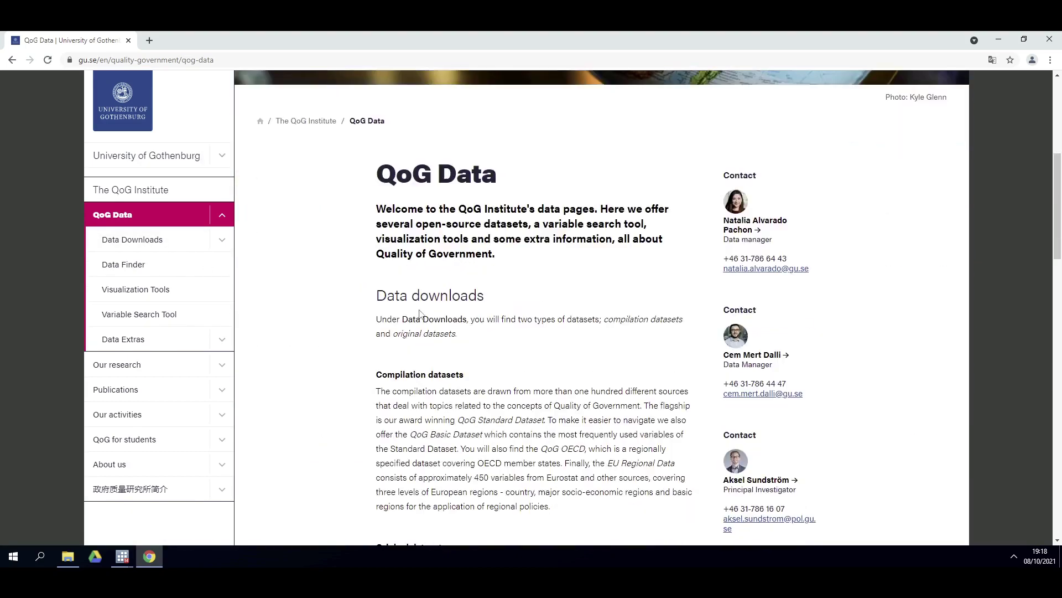
scroll(434, 233, "down", 13)
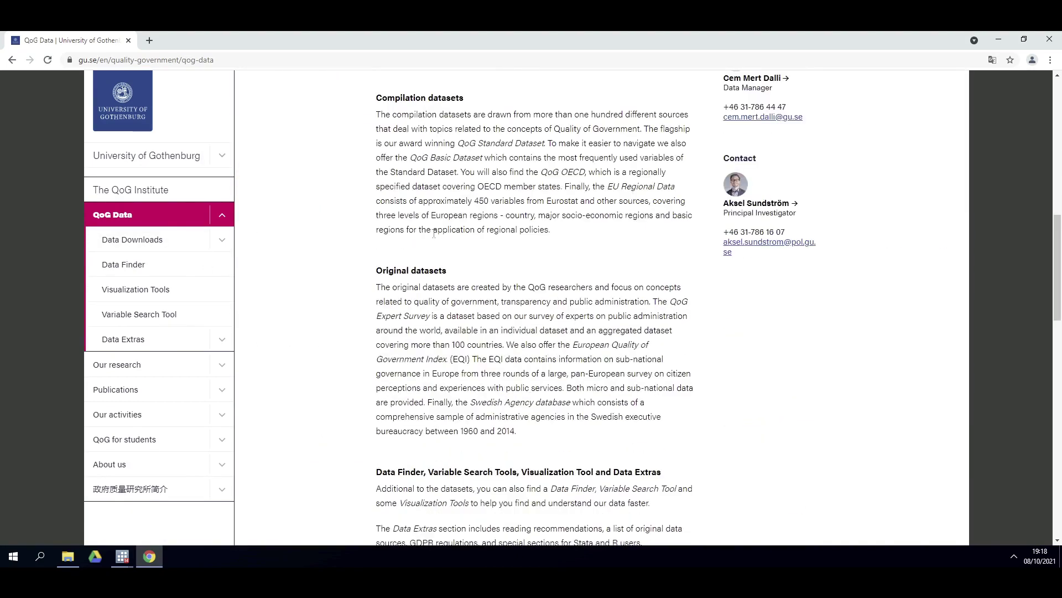
scroll(304, 238, "down", 2)
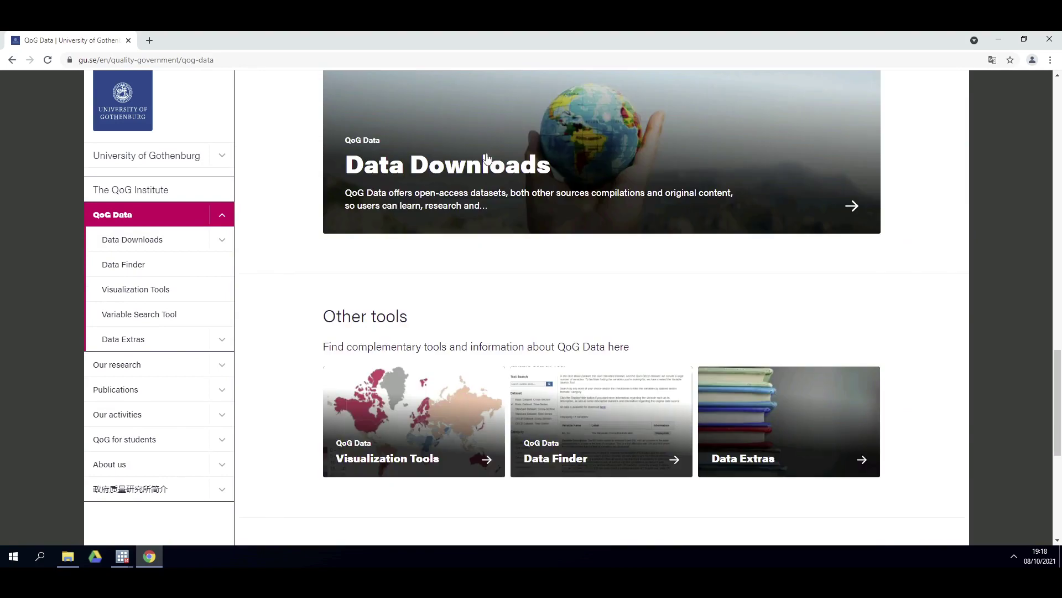
left_click(537, 169)
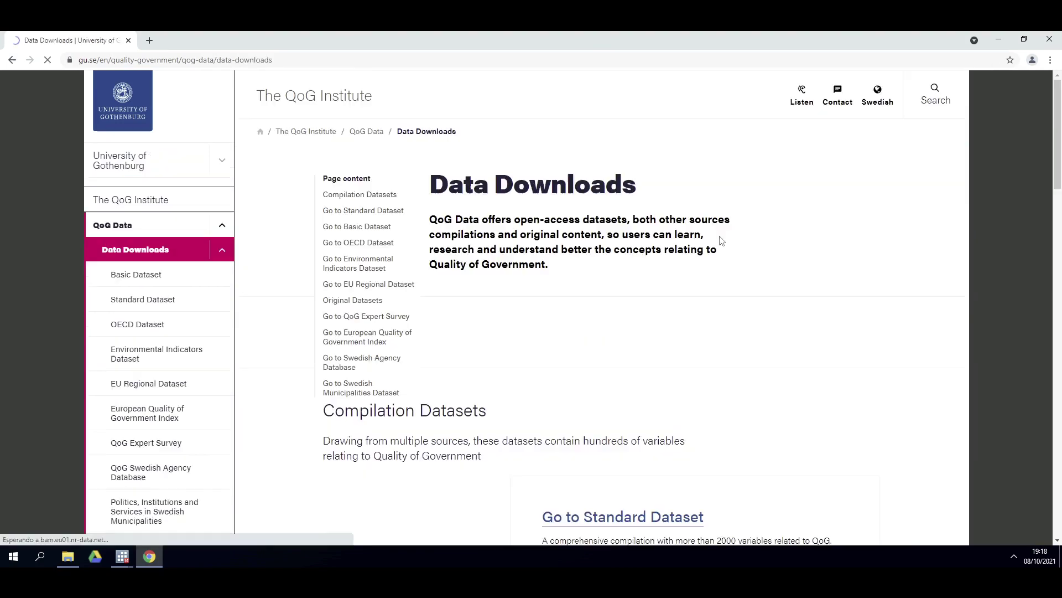
Step: Open the Standard Dataset page from the Compilation Datasets list
scroll(660, 267, "down", 4)
scroll(659, 267, "down", 2)
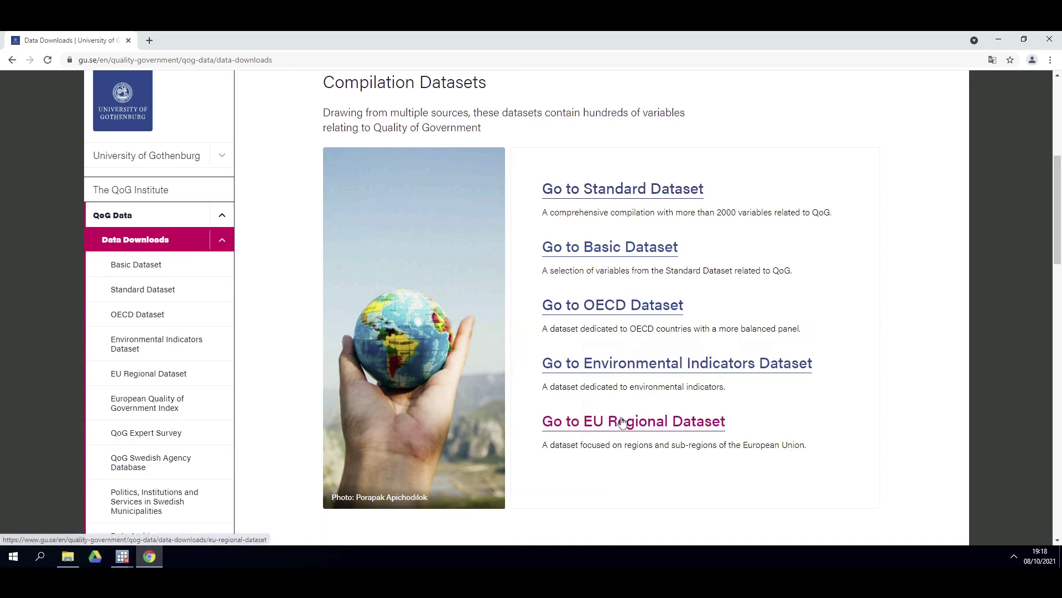
left_click(638, 198)
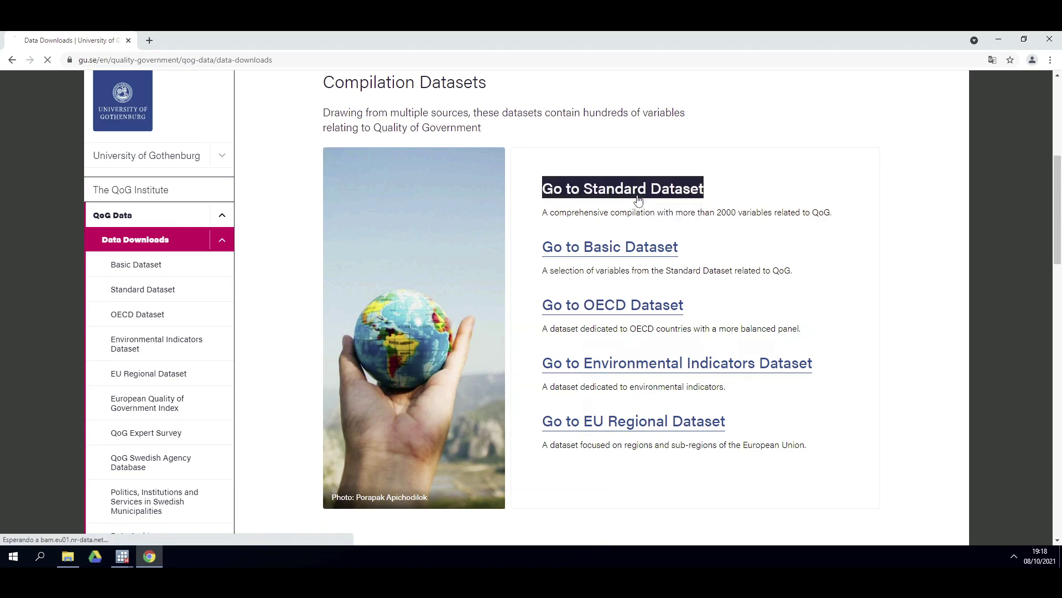
Step: Open the QoG Standard Dataset Codebook version Jan21 and look through its table of contents
scroll(647, 353, "down", 1)
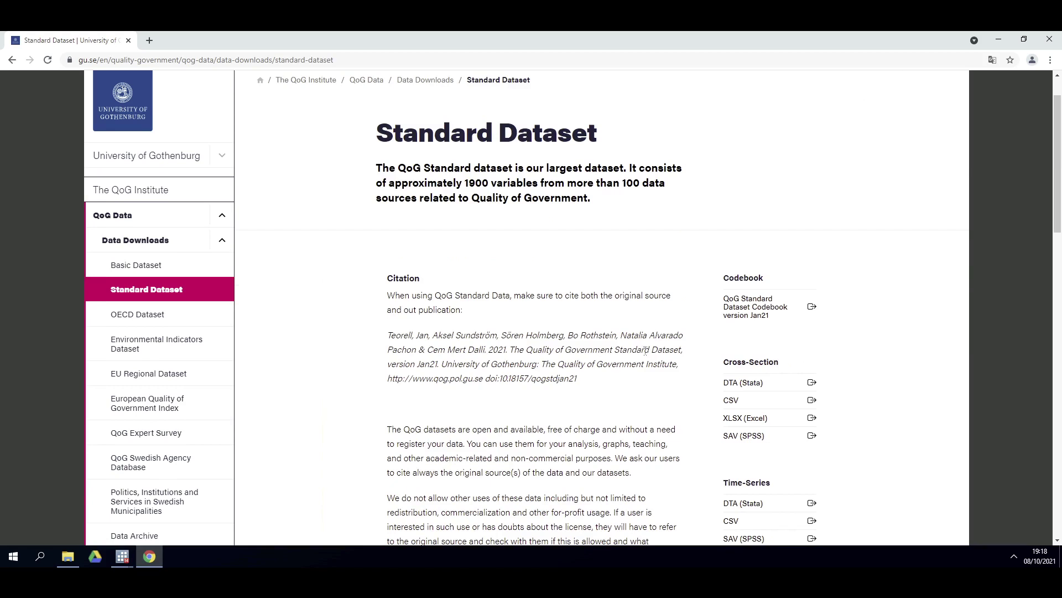
scroll(593, 328, "down", 2)
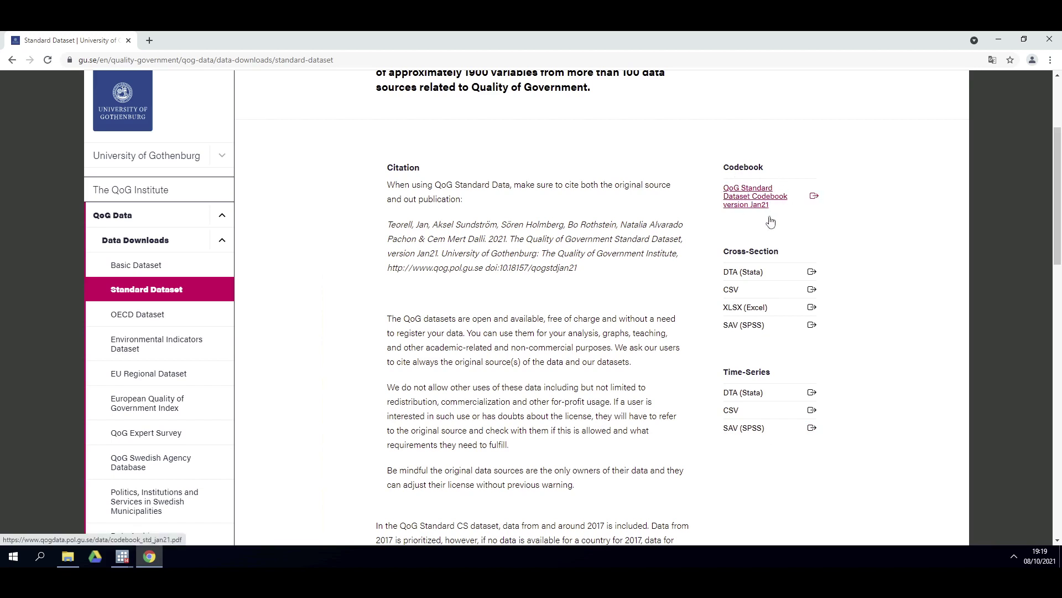
left_click(800, 196)
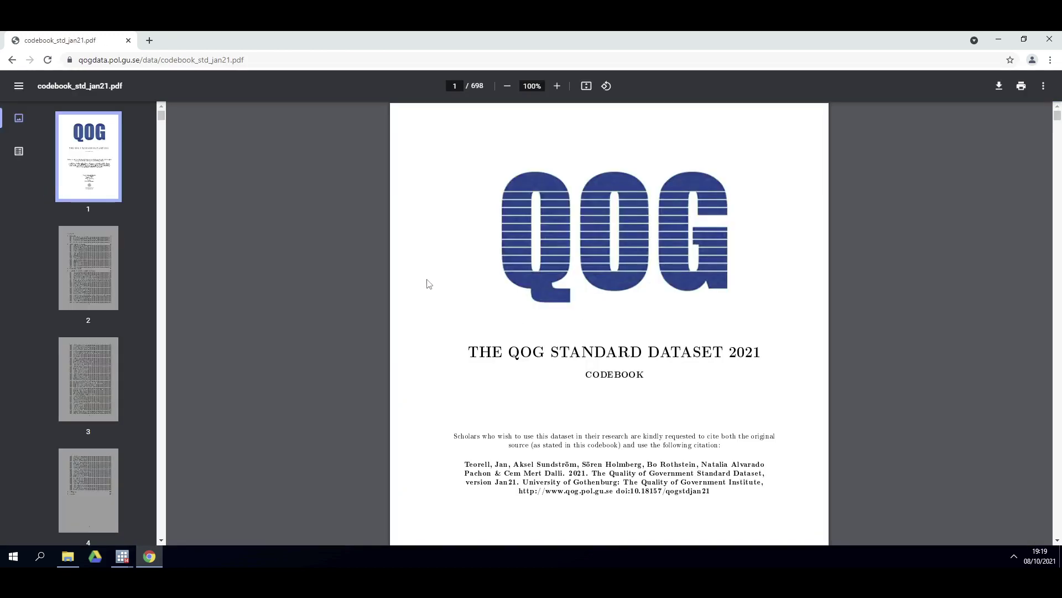
scroll(446, 283, "down", 17)
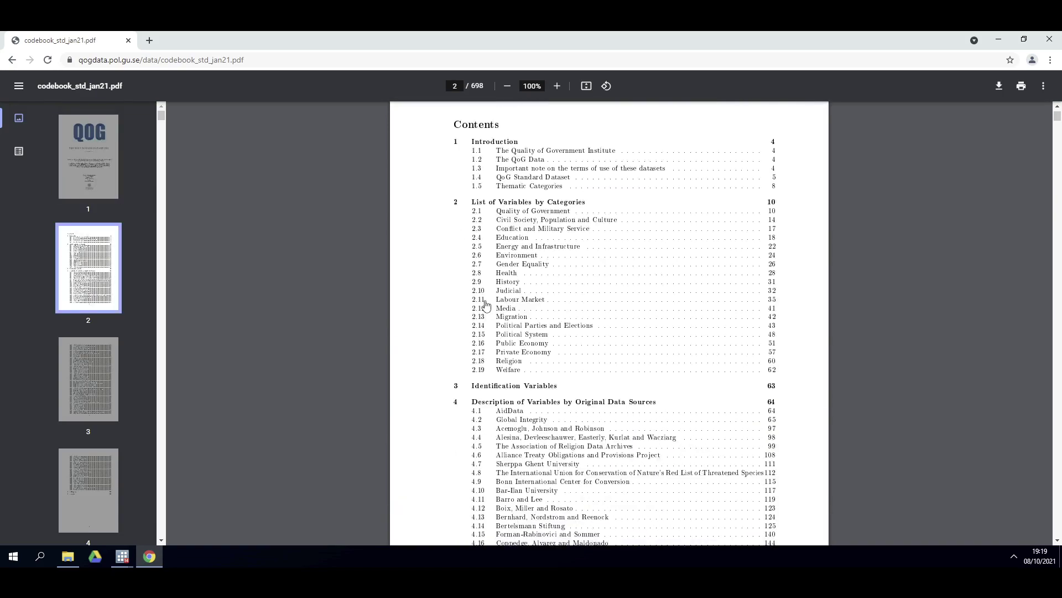
scroll(446, 283, "down", 6)
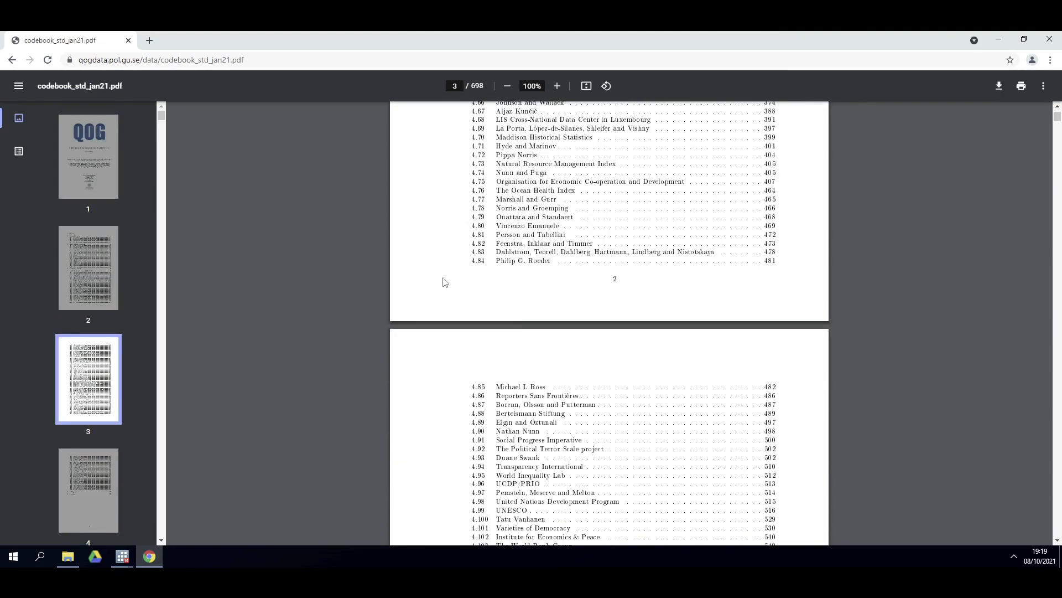
scroll(446, 282, "down", 7)
scroll(444, 260, "up", 20)
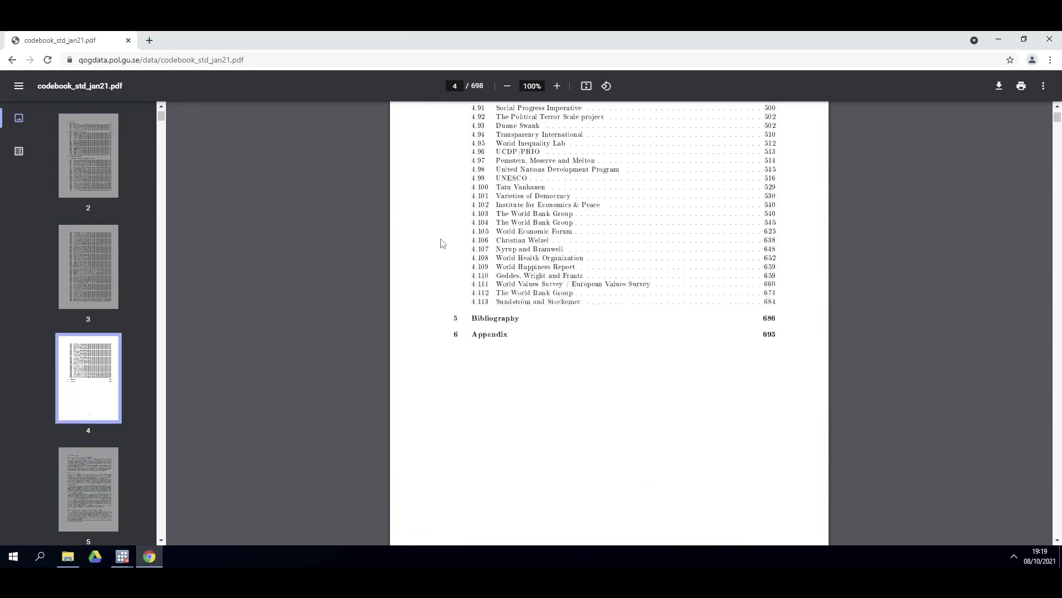
scroll(443, 243, "up", 15)
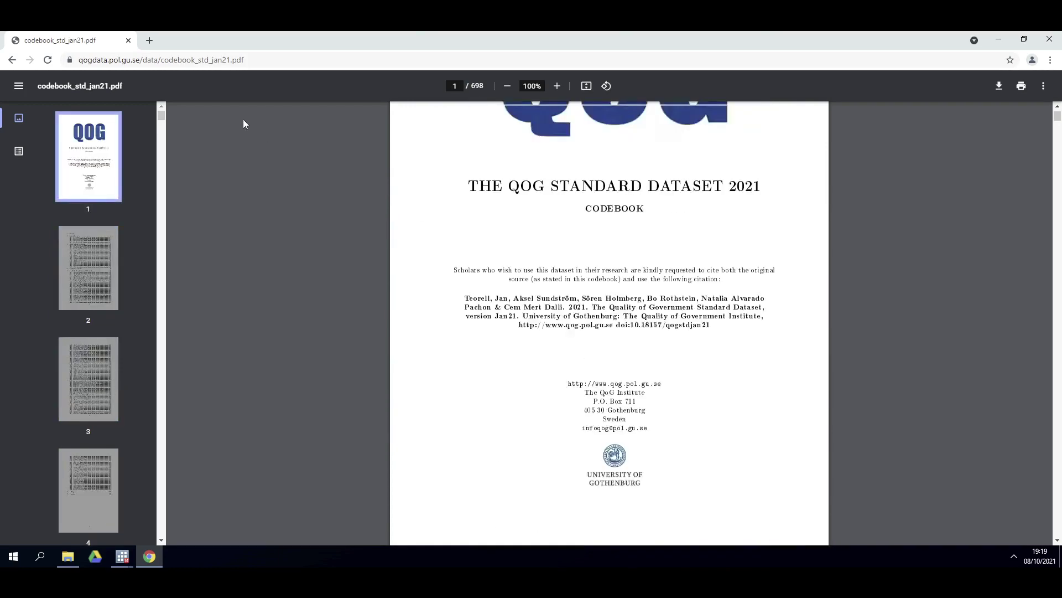
Step: Reopen the Standard Dataset page in a separate tab and place that tab before the codebook
middle_click(11, 61)
left_click(186, 41)
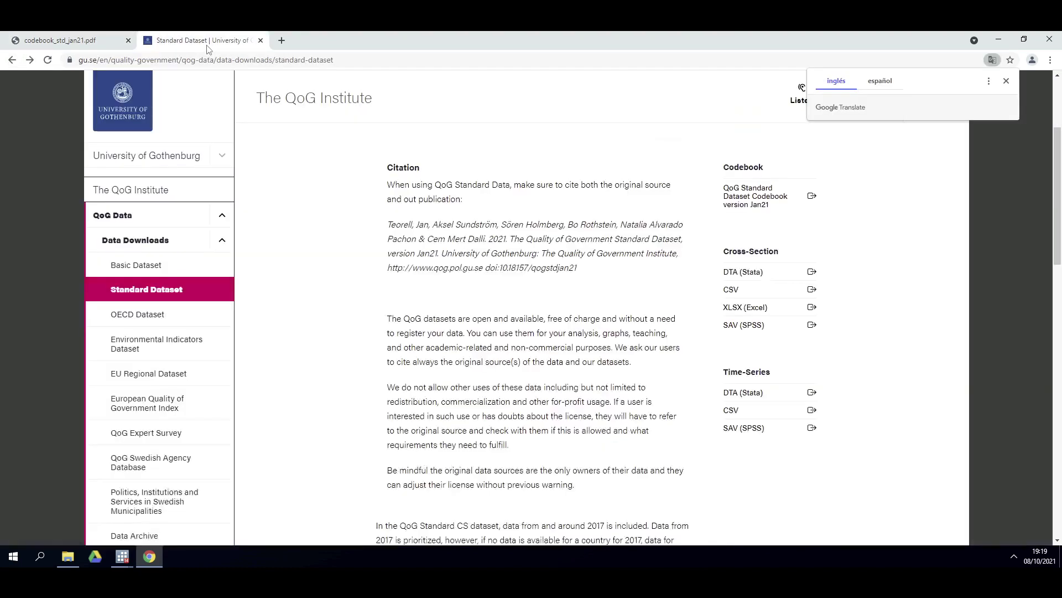
left_click_drag(146, 44, 60, 44)
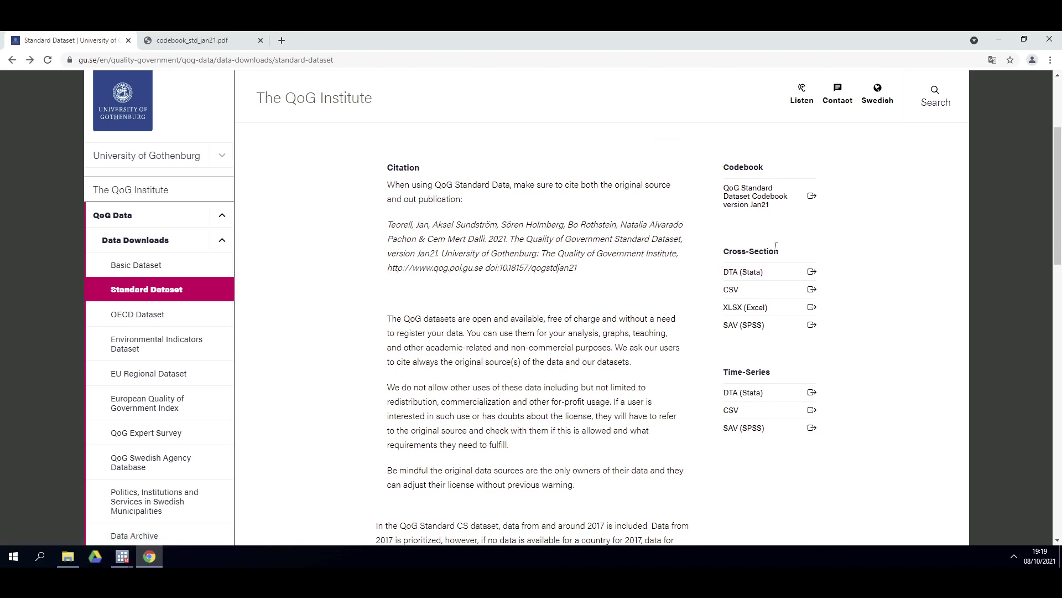
Step: Download the Cross-Section version of the Standard Dataset in DTA (Stata) format
left_click_drag(720, 251, 815, 252)
left_click(882, 297)
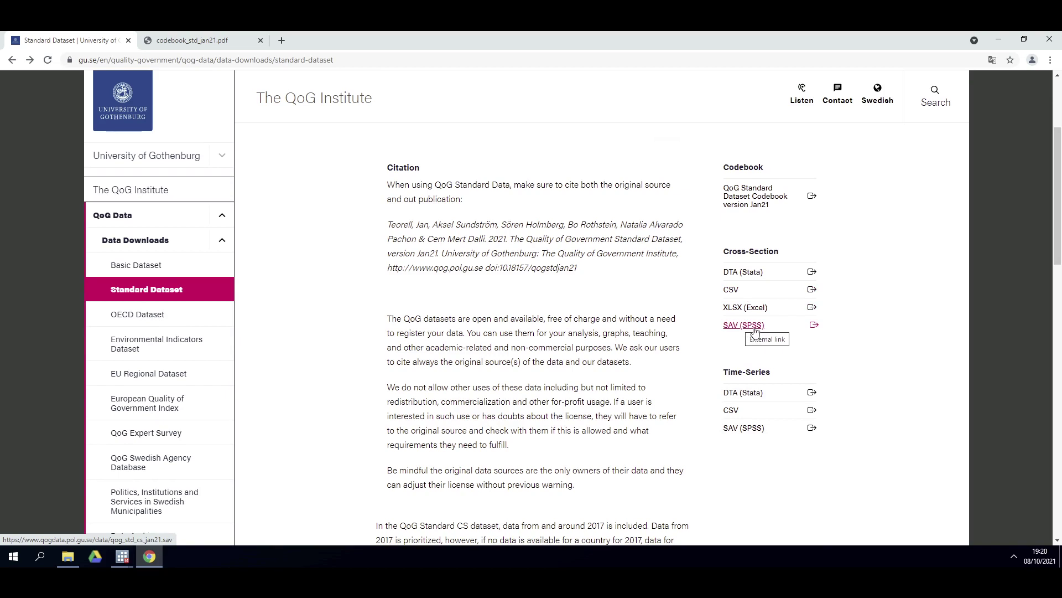
left_click(768, 272)
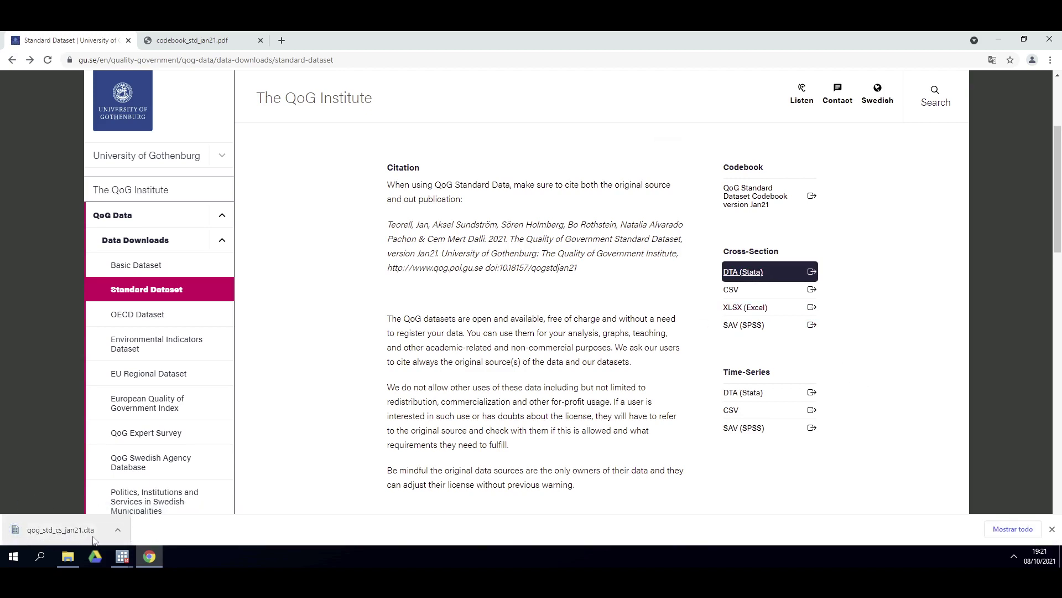
Step: Show the downloaded qog_std_cs_jan21.dta in its folder and move it to the stata folder on the desktop
left_click(117, 530)
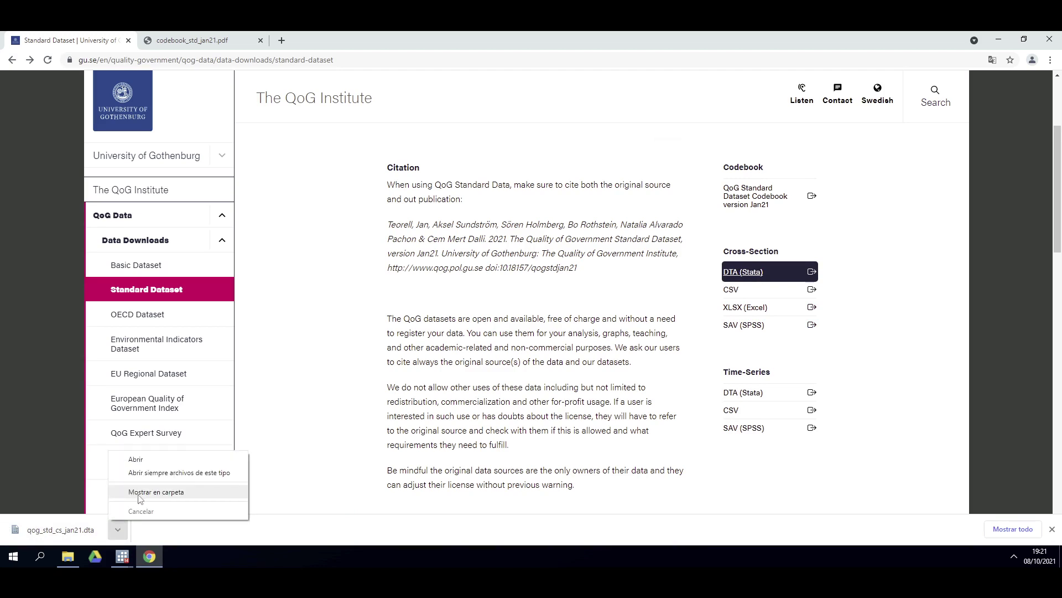
left_click(156, 491)
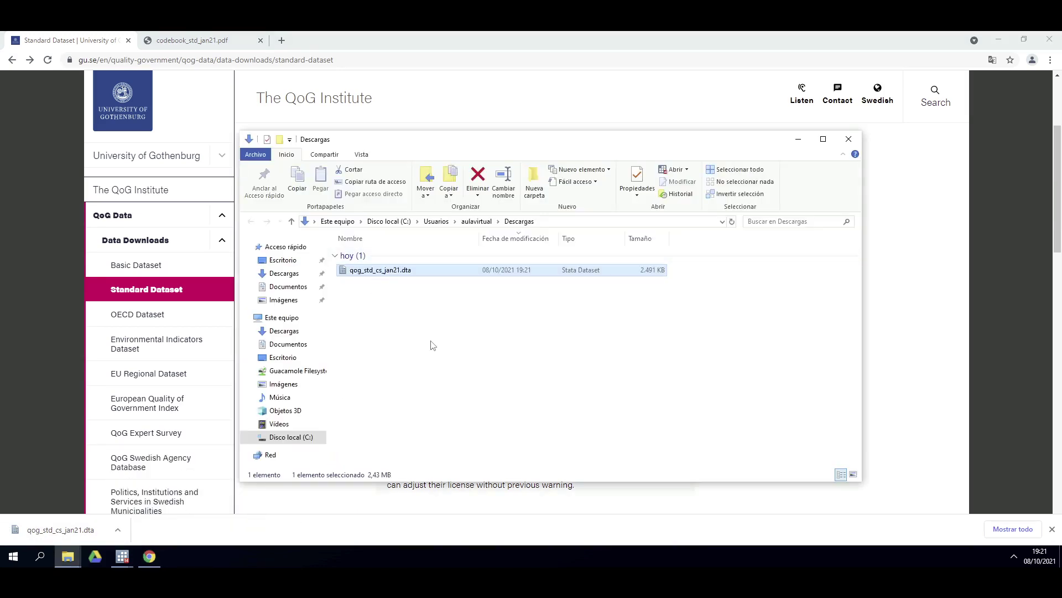
key("ctrl+x")
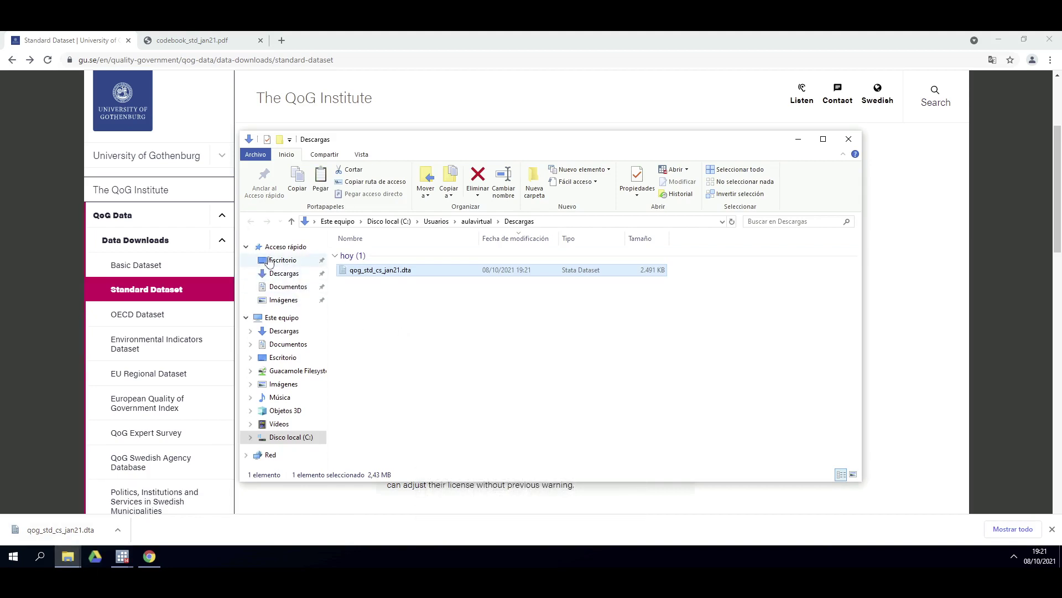
left_click(282, 261)
double_click(380, 254)
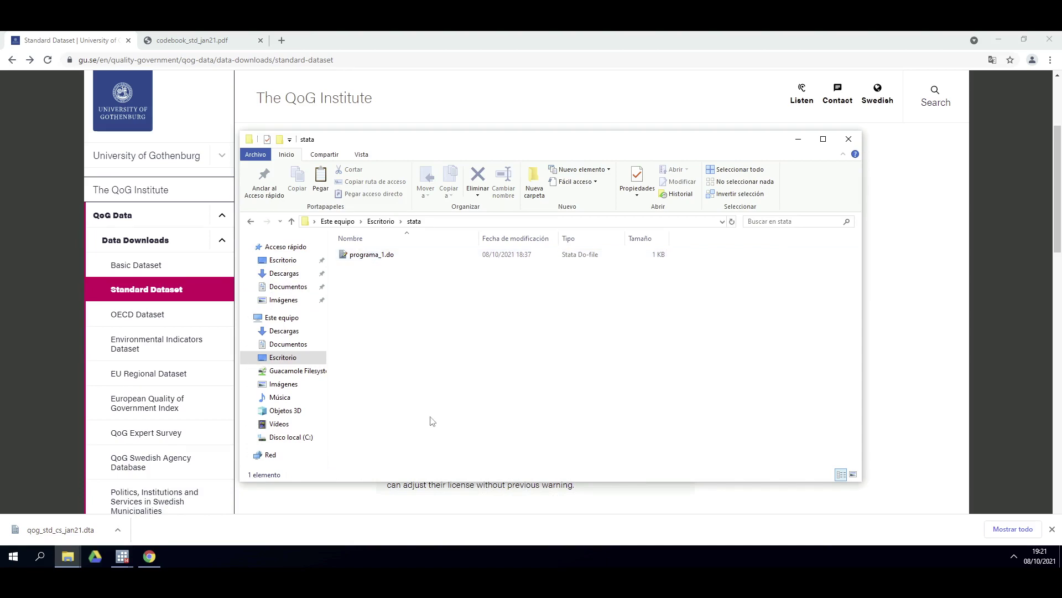
key("ctrl+v")
left_click(416, 386)
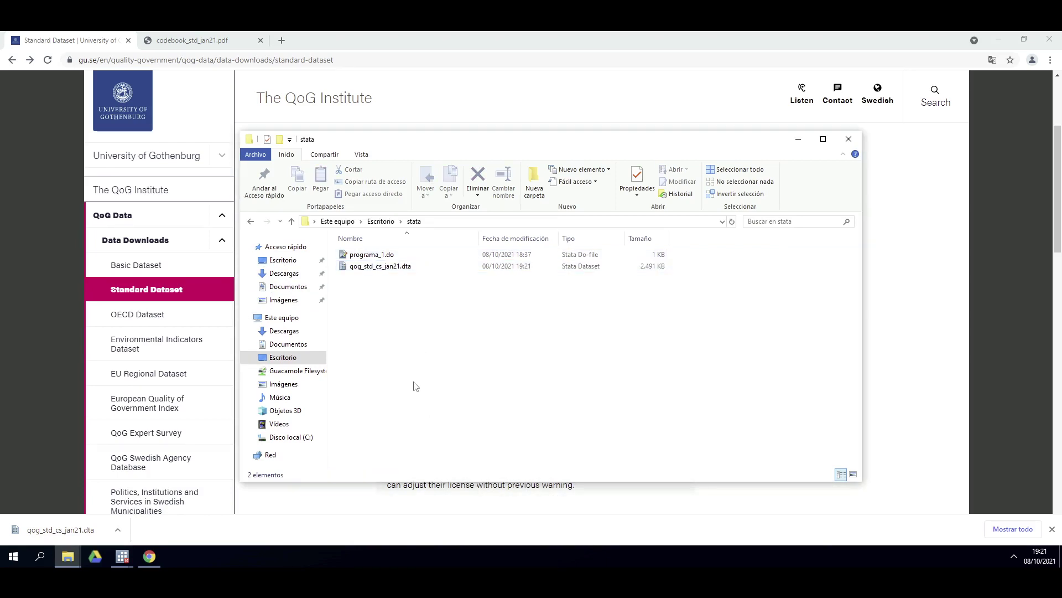
left_click(408, 266)
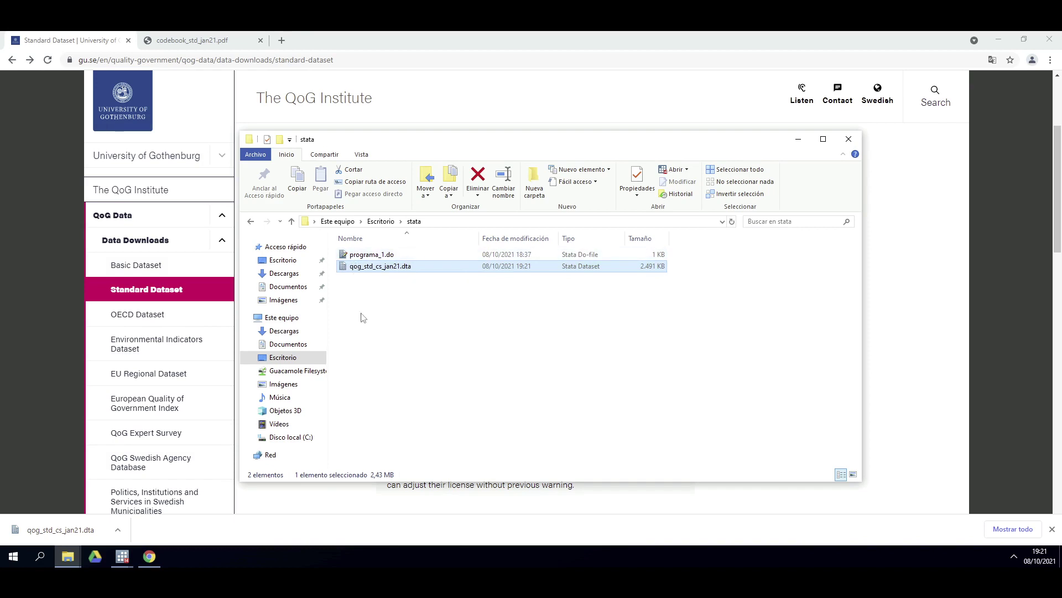
left_click(623, 288)
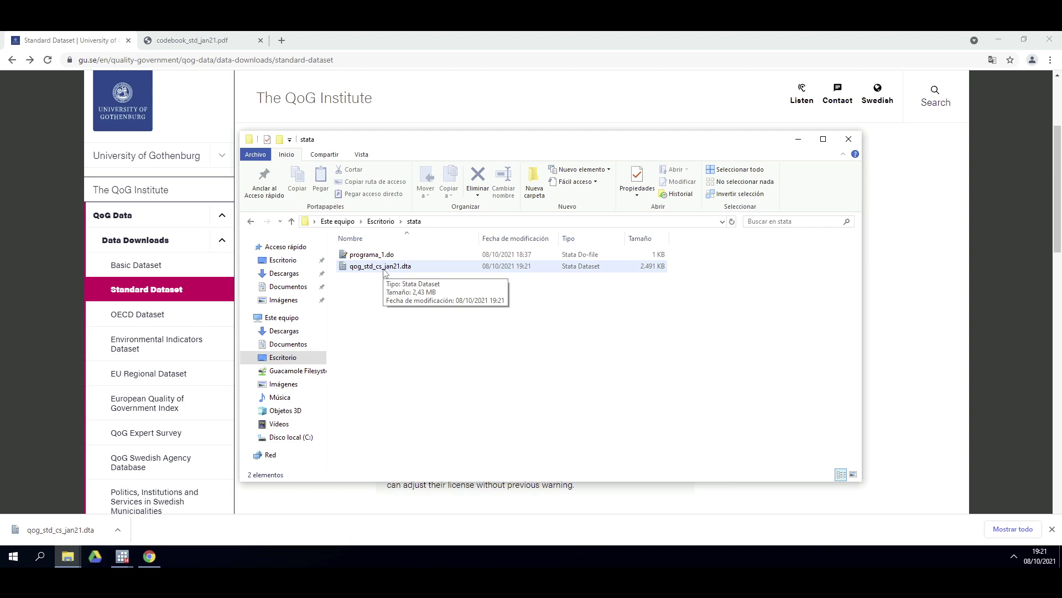
Step: Minimize the browser, reposition the stata folder window and look over programa_1.do and qog_std_cs_jan21.dta in it
left_click(999, 40)
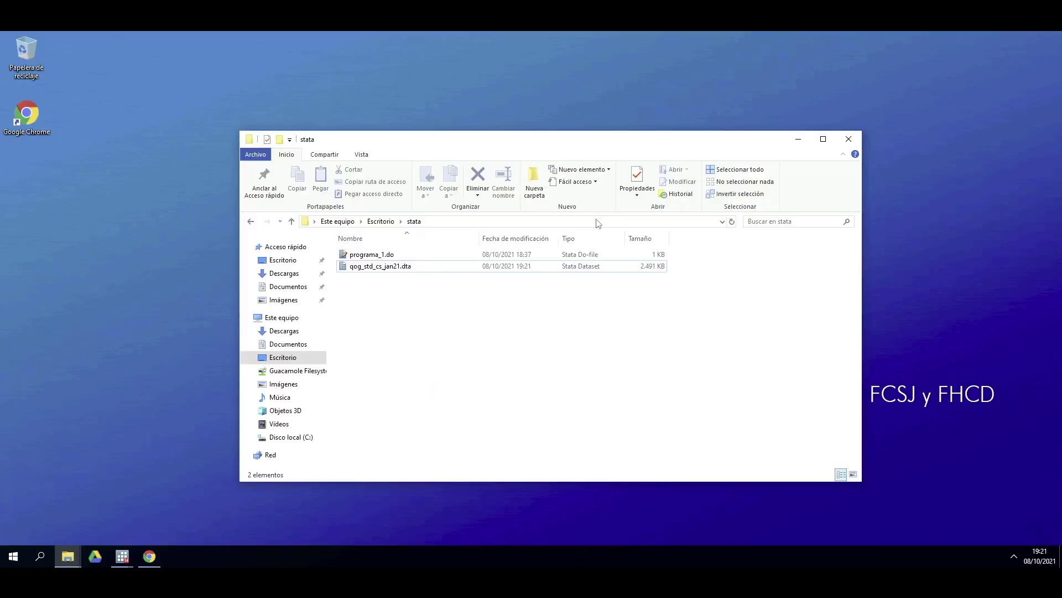
left_click_drag(589, 147, 592, 93)
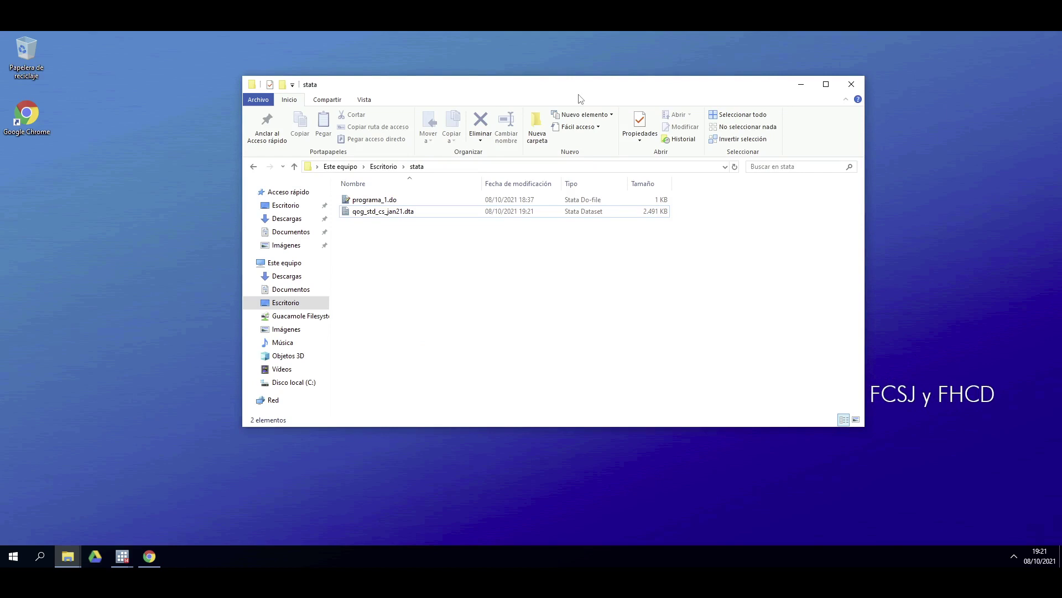
left_click(380, 202)
left_click(372, 214)
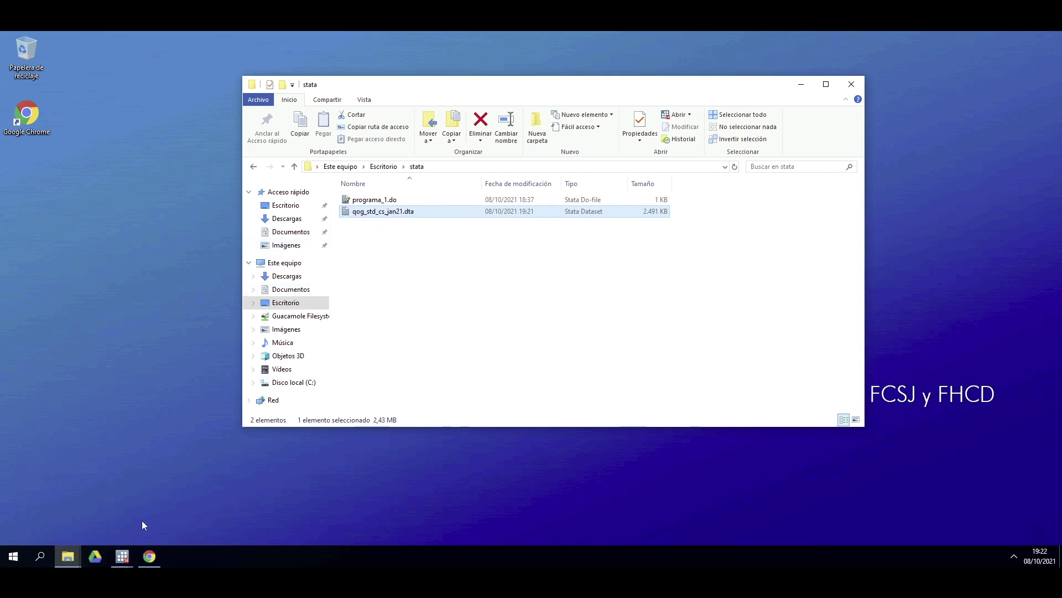
Step: Switch to Stata and bring the Do-file Editor with programa_1 in front of it, moved clear of the results area
left_click(122, 557)
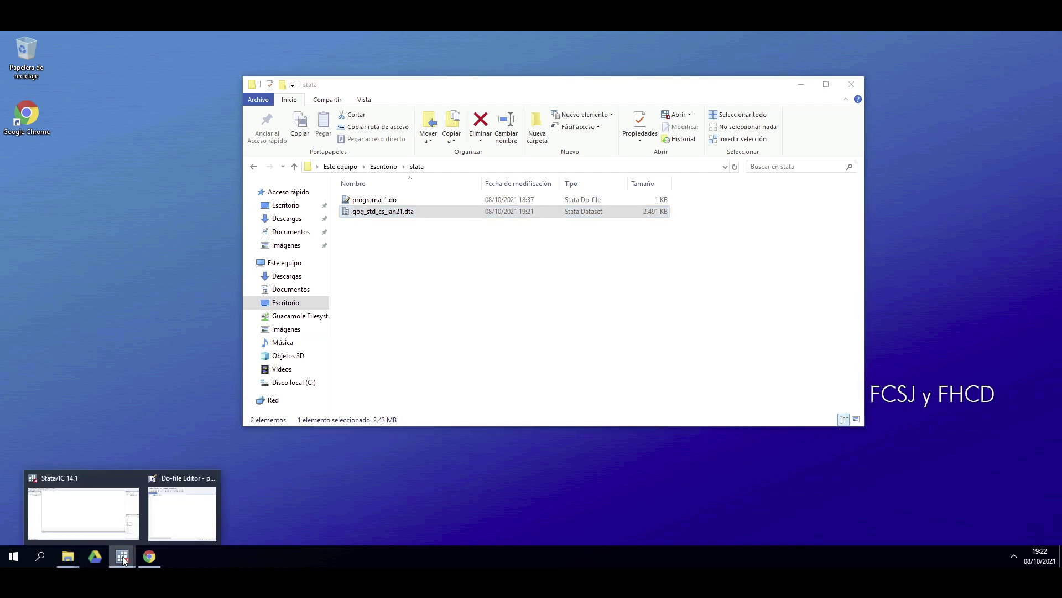
left_click(135, 538)
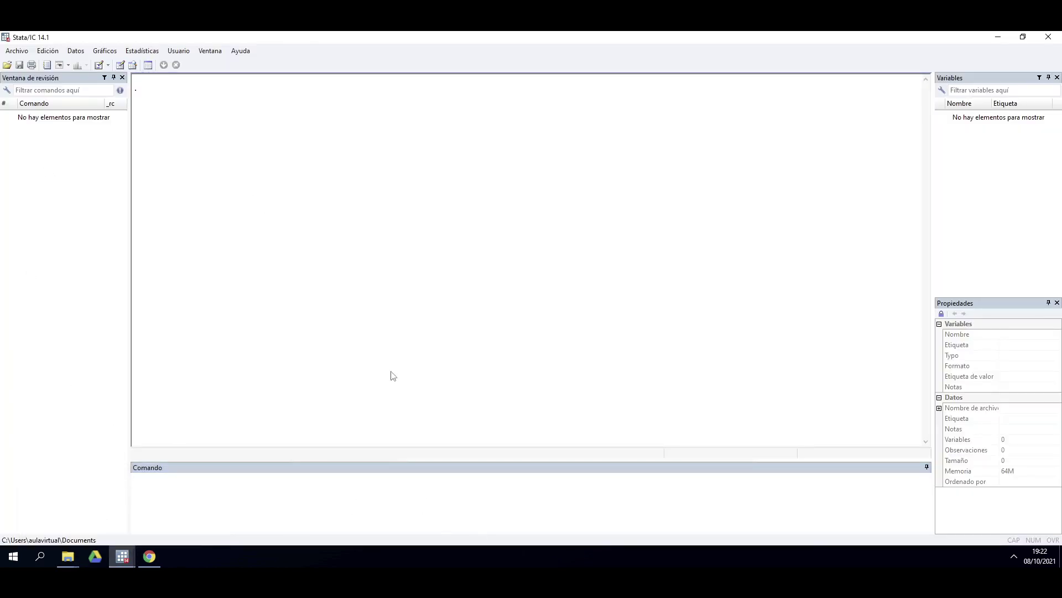
left_click(127, 558)
left_click(183, 505)
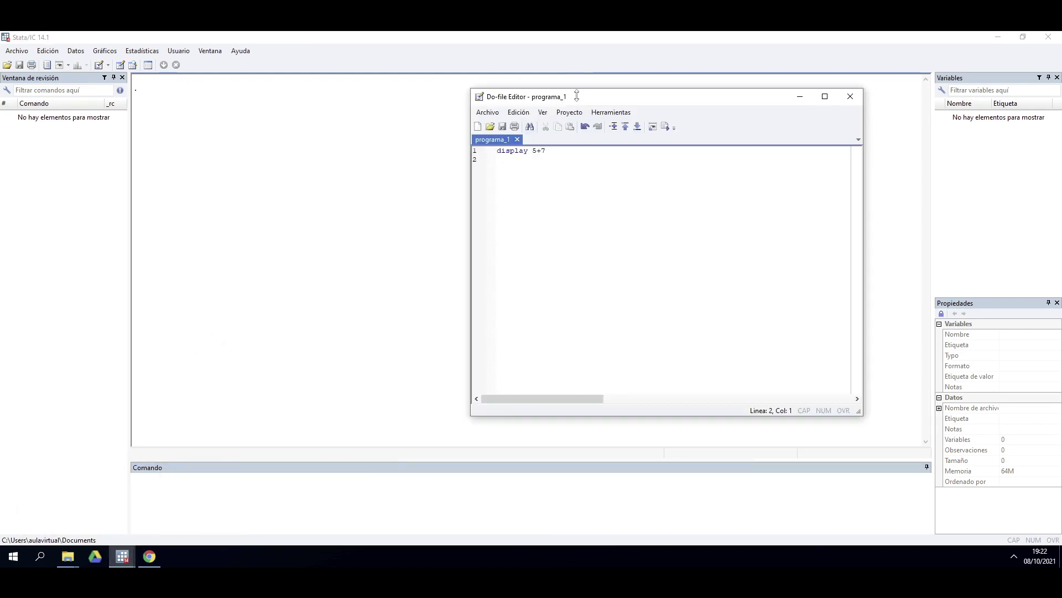
left_click_drag(576, 92, 651, 82)
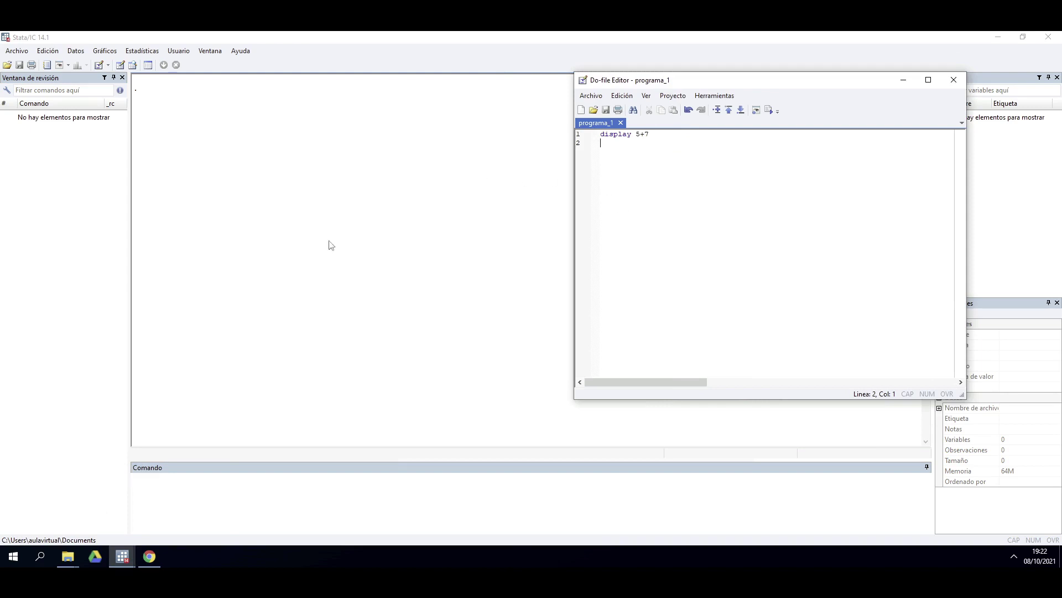
Step: Delete the display 5+7 command from programa_1 and start a comment header with a line of asterisks
left_click_drag(650, 142, 536, 118)
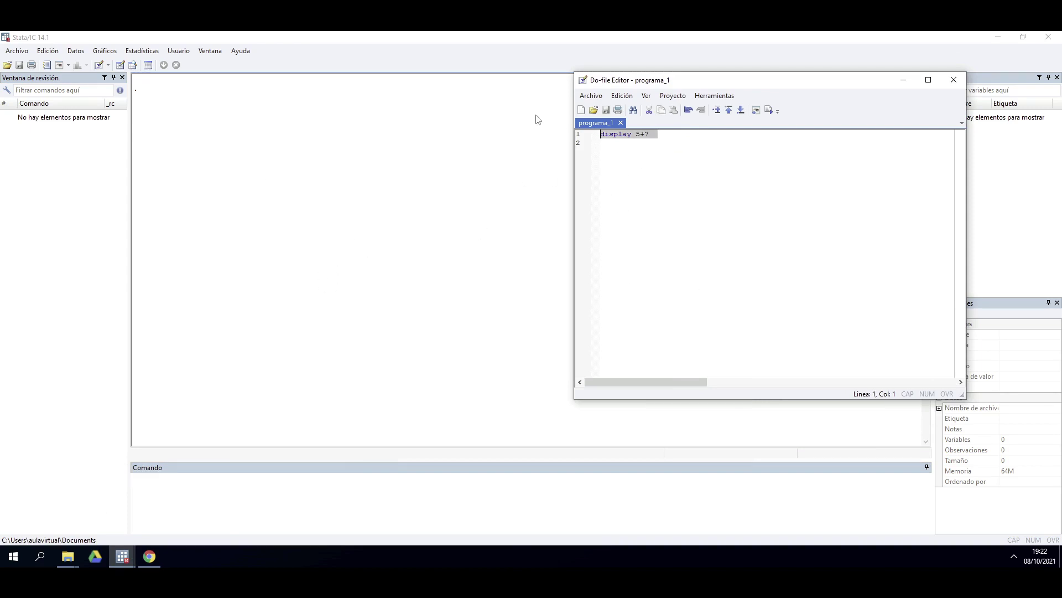
key("Delete")
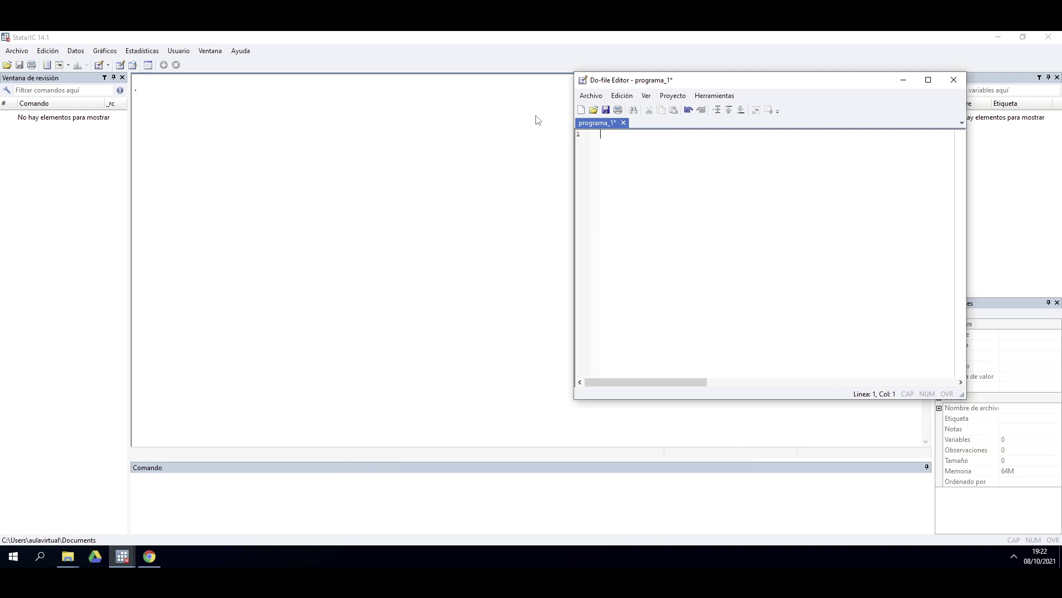
type("**********")
key("Return")
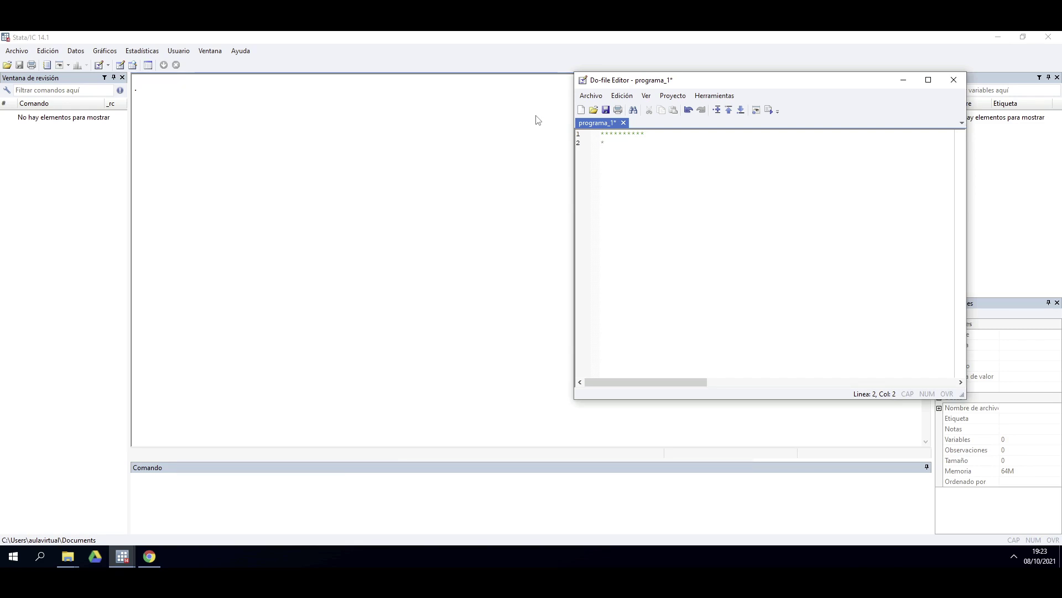
Step: Add the header comment line "* Nombre: Primer do-file" below the asterisks
type("Nomb")
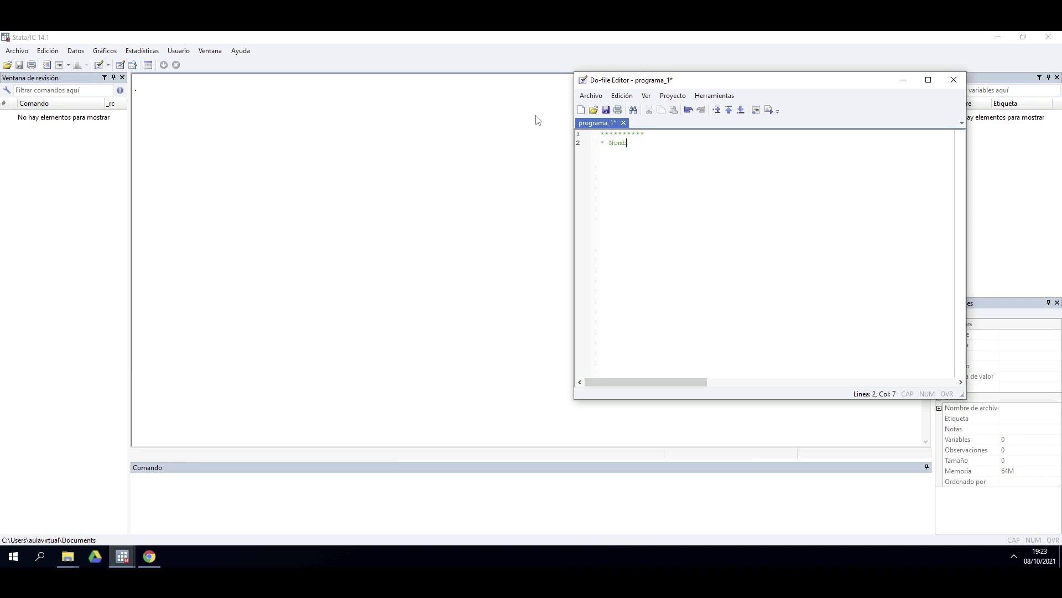
type("re: Rodrigo Fernández")
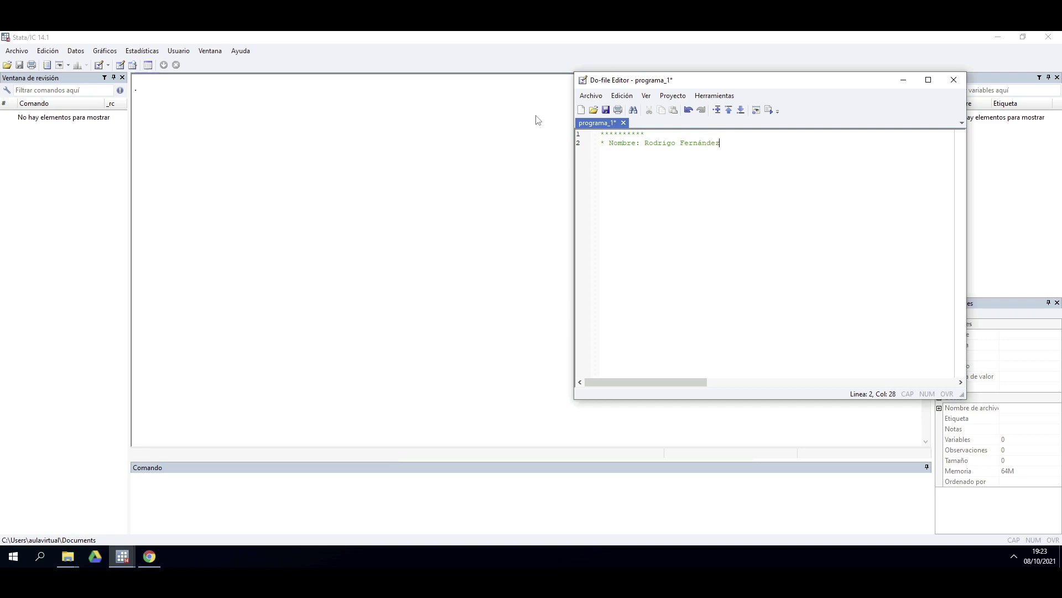
key("BackSpace")
key("BackSpace")
key("BackSpace")
key("BackSpace")
key("BackSpace")
key("BackSpace")
key("BackSpace")
key("BackSpace")
key("BackSpace")
key("BackSpace")
key("BackSpace")
key("BackSpace")
key("BackSpace")
key("BackSpace")
key("BackSpace")
type("Primer do-file")
key("Return")
Step: Add an "* Autor:" comment line with the author's full name and close the header with a line of asterisks
type("* Autor: Rodrigo FErná")
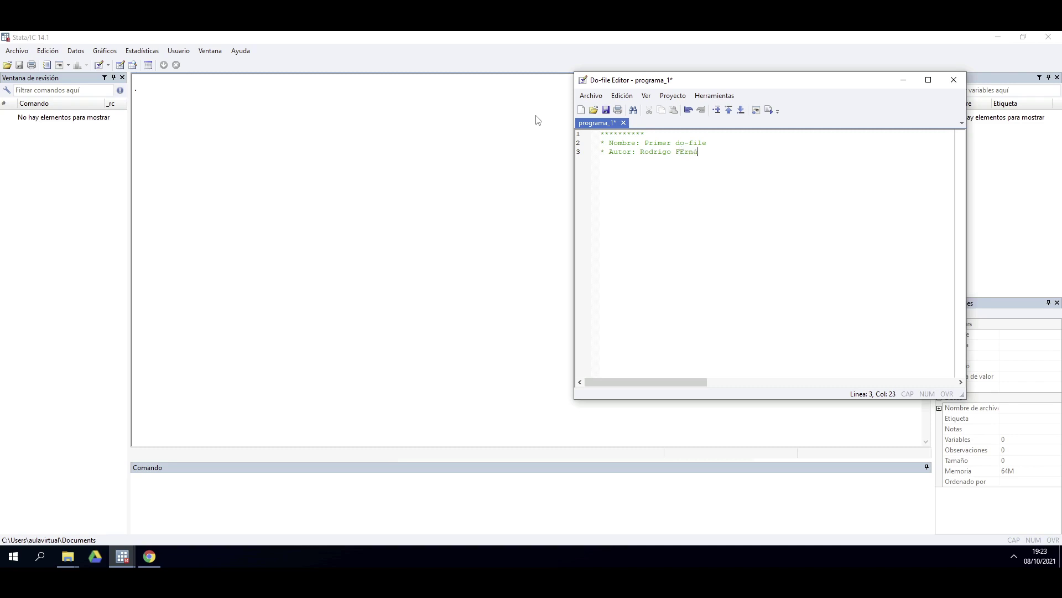
key("BackSpace")
key("BackSpace")
key("BackSpace")
type("ernandez")
key("BackSpace")
key("BackSpace")
key("BackSpace")
key("BackSpace")
key("BackSpace")
type("ández")
key("Return")
type("*******************************************")
type("kurhgudg")
key("BackSpace")
key("BackSpace")
key("BackSpace")
key("BackSpace")
key("BackSpace")
key("BackSpace")
key("BackSpace")
key("BackSpace")
key("BackSpace")
key("BackSpace")
type("clea")
key("BackSpace")
key("BackSpace")
key("BackSpace")
key("BackSpace")
key("BackSpace")
Step: Try a single-line // comment with placeholder text below the header, and remove it
type("//")
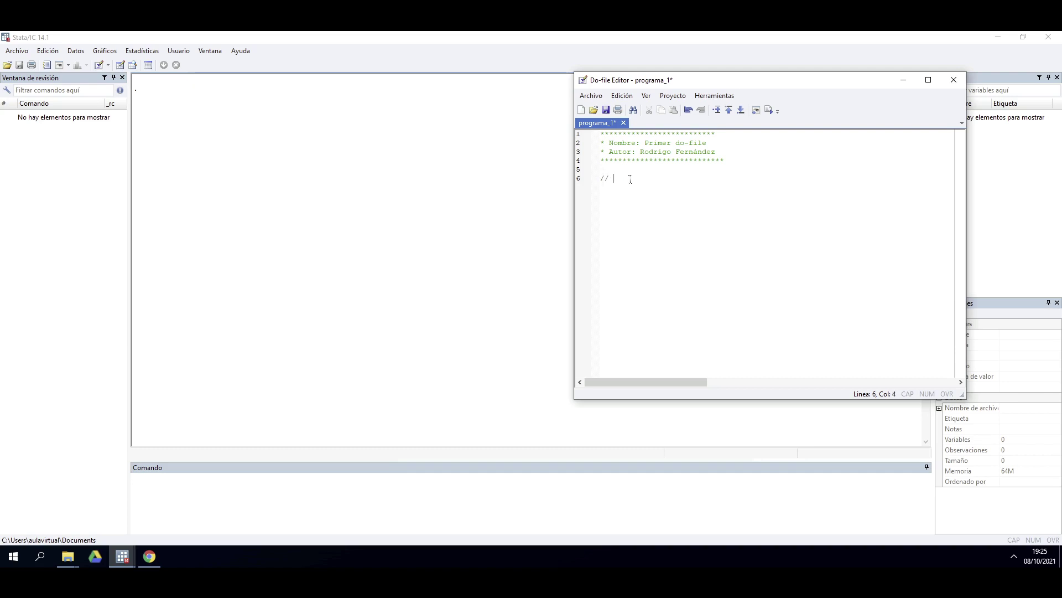
type(" nrorramo")
key("BackSpace")
key("BackSpace")
key("BackSpace")
key("BackSpace")
key("BackSpace")
key("BackSpace")
key("BackSpace")
key("BackSpace")
key("BackSpace")
key("BackSpace")
key("BackSpace")
Step: Try a block comment between /* and */ with three lines of placeholder text, and delete the whole block
type("/")
type("*/jbngkjbgkdhndohn")
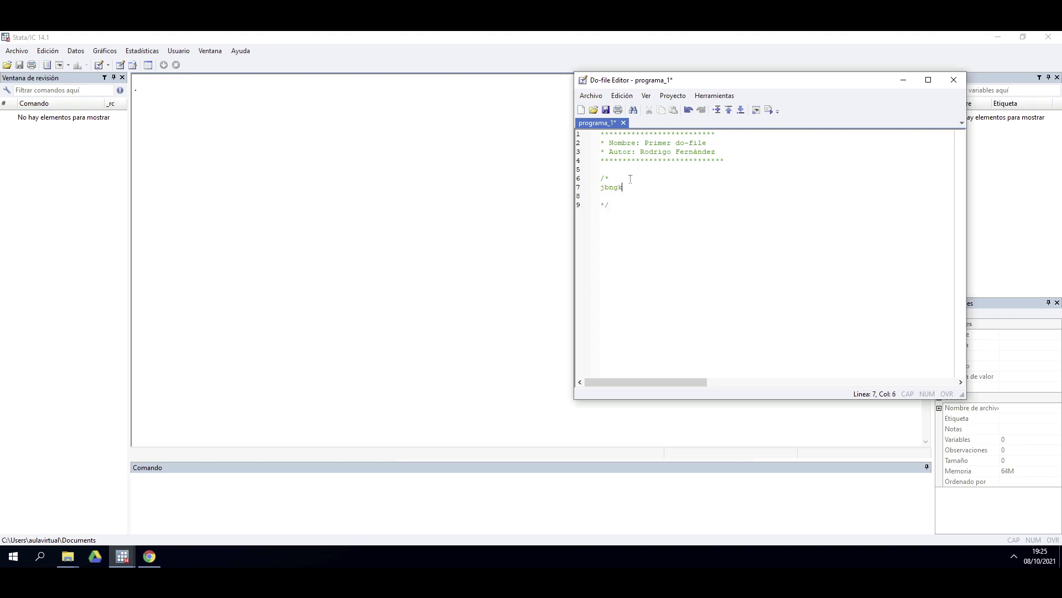
key("Return")
type("lodndjnh")
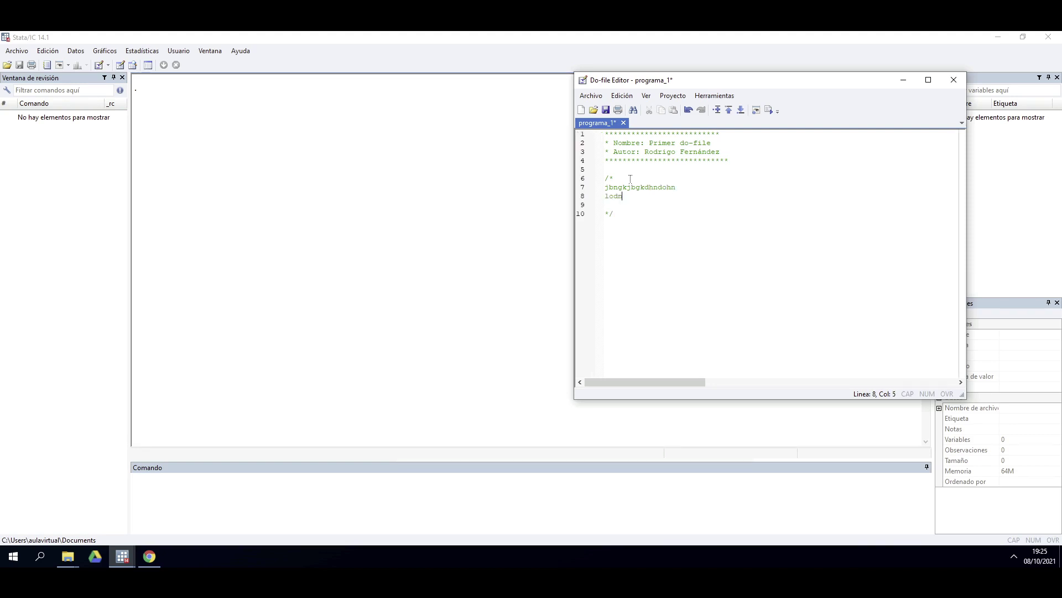
key("Return")
type("dljnhzjdnh")
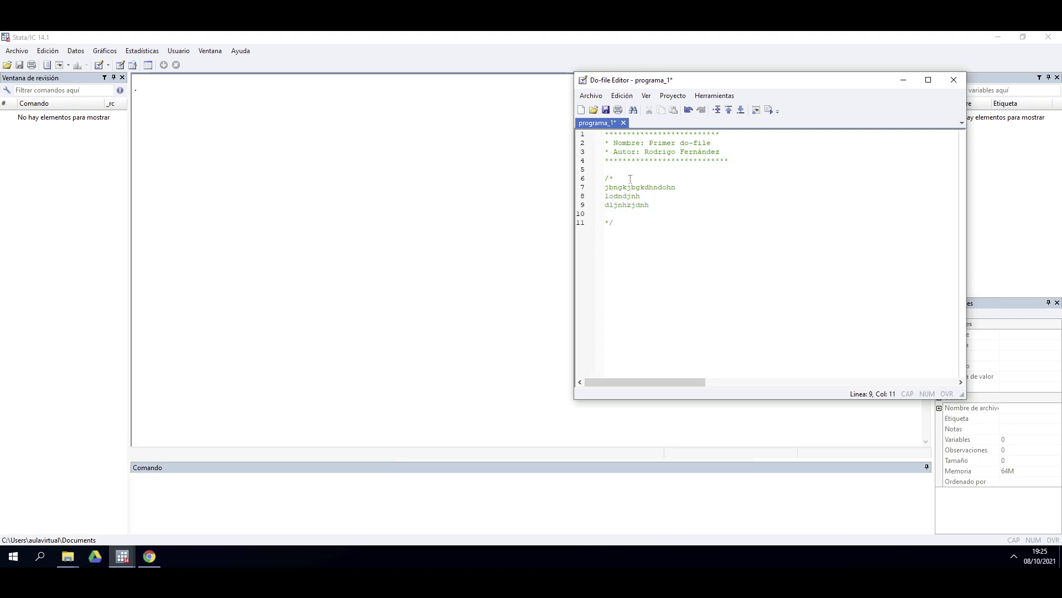
key("Down")
key("Down")
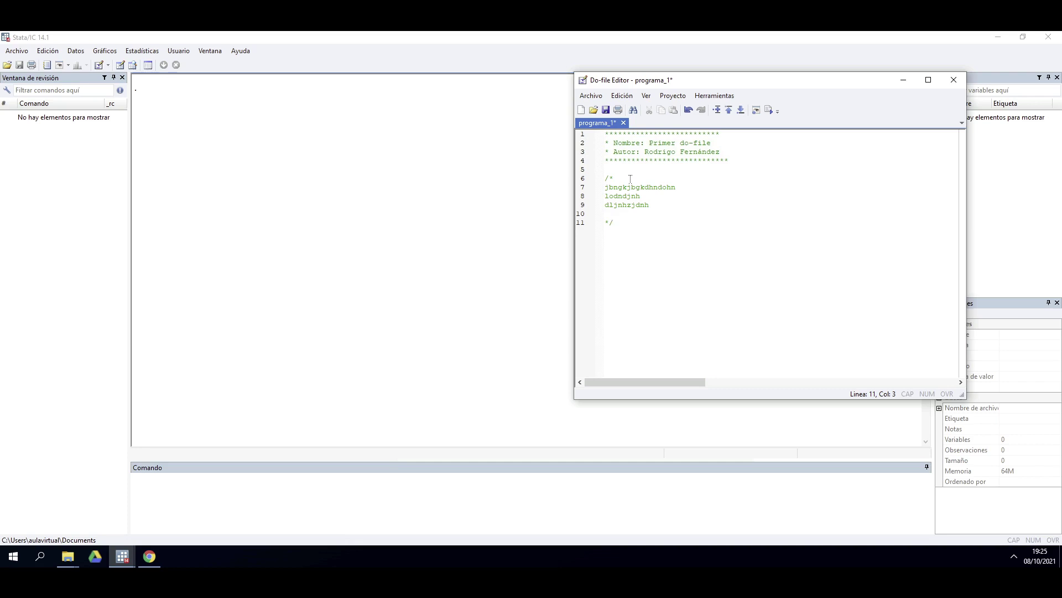
left_click_drag(673, 222, 573, 176)
key("Delete")
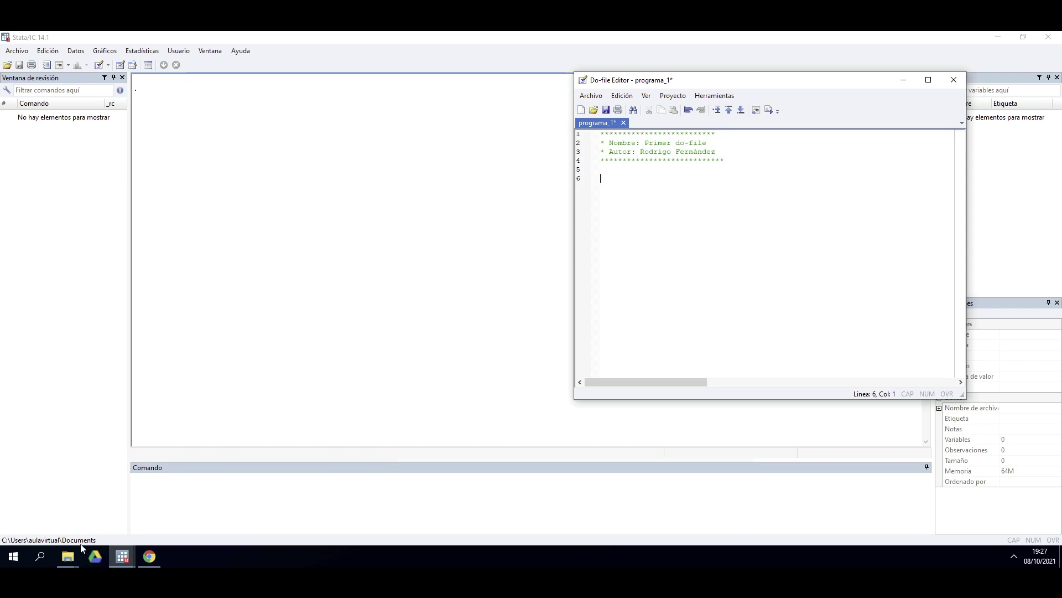
Step: Open qog_std_cs_jan21.dta from the stata folder, choosing Stata as the application
mouse_move(67, 556)
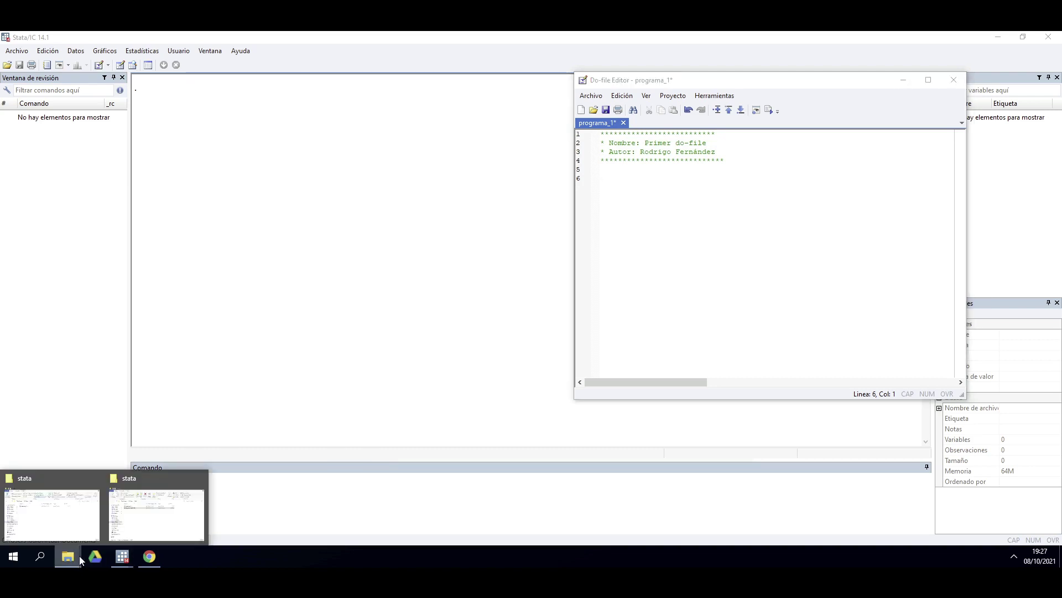
left_click(139, 520)
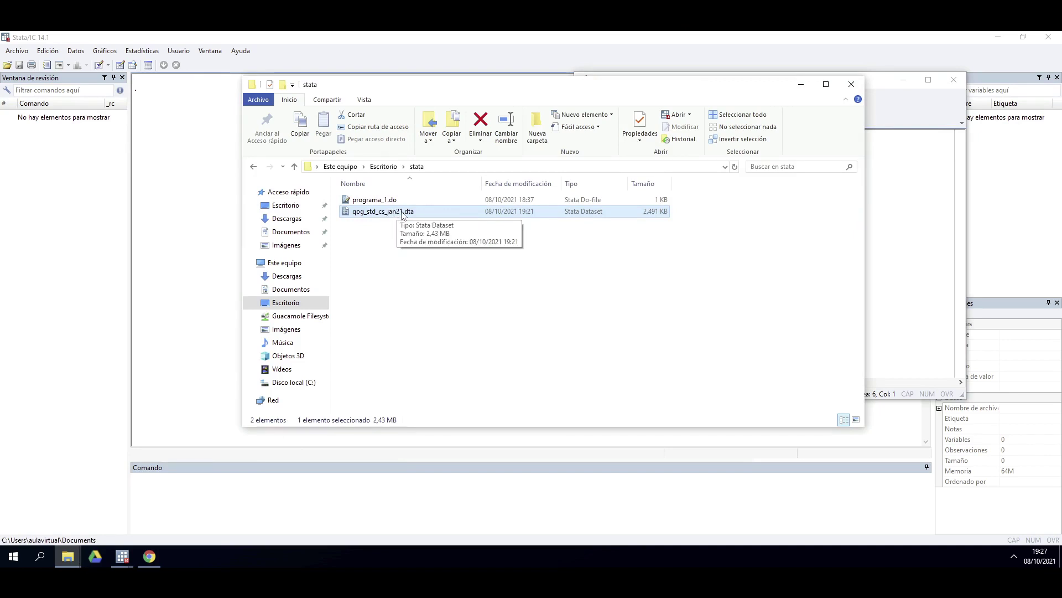
double_click(402, 214)
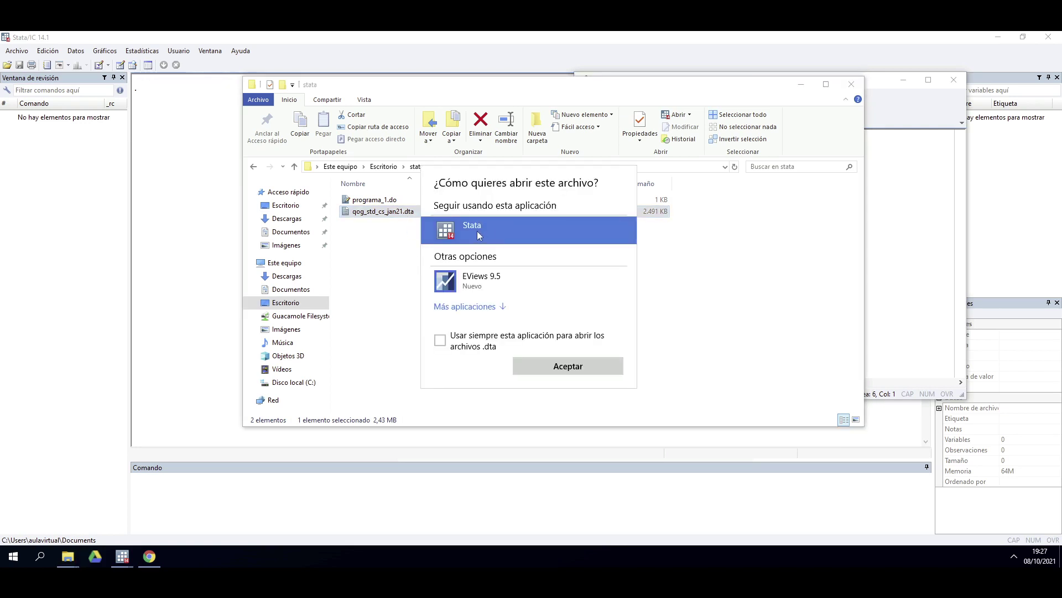
left_click(563, 372)
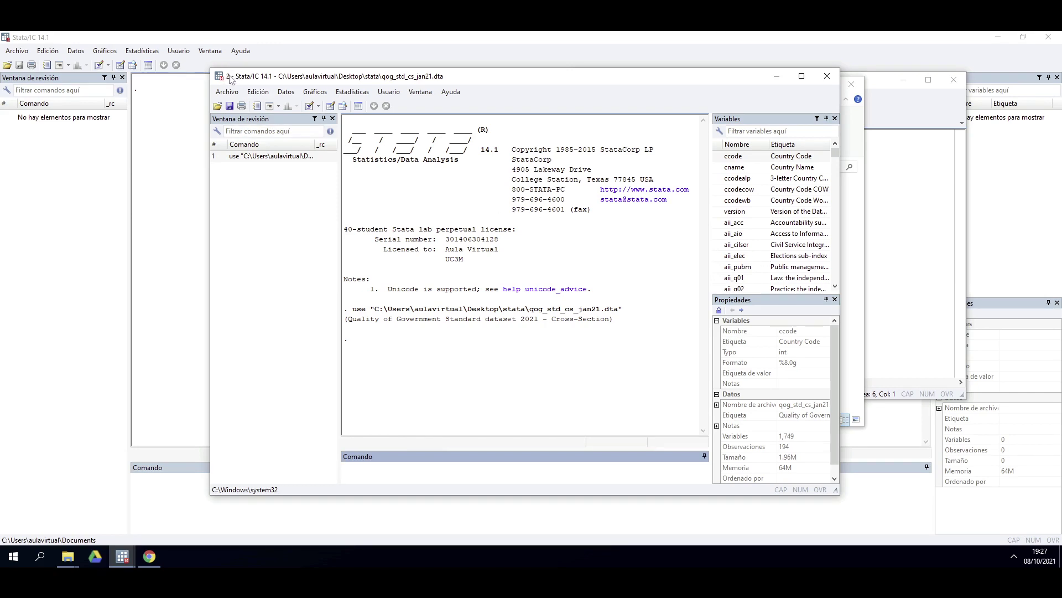
Step: Minimize the folder and Do-file Editor windows and close the second Stata window that holds the dataset
left_click_drag(361, 82, 308, 152)
left_click(926, 229)
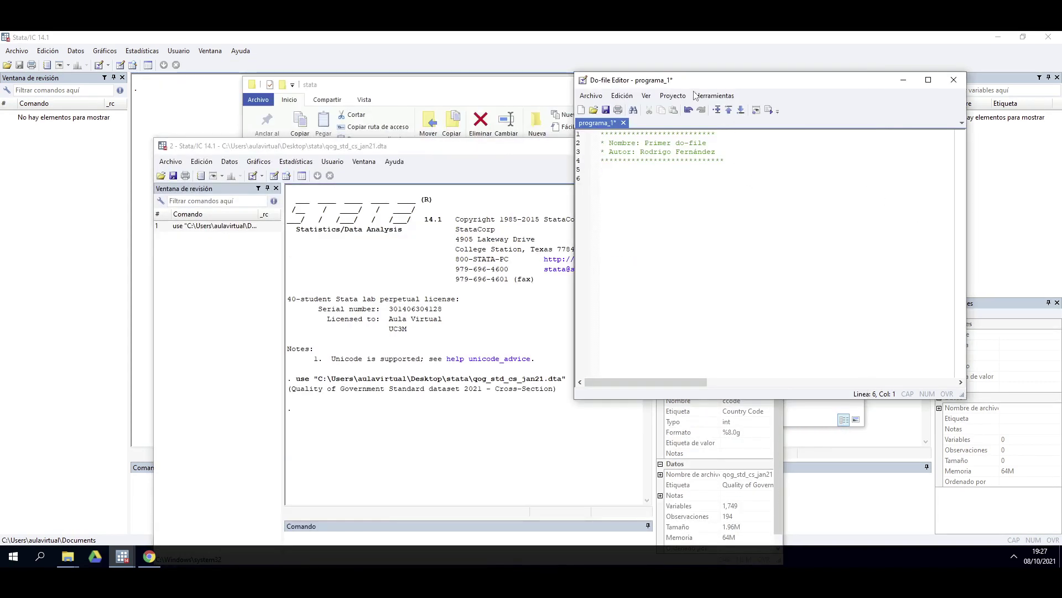
left_click(531, 91)
left_click(801, 86)
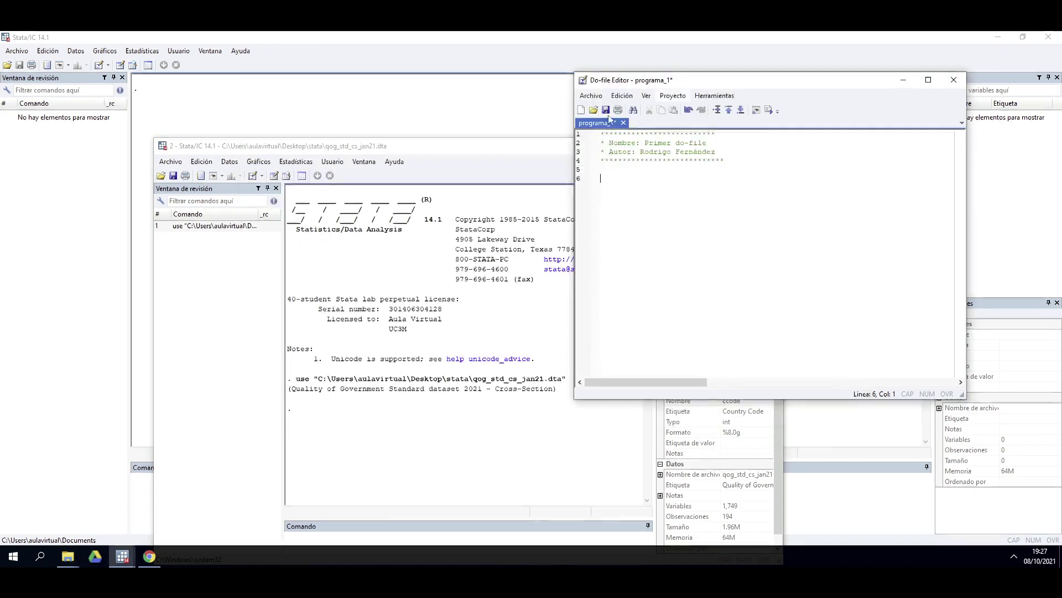
left_click_drag(526, 148, 465, 79)
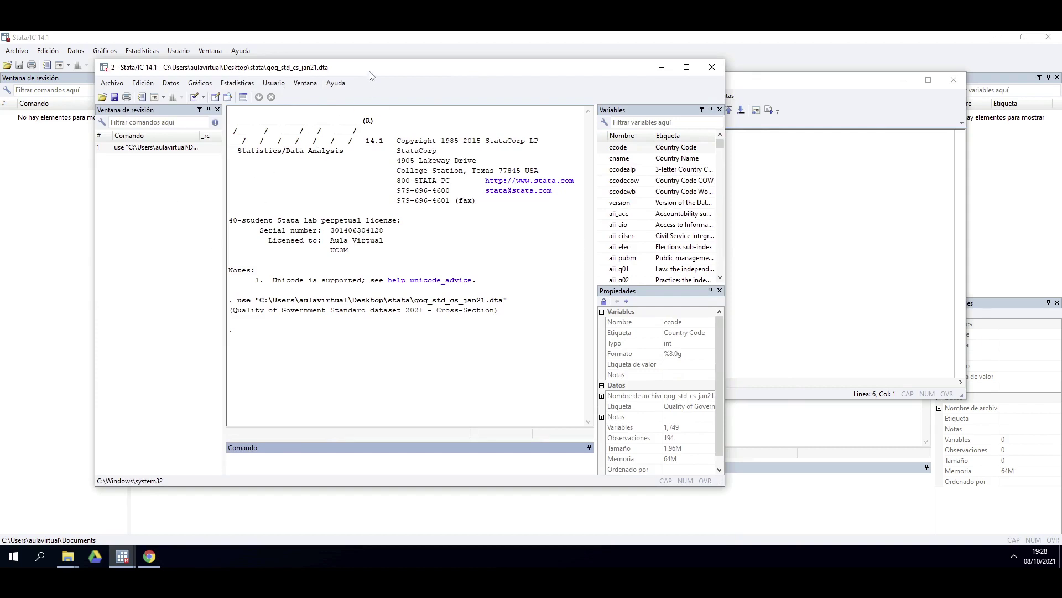
mouse_move(453, 75)
left_mouse_down()
mouse_move(476, 102)
mouse_move(449, 63)
left_mouse_up()
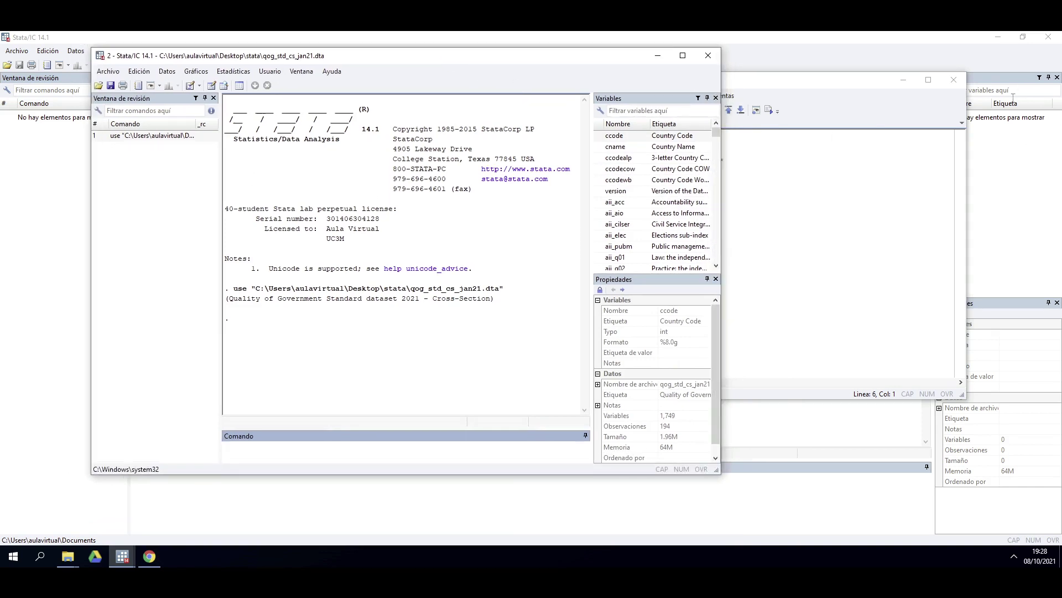
left_click(903, 79)
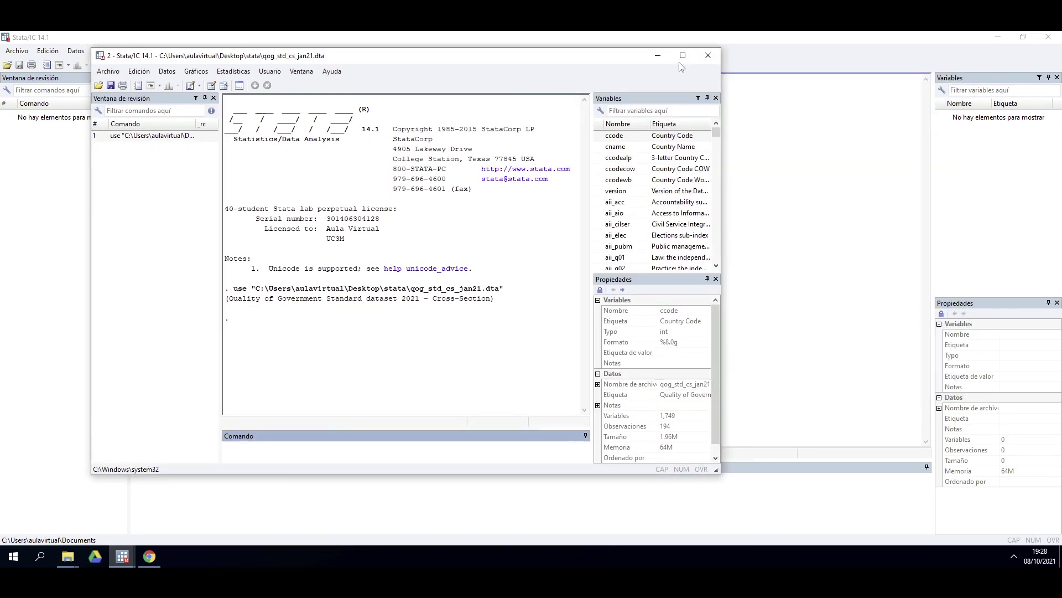
left_click_drag(635, 56, 841, 62)
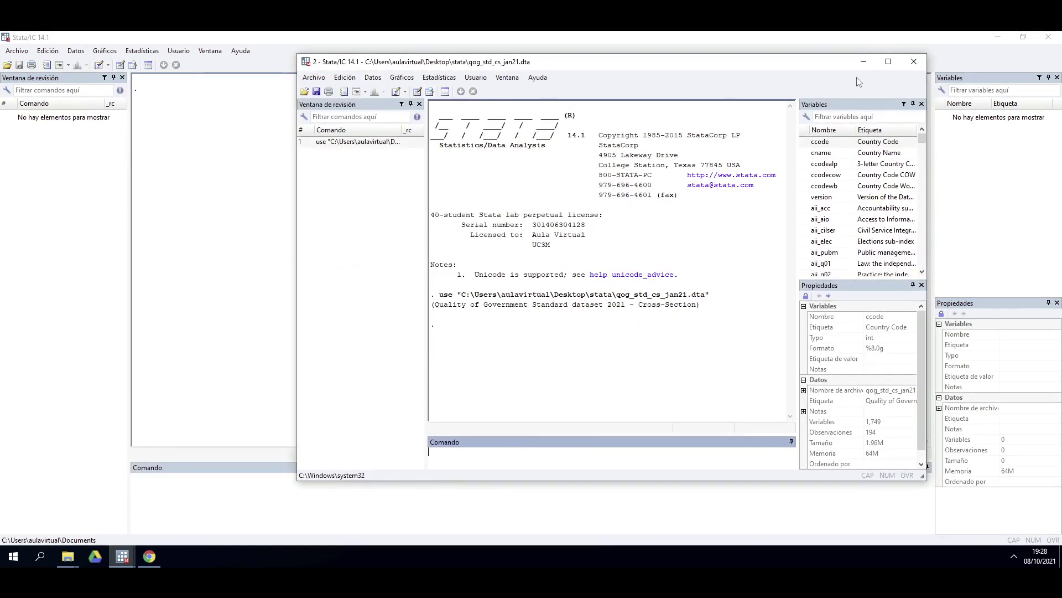
left_click(913, 63)
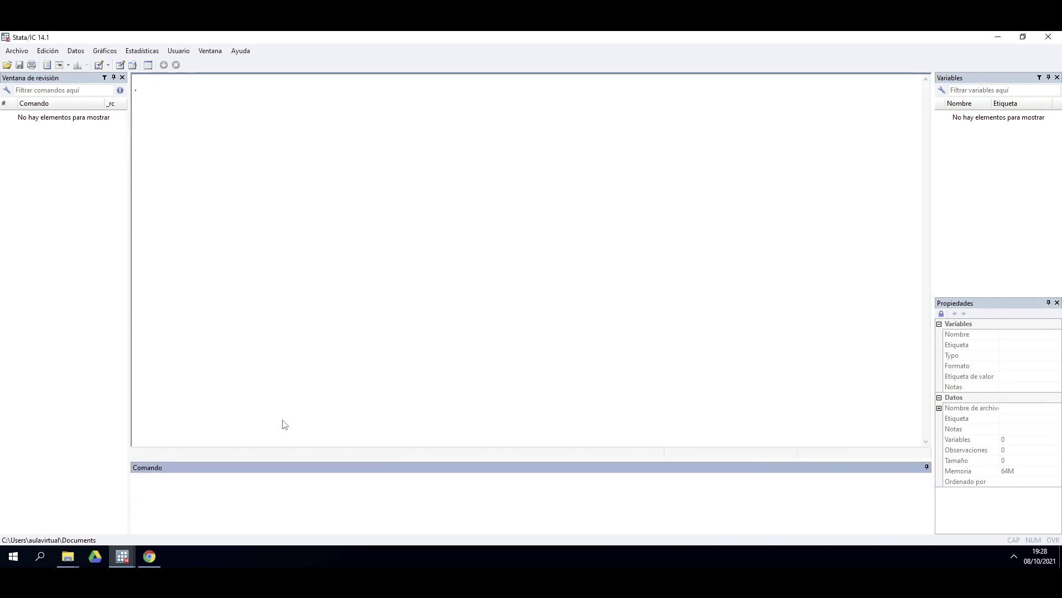
Step: Bring back the Do-file Editor and write the command cd "" on line 6 of programa_1
left_click(122, 556)
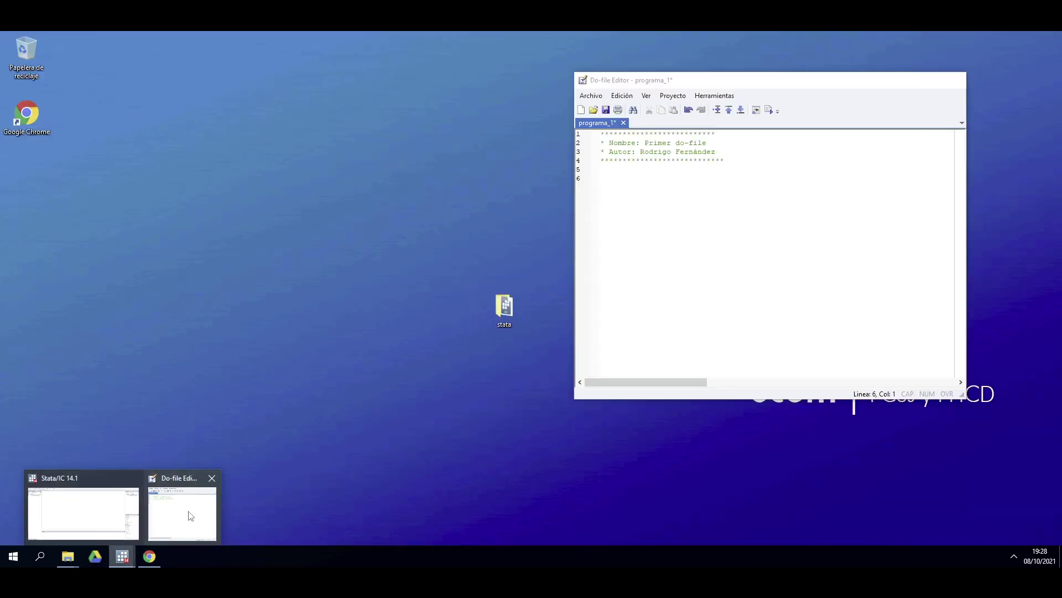
left_click(190, 516)
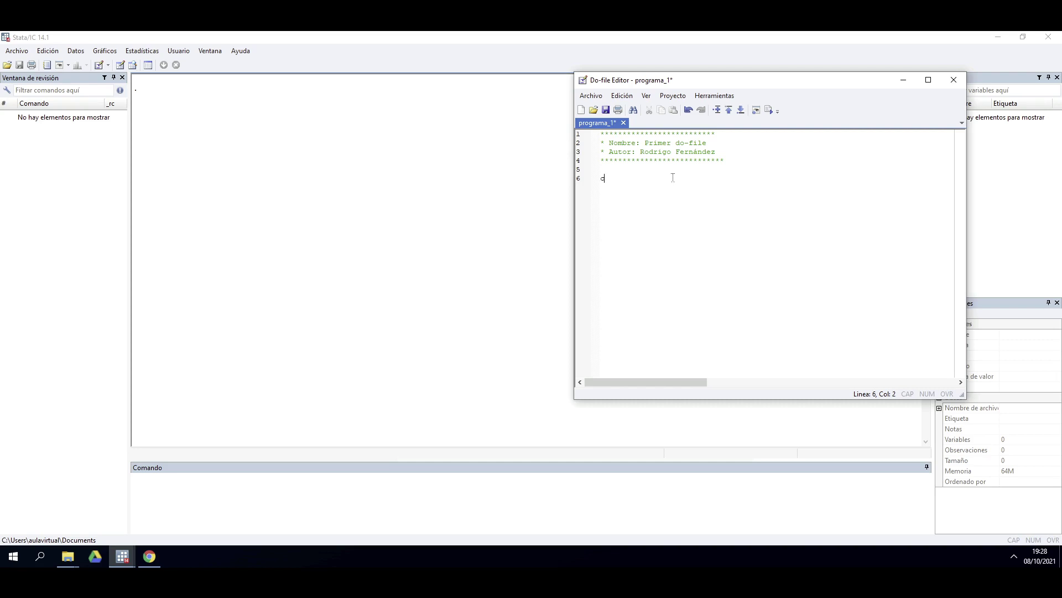
type("d")
type("\"\"")
Step: Copy the full path of the stata folder, C:\Users\aulavirtual\Desktop\stata, from its File Explorer window
left_click(67, 556)
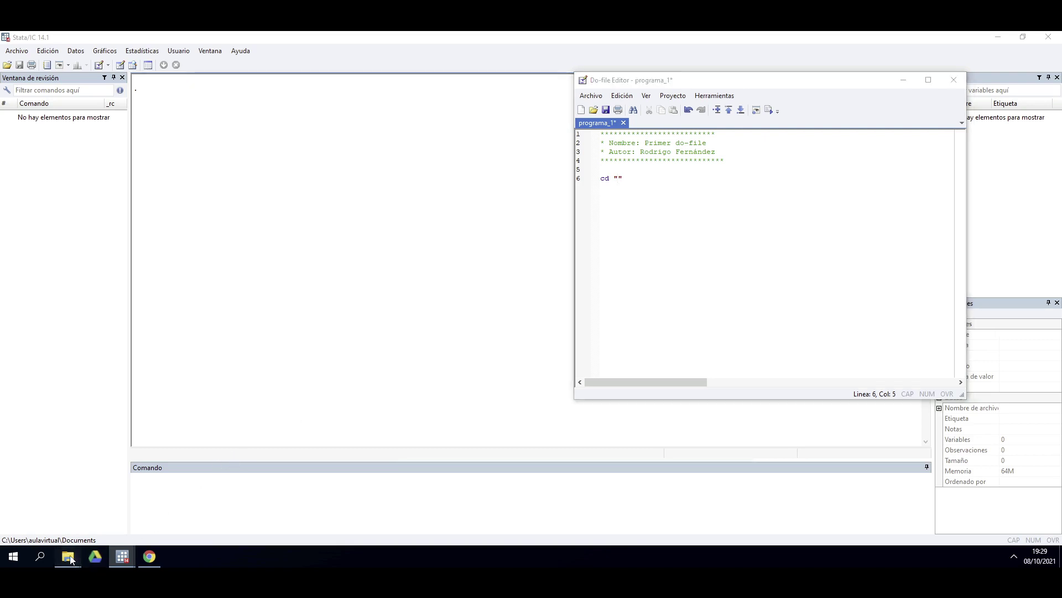
left_click(119, 519)
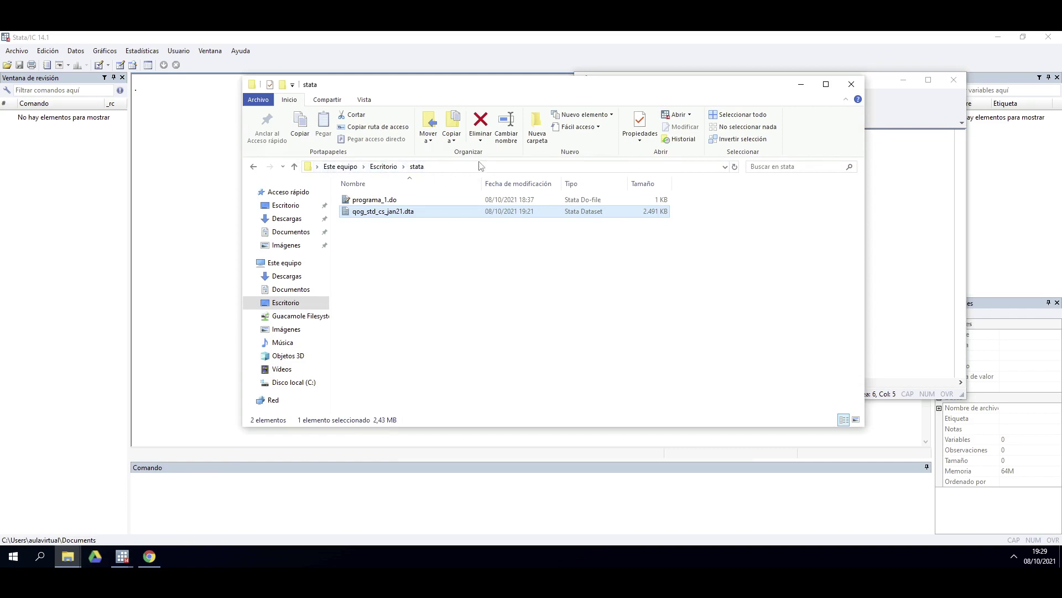
left_click(461, 166)
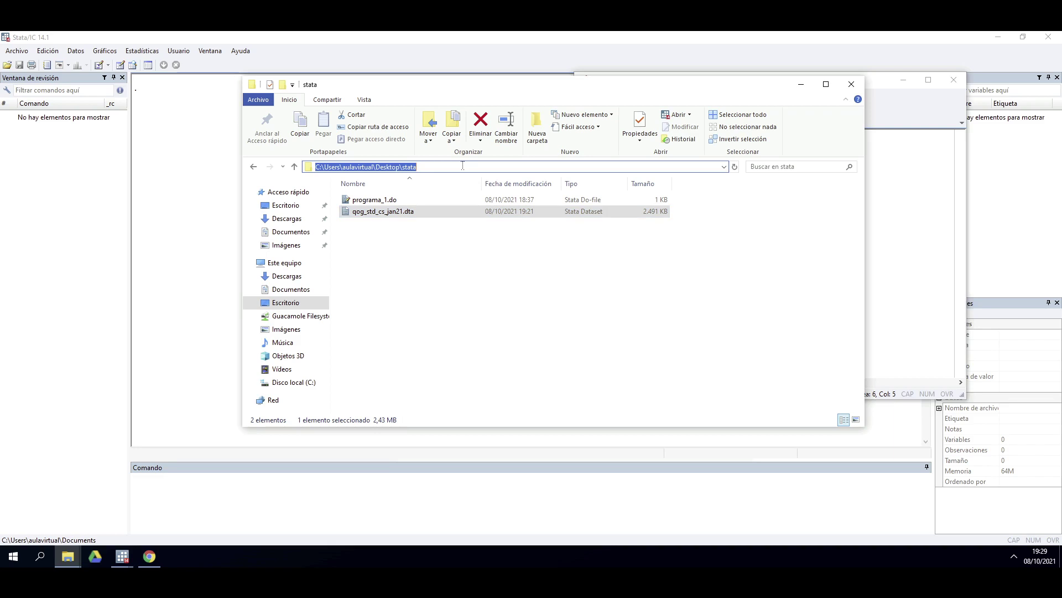
key("ctrl+c")
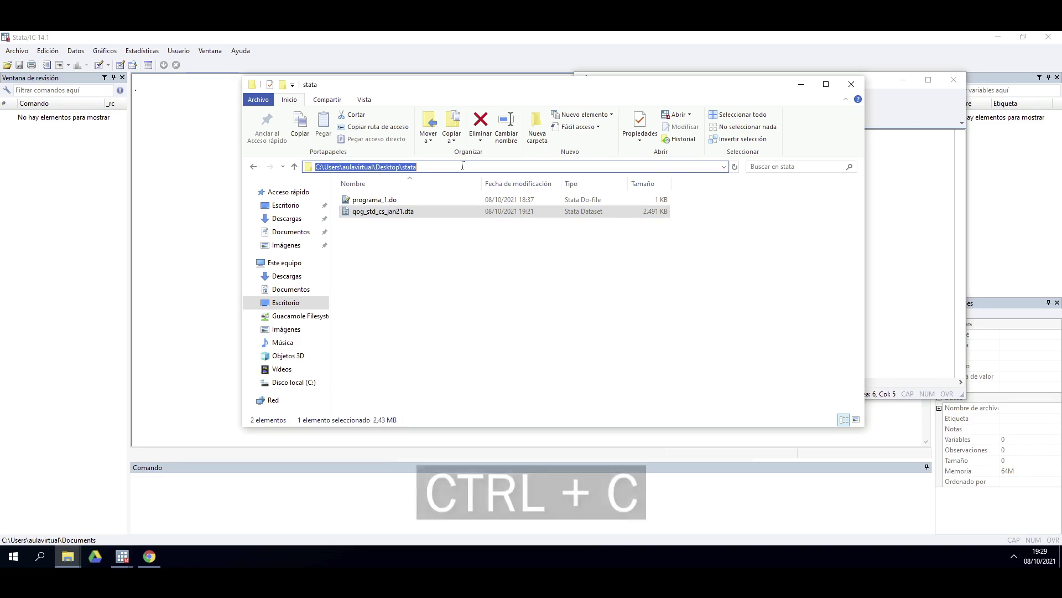
right_click(419, 168)
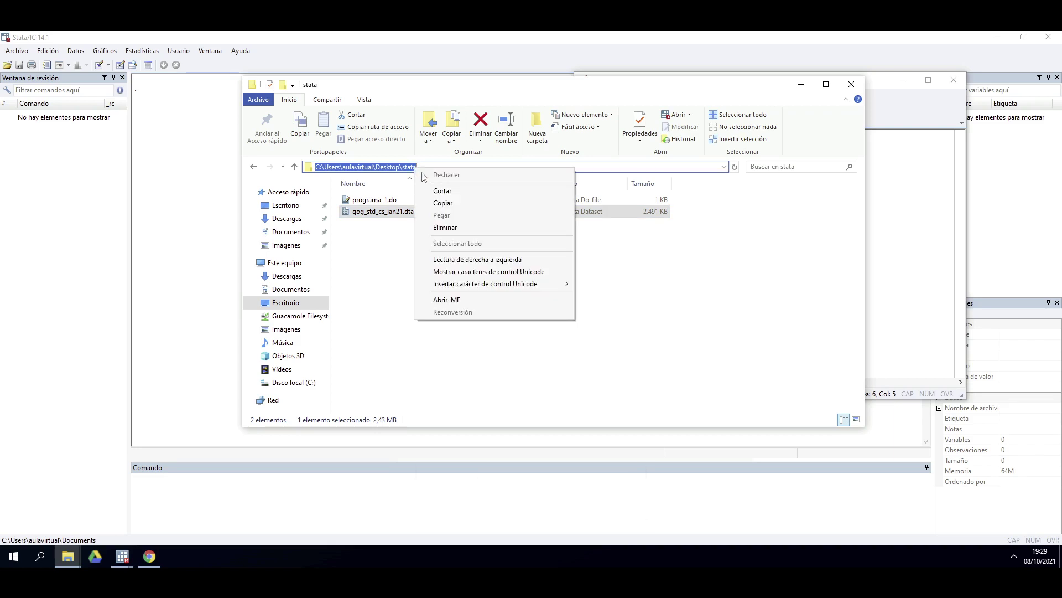
left_click(443, 204)
Step: Paste the folder path between the quotes of the cd command on line 6 and minimize the folder window
left_click(895, 277)
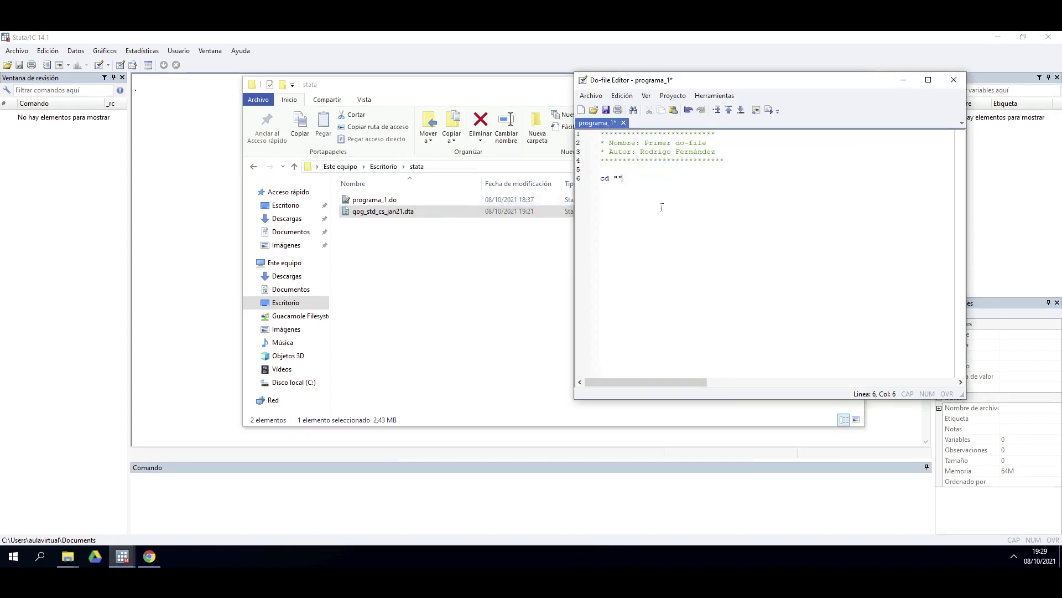
left_click(619, 177)
key("ctrl+v")
key("ctrl+v")
left_click(532, 102)
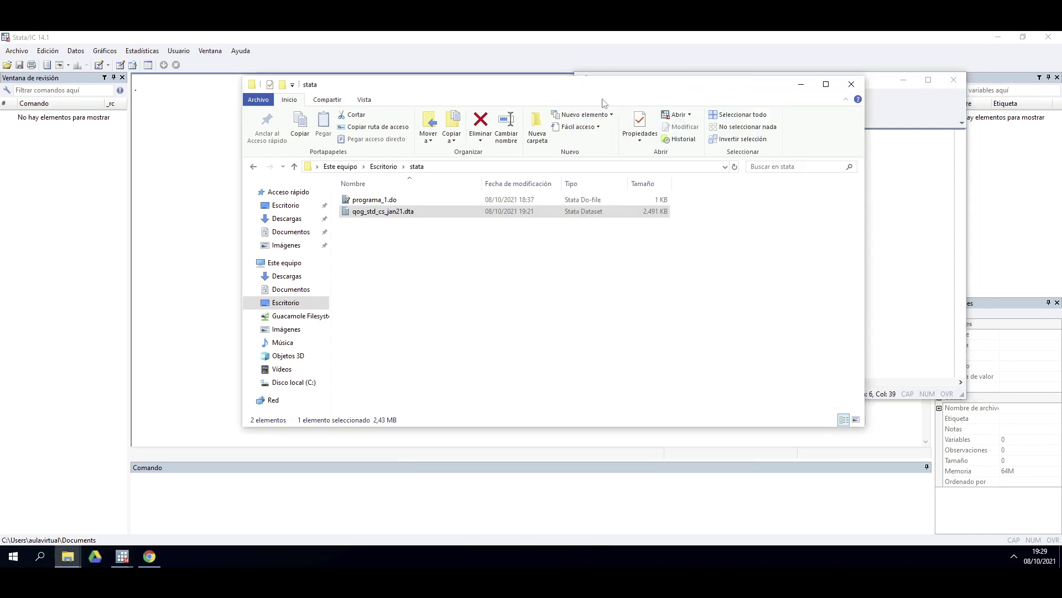
left_click(800, 84)
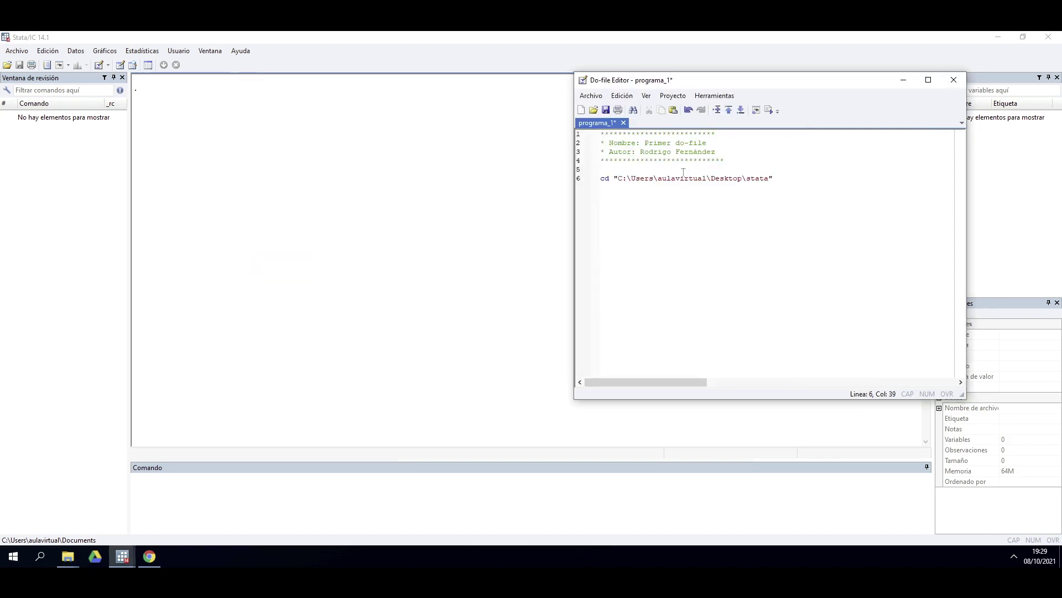
Step: Run only the cd command on line 6 and place the cursor at the end of that line
left_click_drag(645, 178, 720, 179)
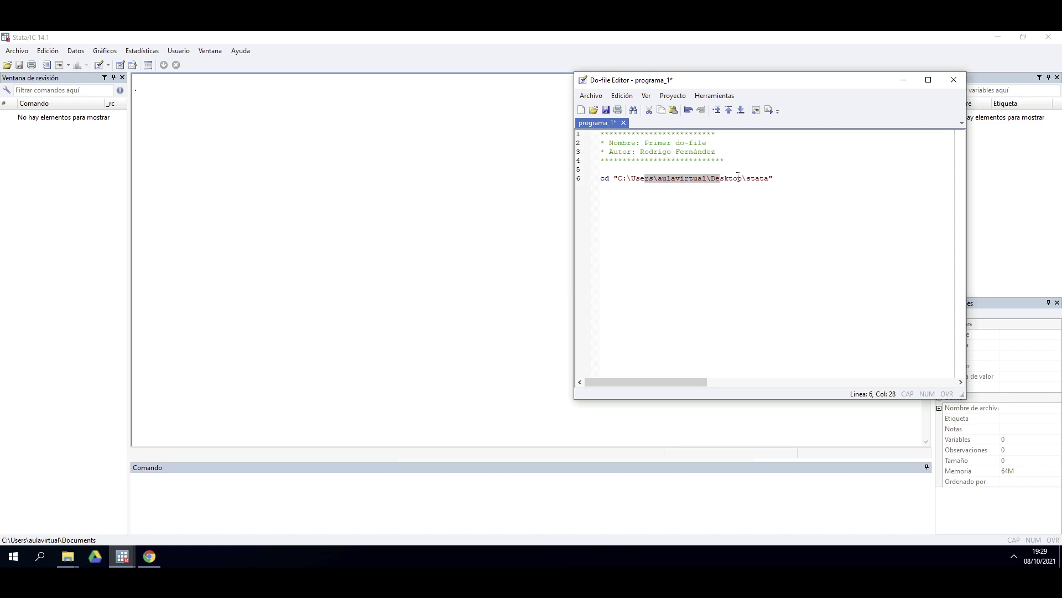
key("ctrl+d")
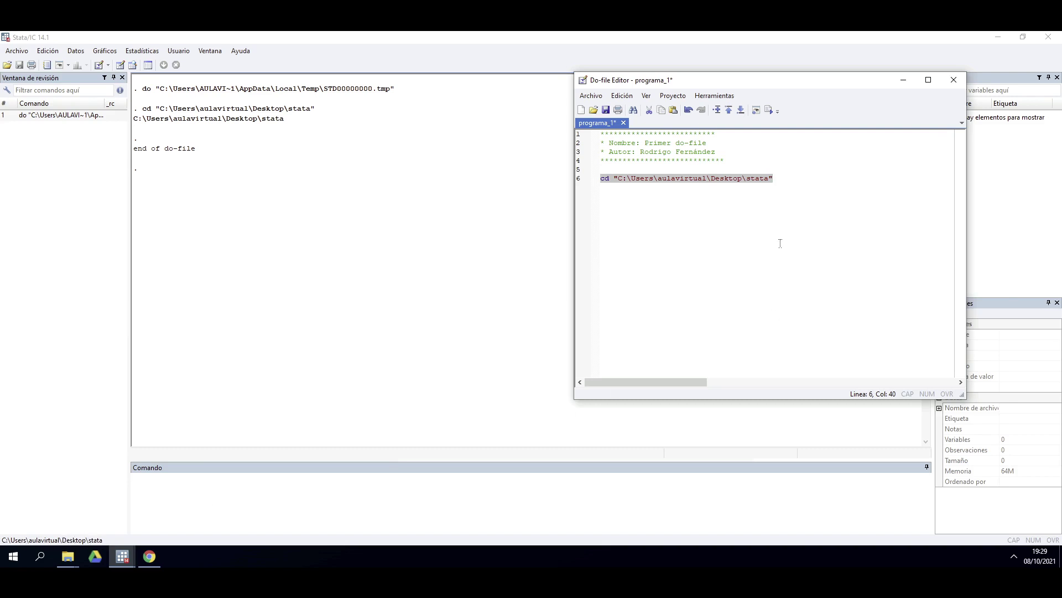
left_click(776, 179)
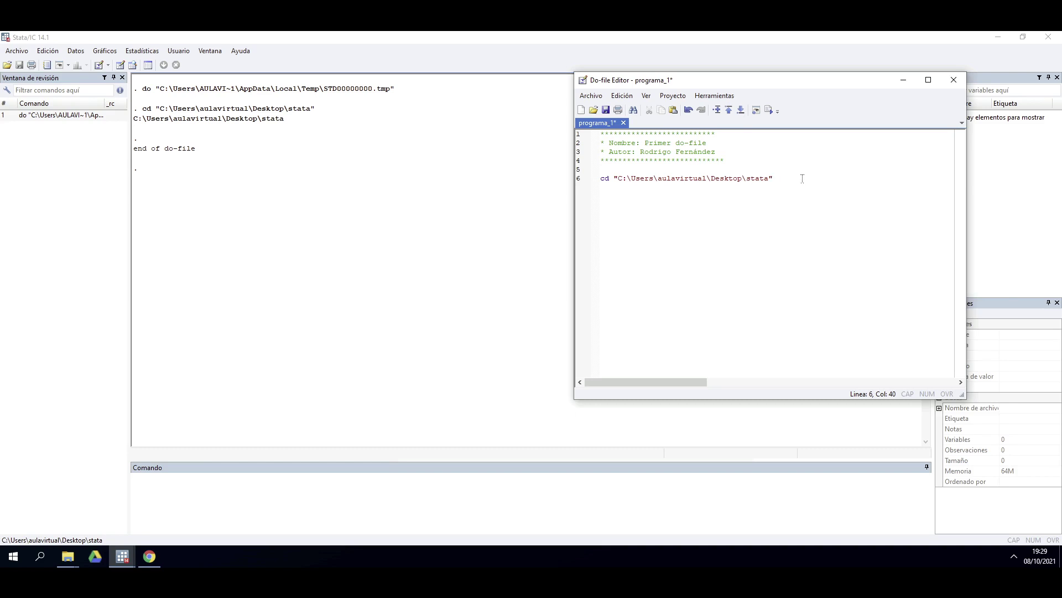
Step: Write dir on line 8 of the do-file and run that line alone
key("Return")
key("Return")
type("dir")
key("shift+Home")
key("ctrl+d")
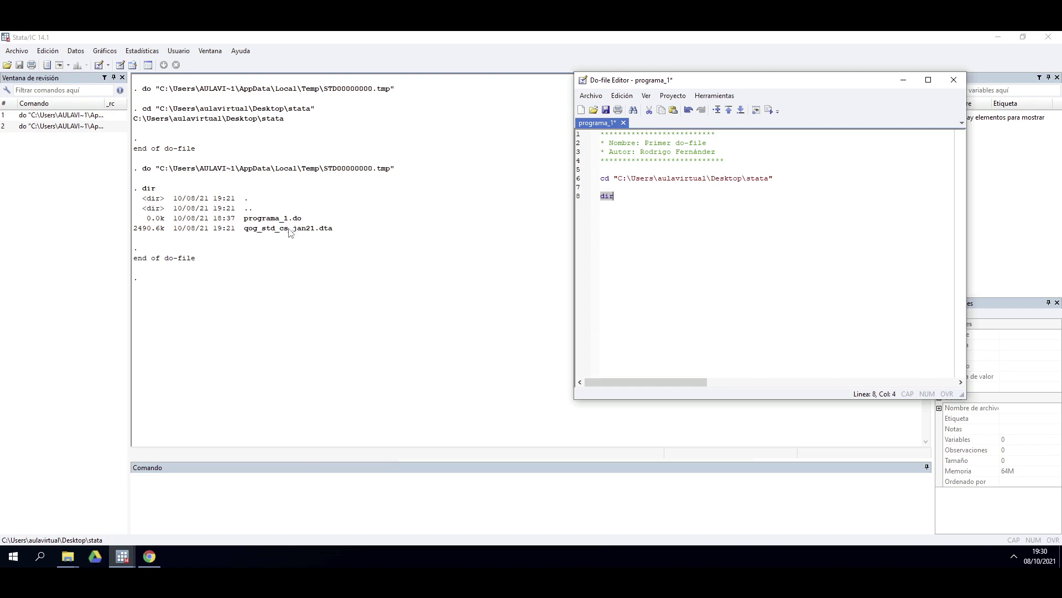
Step: Copy the dataset name qog_std_cs_jan21 from the dir output and return to the end of the dir line in the Do-file Editor
left_click_drag(246, 230, 314, 230)
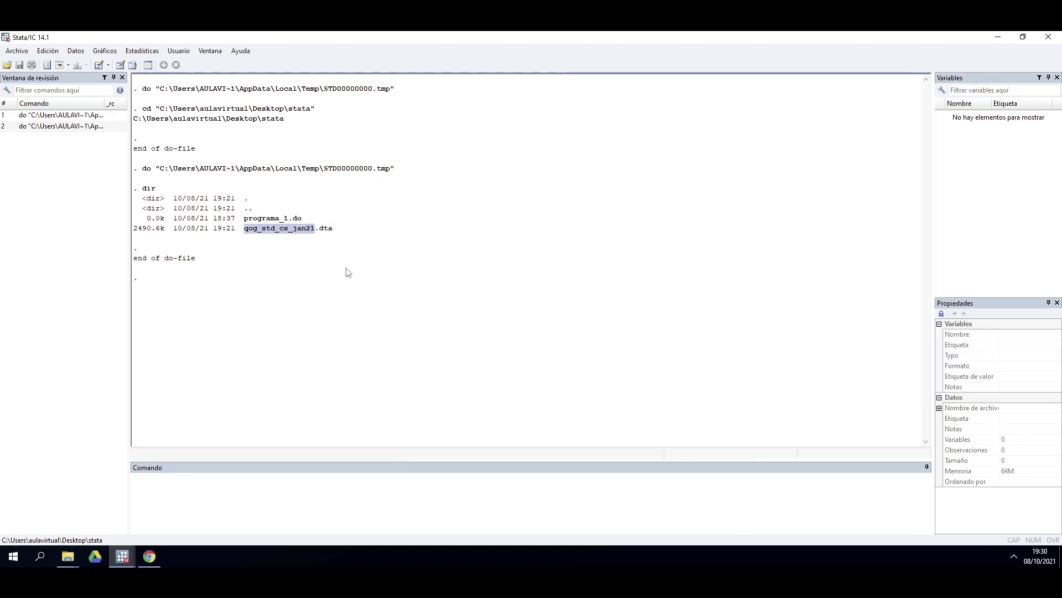
left_click(118, 558)
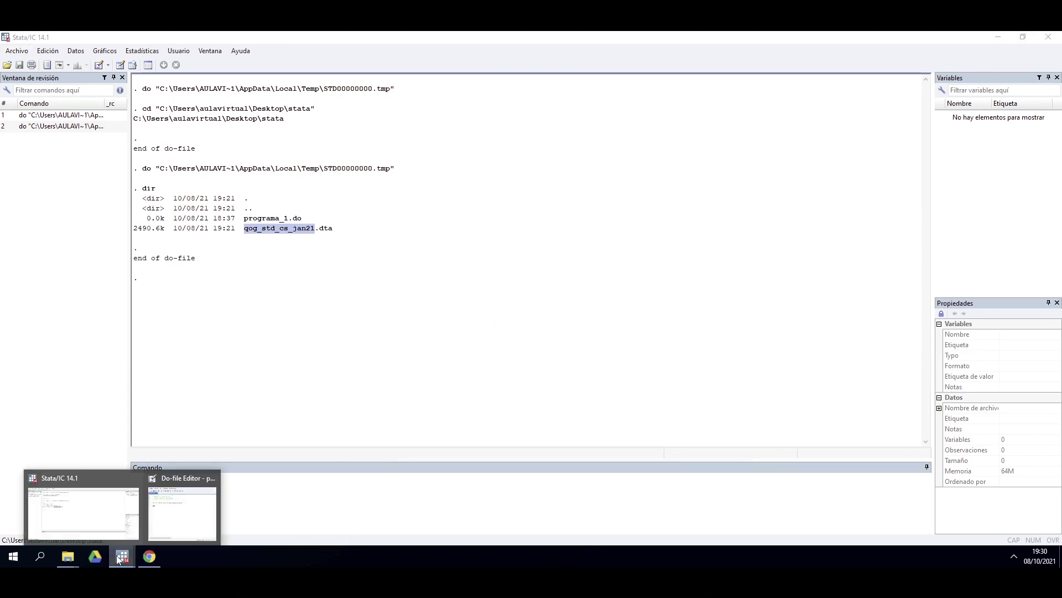
left_click(182, 512)
left_click(661, 200)
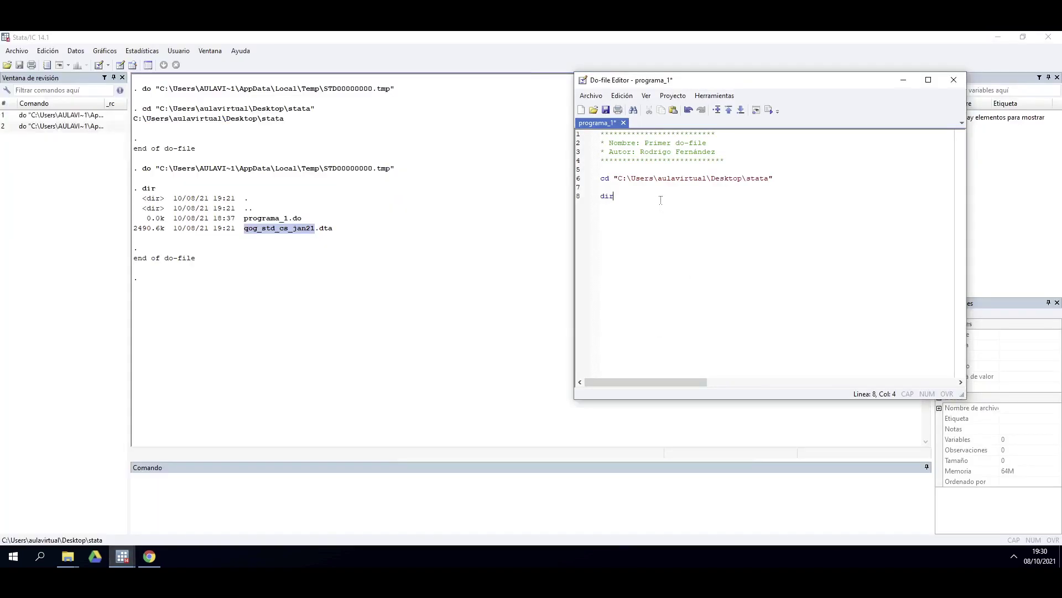
Step: Write use qog_std_cs_jan21 on line 10 of the do-file and run that line
key("Return")
key("Return")
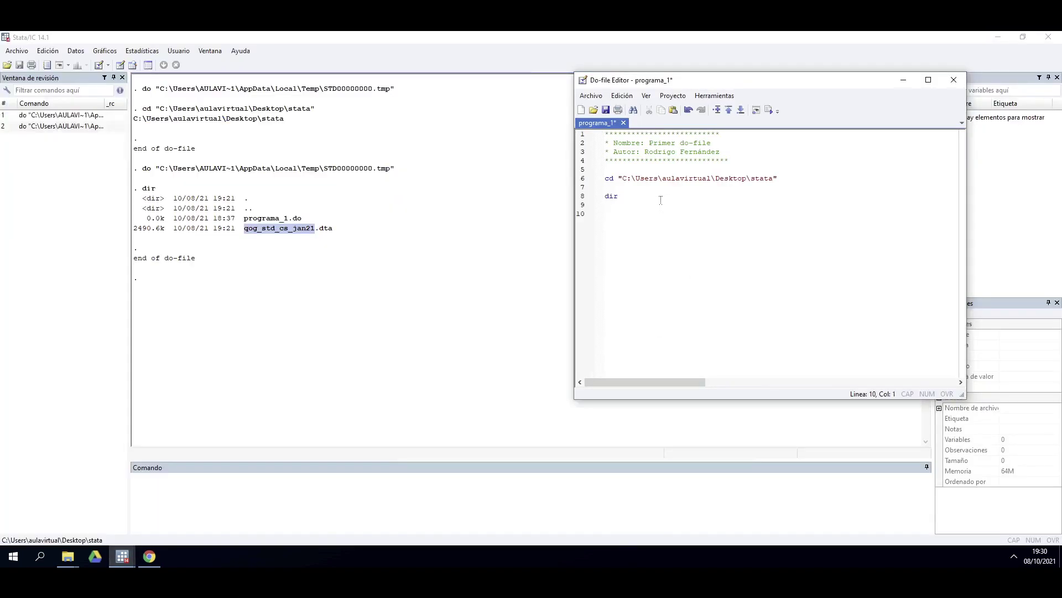
type("use")
key("ctrl+v")
key("ctrl+shift+Left")
key("ctrl+d")
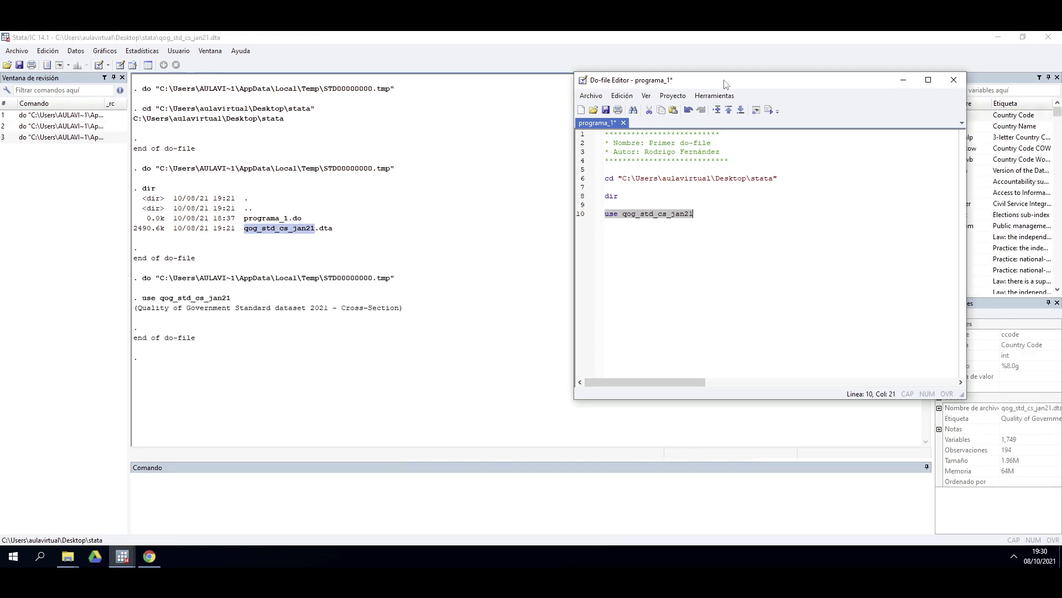
Step: Move the Do-file Editor window clear of the Variables list and start line 12 below the use command
left_click_drag(725, 80, 649, 89)
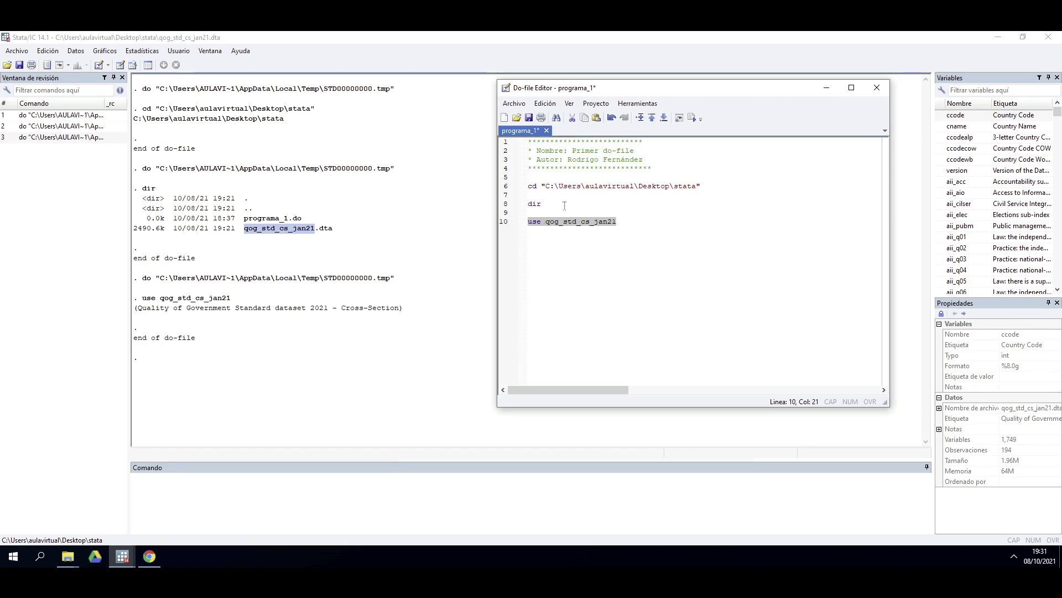
left_click(555, 185)
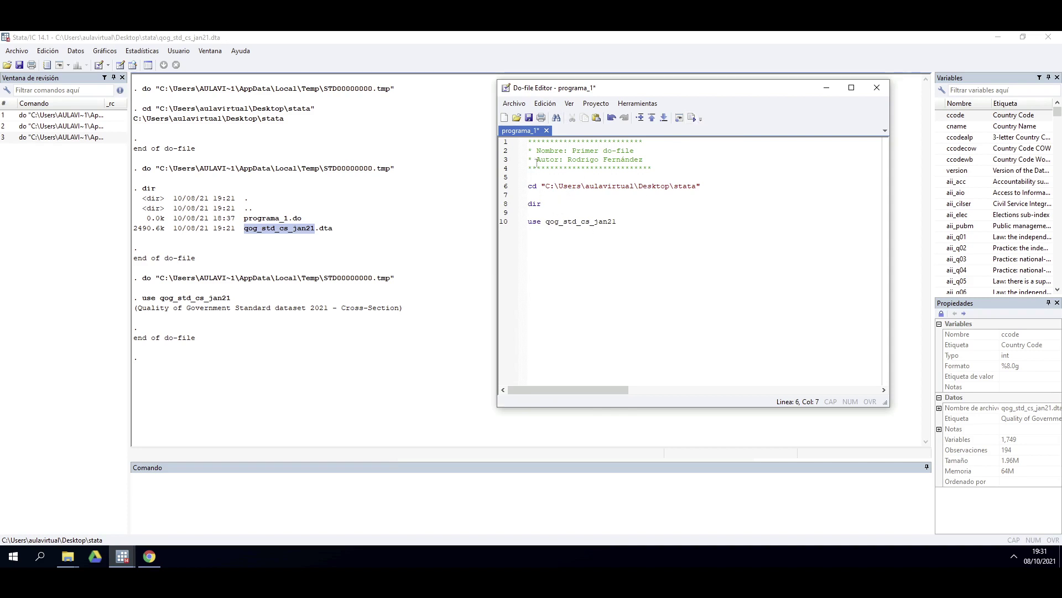
left_click_drag(529, 141, 617, 222)
left_click(561, 324)
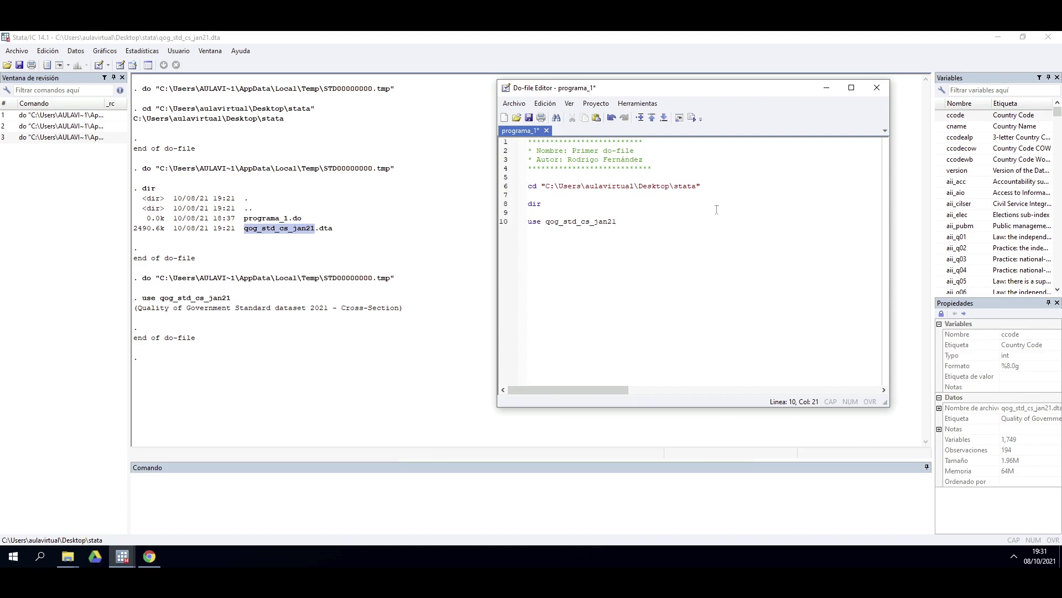
key("Return")
key("Return")
Step: Open the loaded dataset in the browse-only Data Editor and maximize its window
left_click(146, 35)
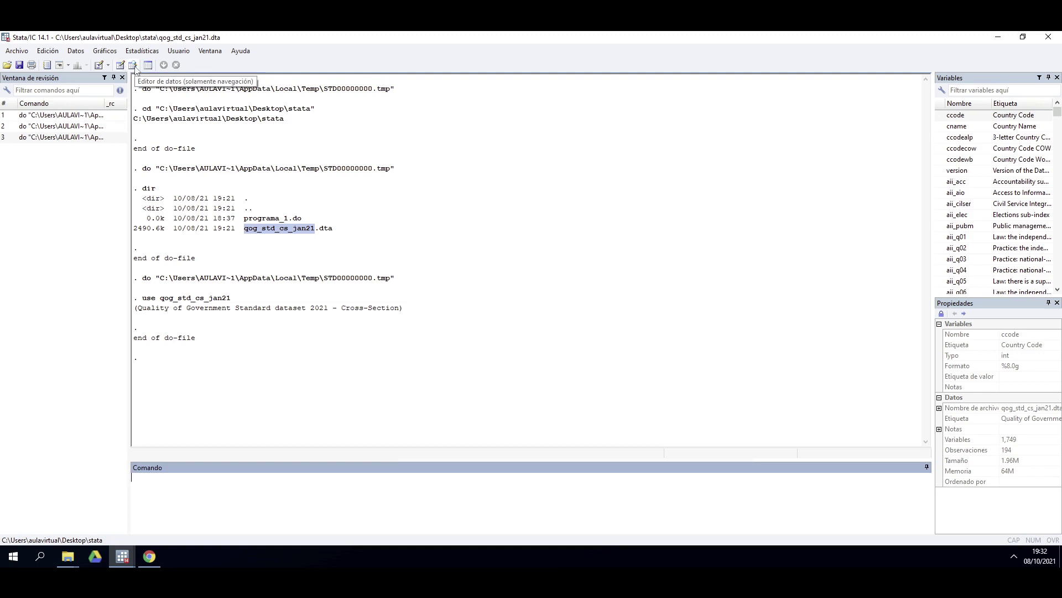
left_click(133, 64)
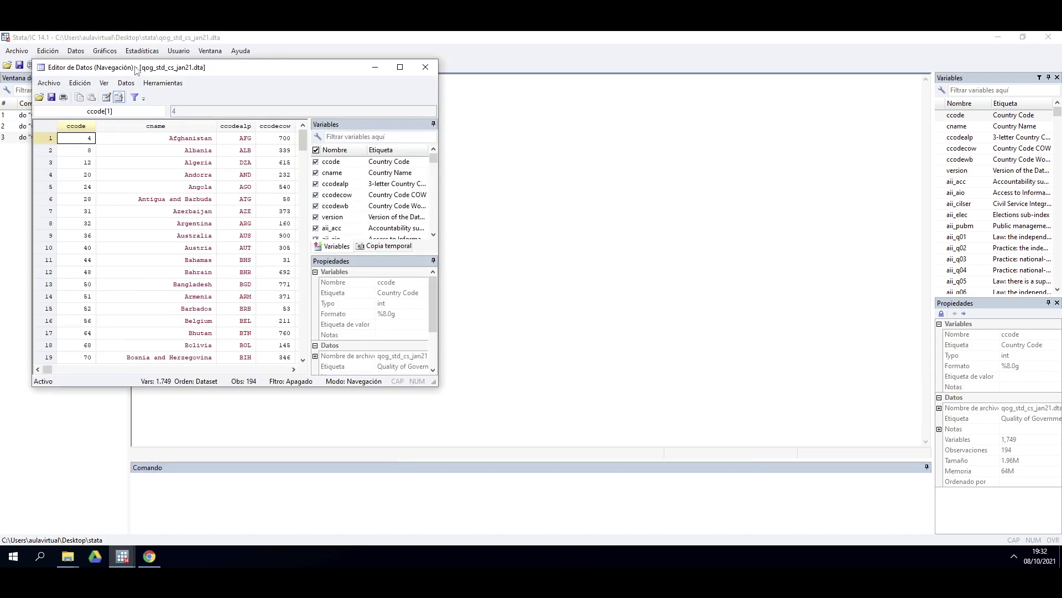
left_click_drag(272, 77, 379, 70)
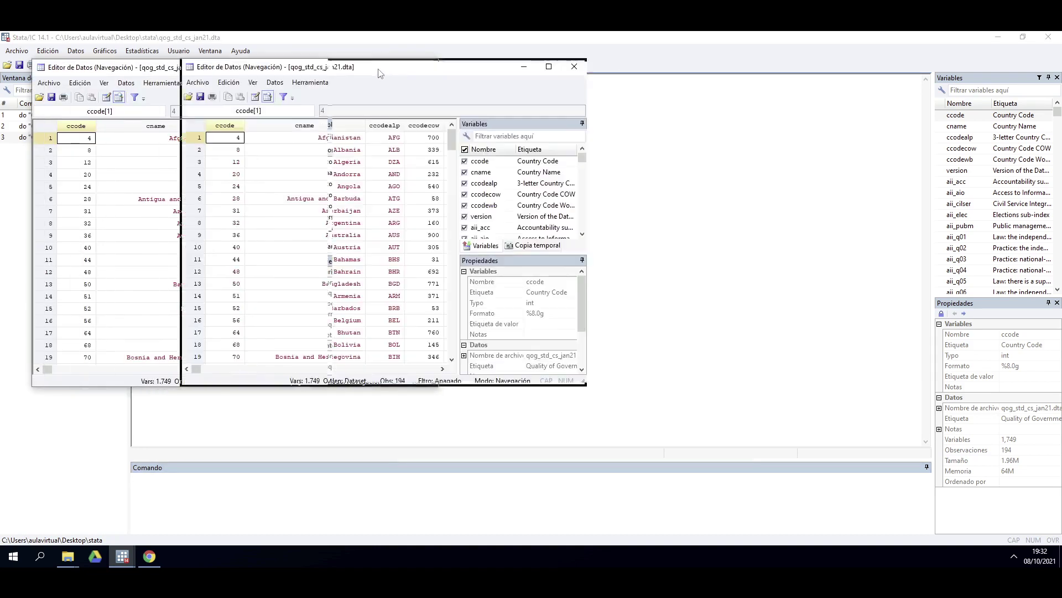
double_click(378, 69)
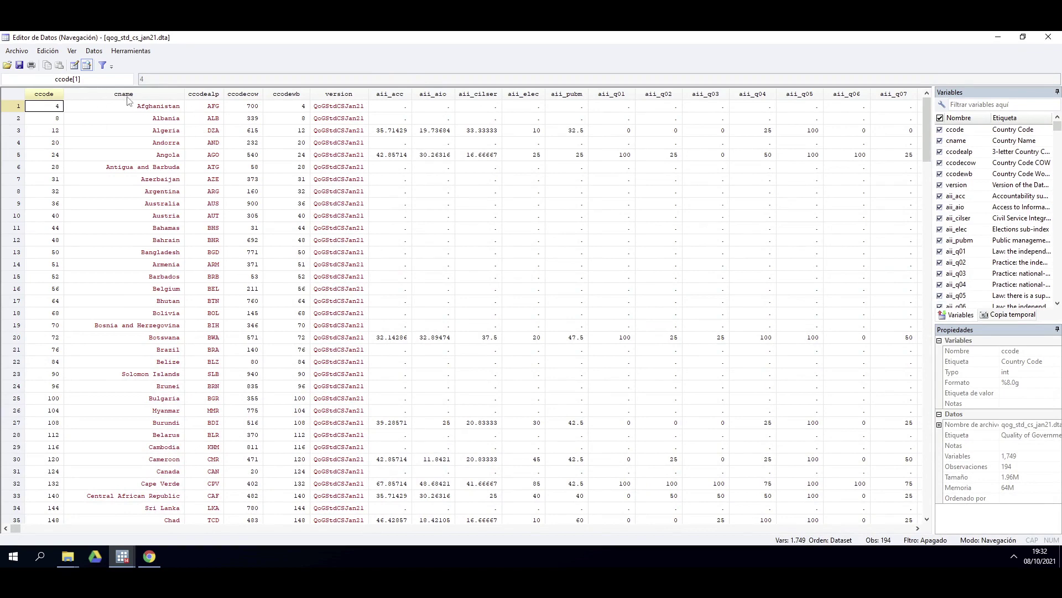
Step: Examine the cname and ccodealp variable columns and the Afghanistan observation row in the data grid
left_click(147, 95)
left_click(203, 95)
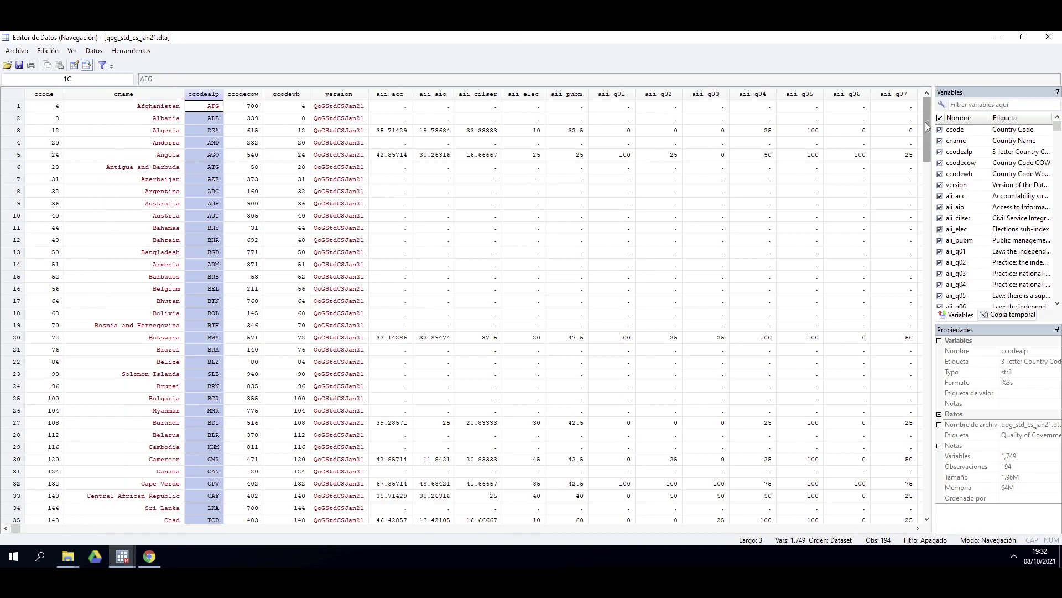
left_click_drag(925, 122, 916, 95)
left_click(148, 106)
left_click(13, 107)
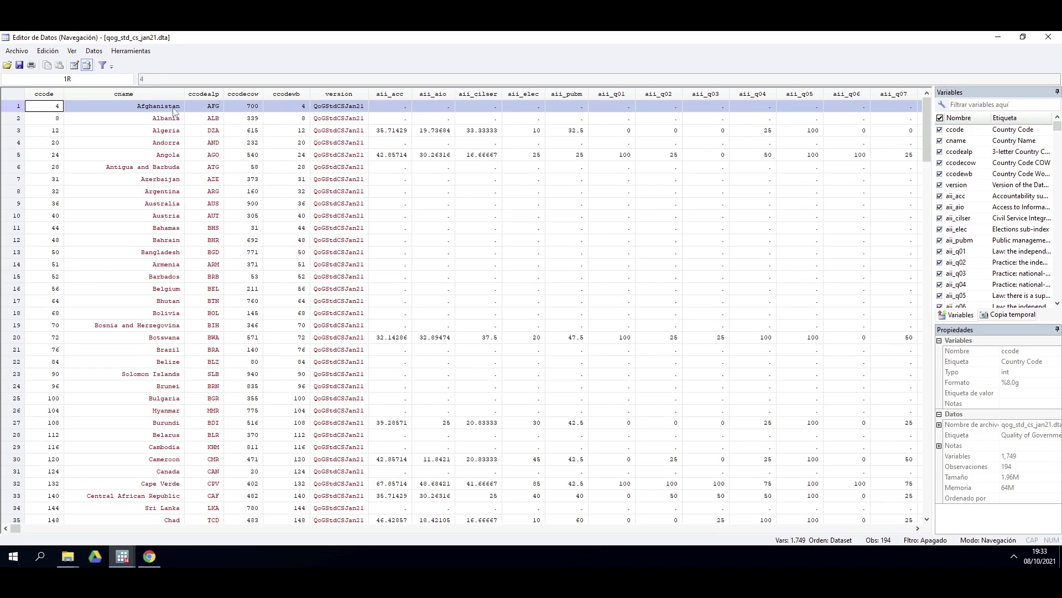
left_click(213, 95)
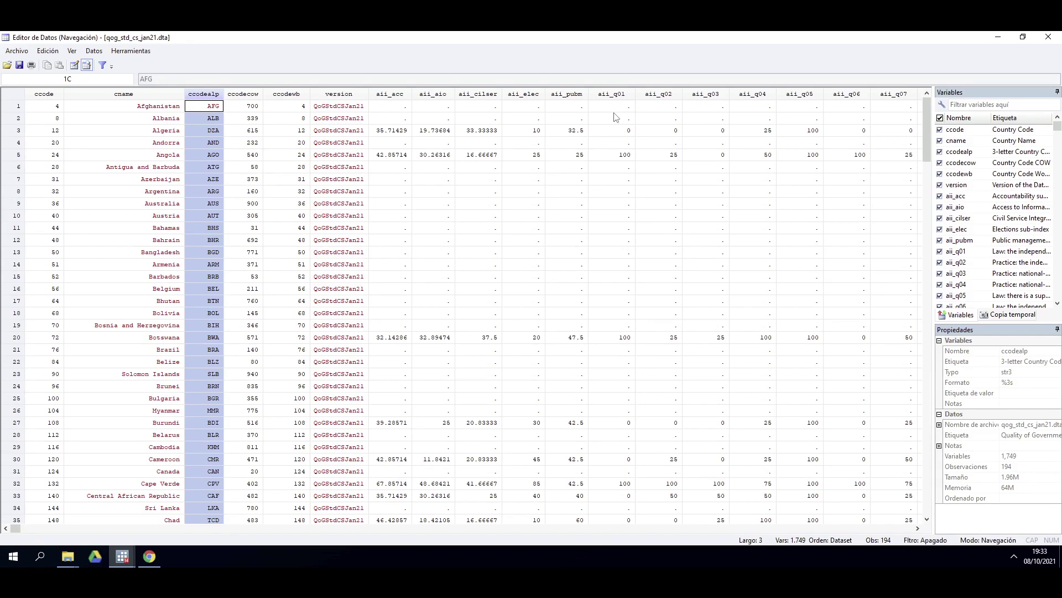
Step: Inspect the epi_agr column among the further variables, and go through the first four country names in cname
left_click_drag(15, 529, 156, 525)
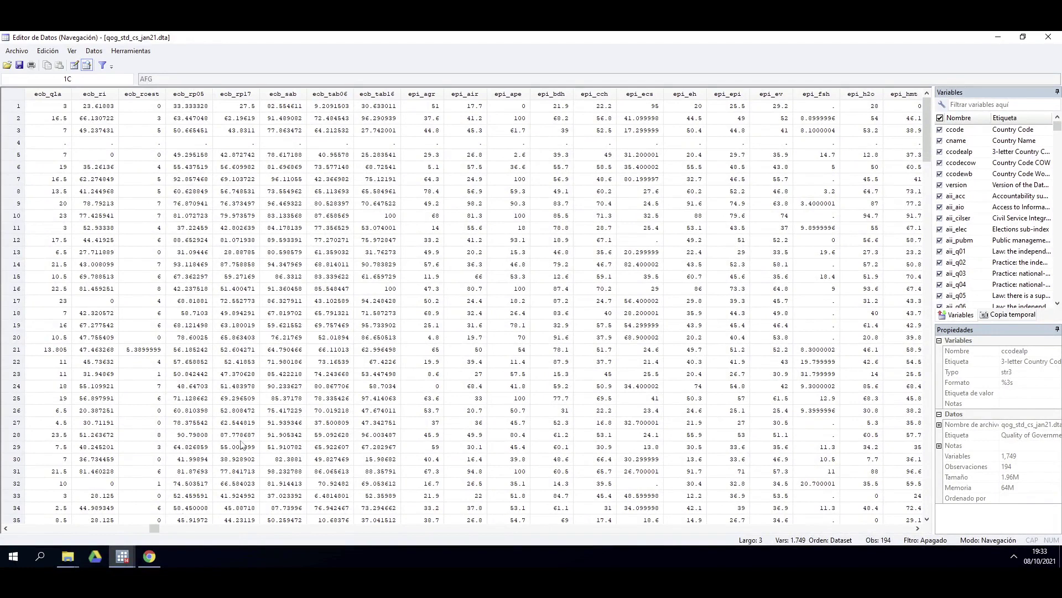
left_click(418, 96)
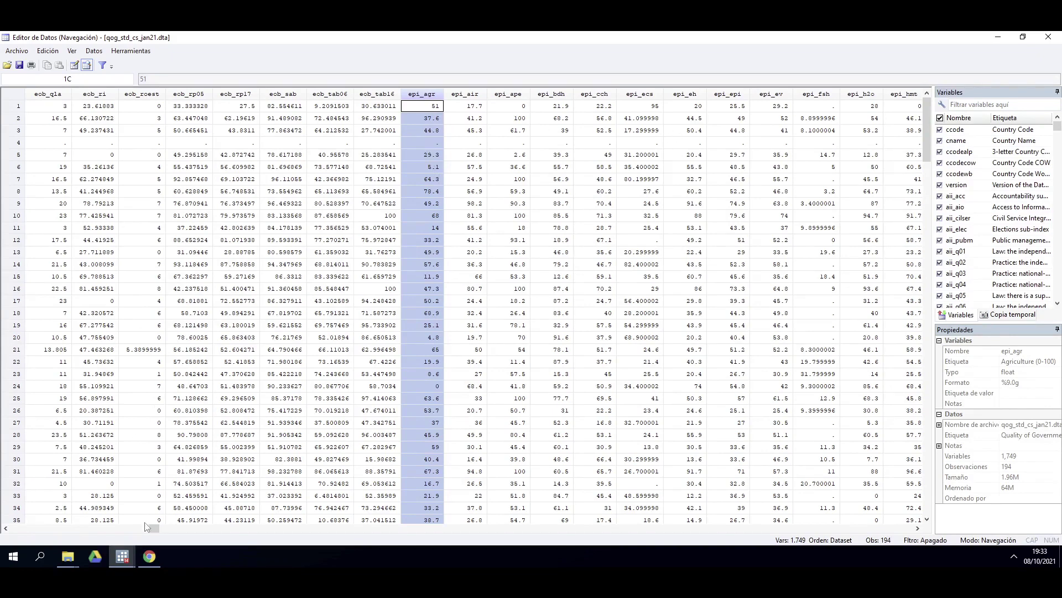
scroll(127, 531, "left", 2)
scroll(127, 535, "left", 5)
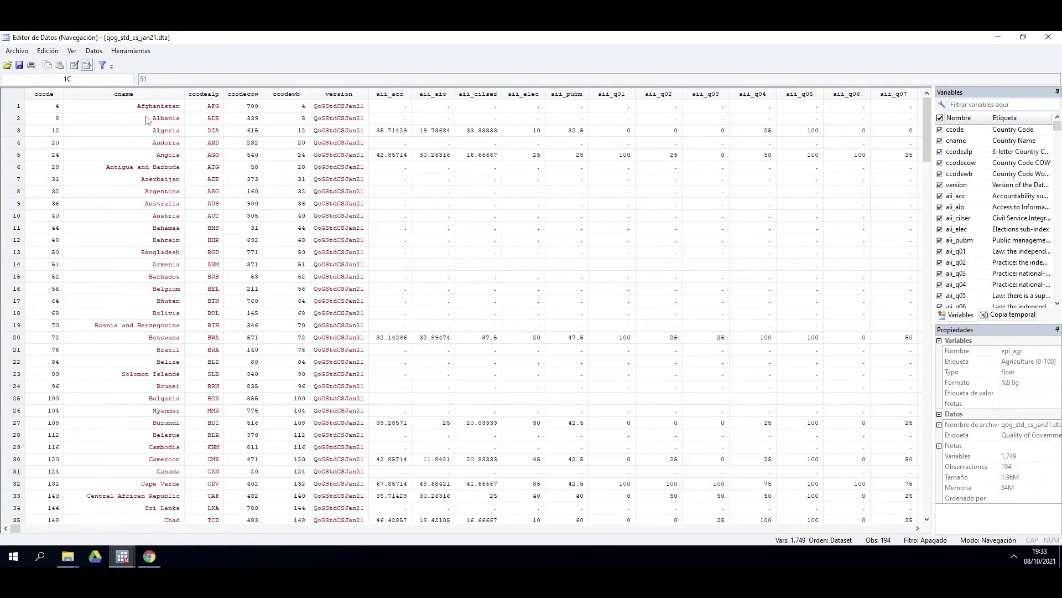
left_click(123, 95)
left_click(153, 107)
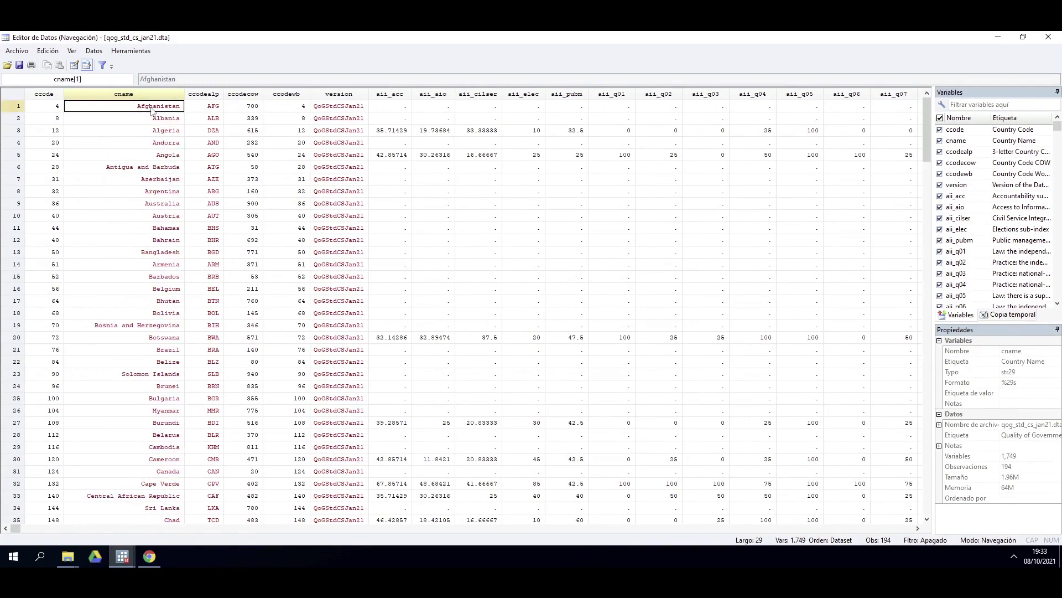
left_click(153, 119)
left_click(154, 133)
left_click(153, 143)
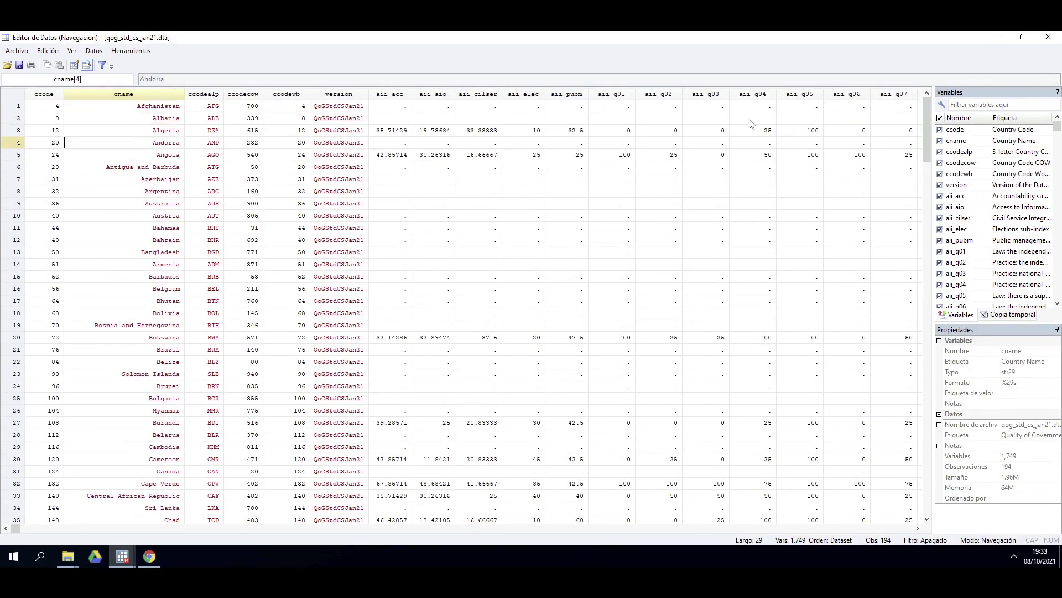
Step: Close the Data Editor, write browse on line 12 of the do-file and run that line
left_click(1051, 38)
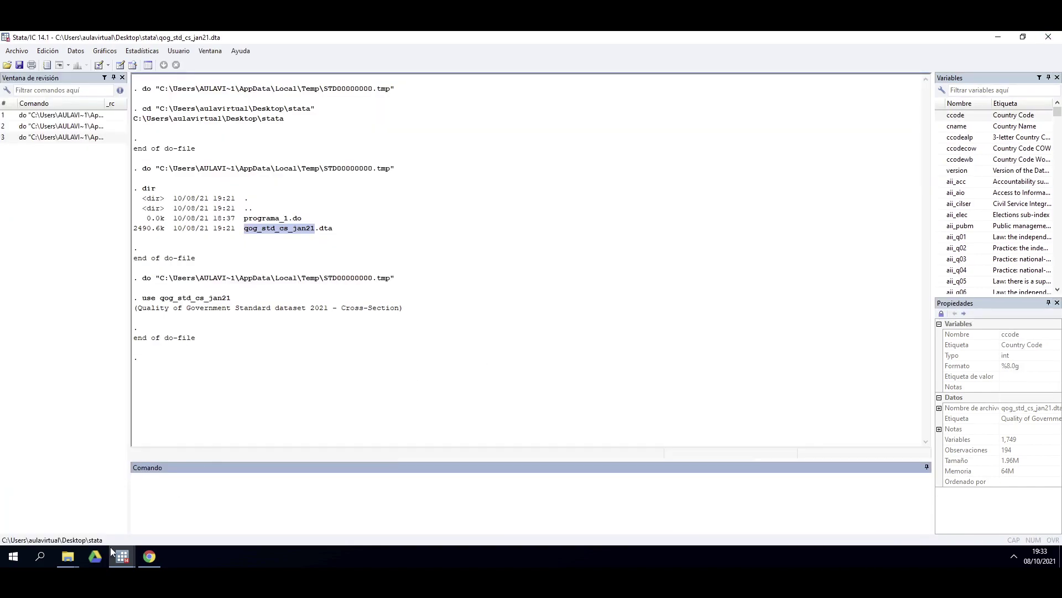
left_click(177, 509)
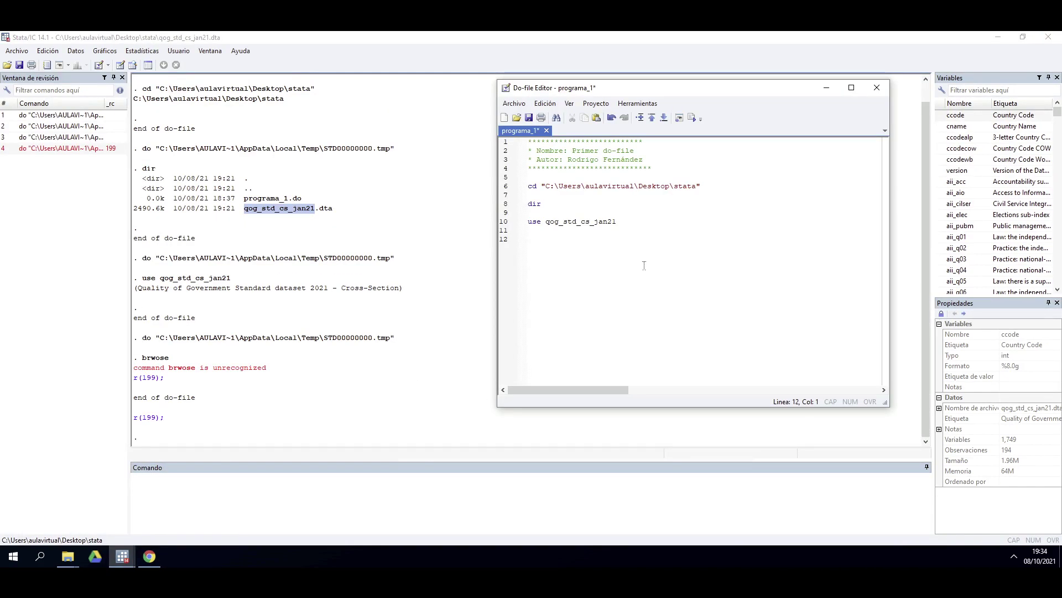
type("browse")
key("ctrl+d")
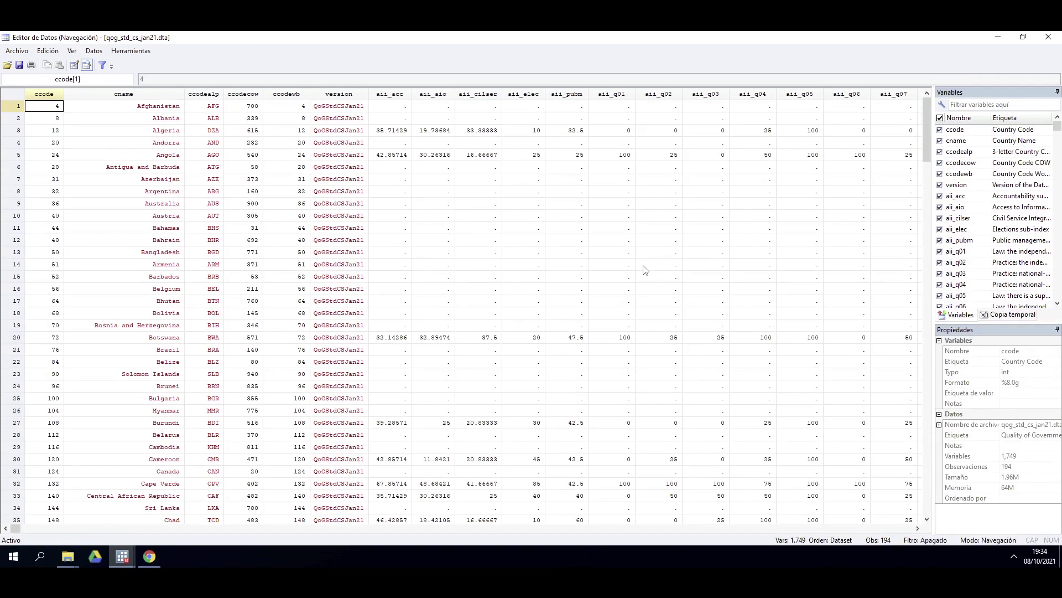
Step: Close the Data Editor, extend the browse command on line 12 to browse ccode, and run that line
left_click(1051, 40)
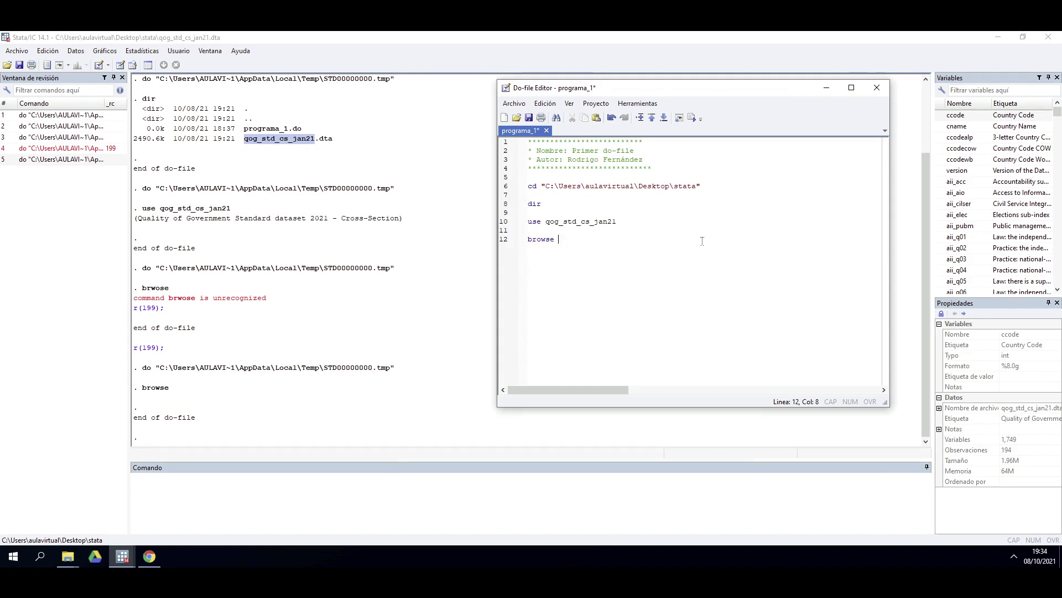
type("co")
type("ode")
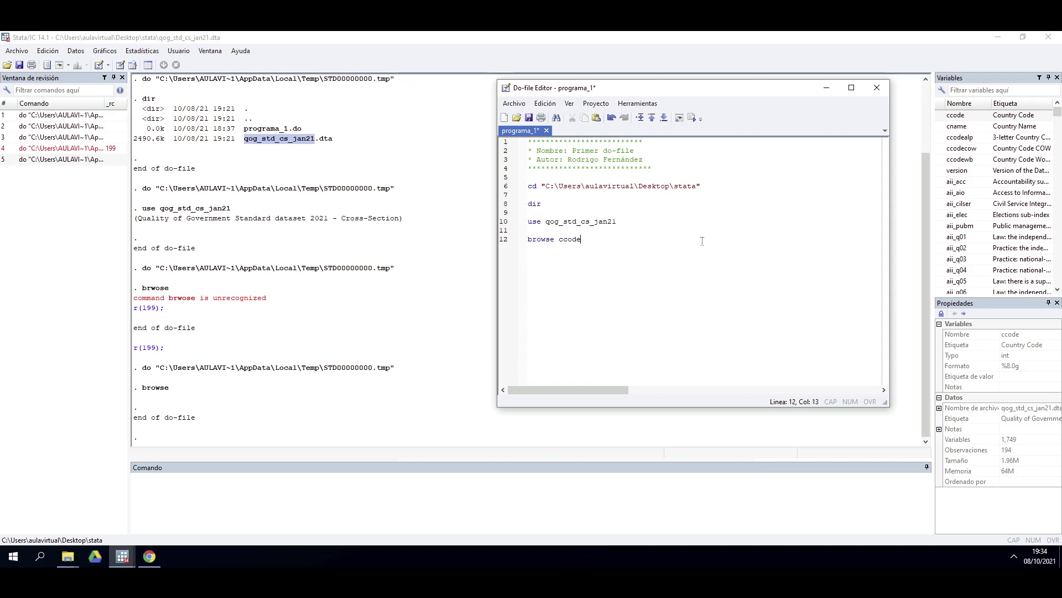
key("ctrl+shift+Left")
key("ctrl+d")
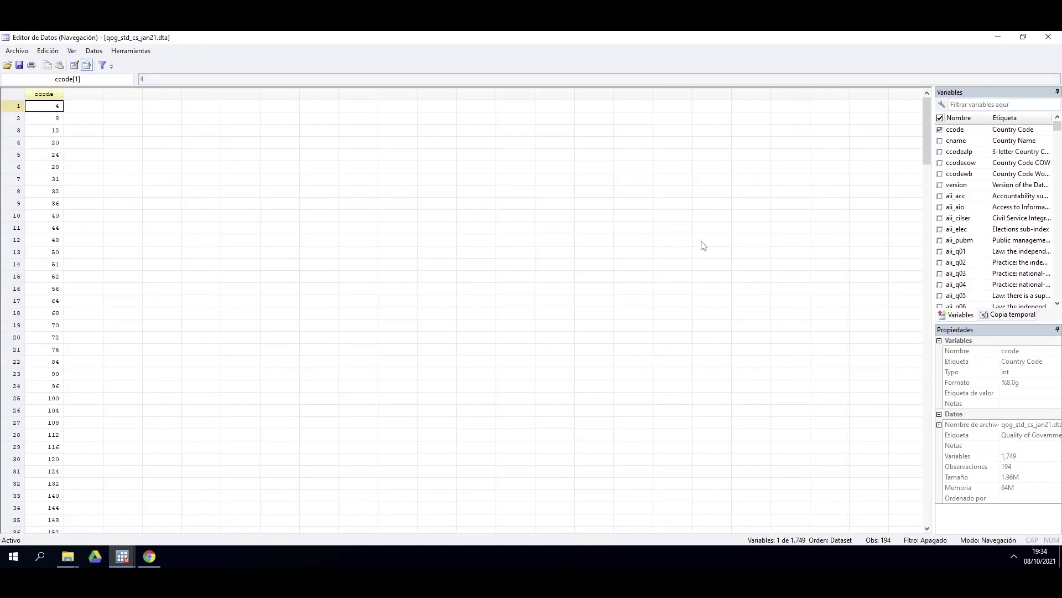
Step: Show cname beside ccode in the Data Editor, and briefly show and hide ccodealp and ccodecow
left_click(939, 140)
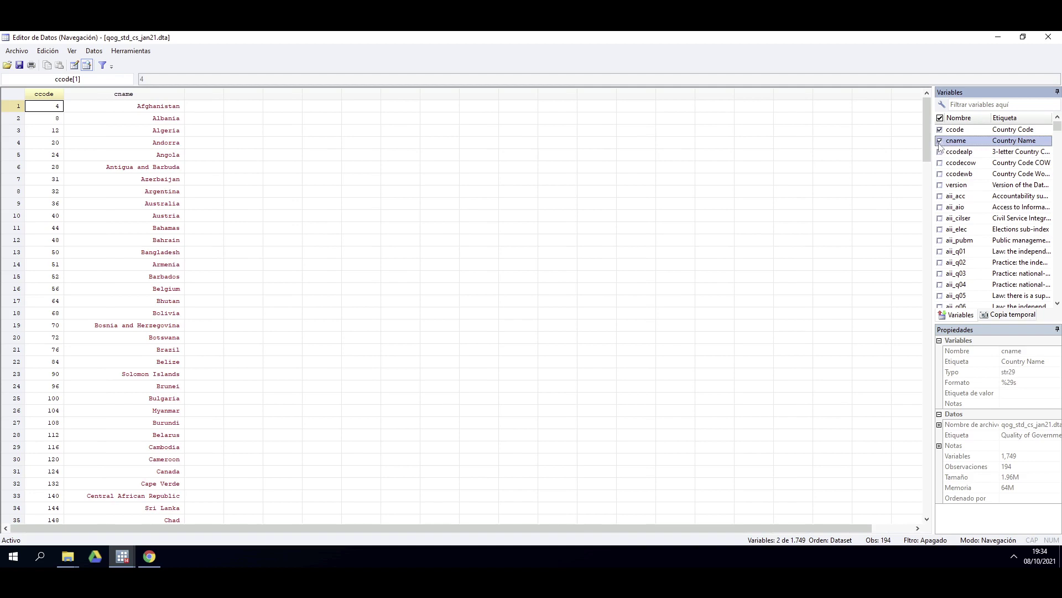
left_click(939, 152)
left_click(939, 161)
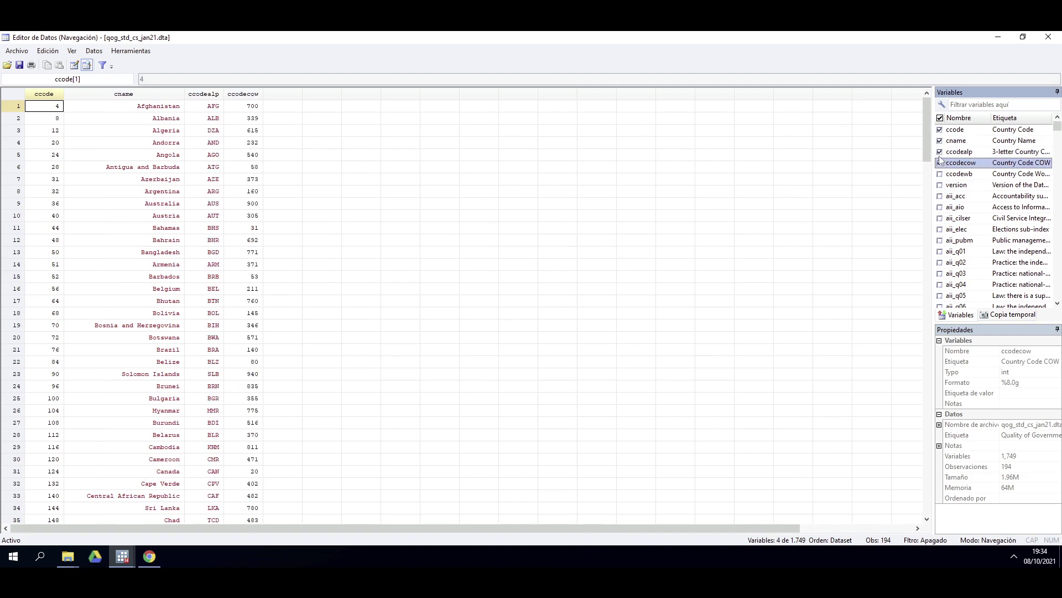
left_click(940, 153)
left_click(940, 163)
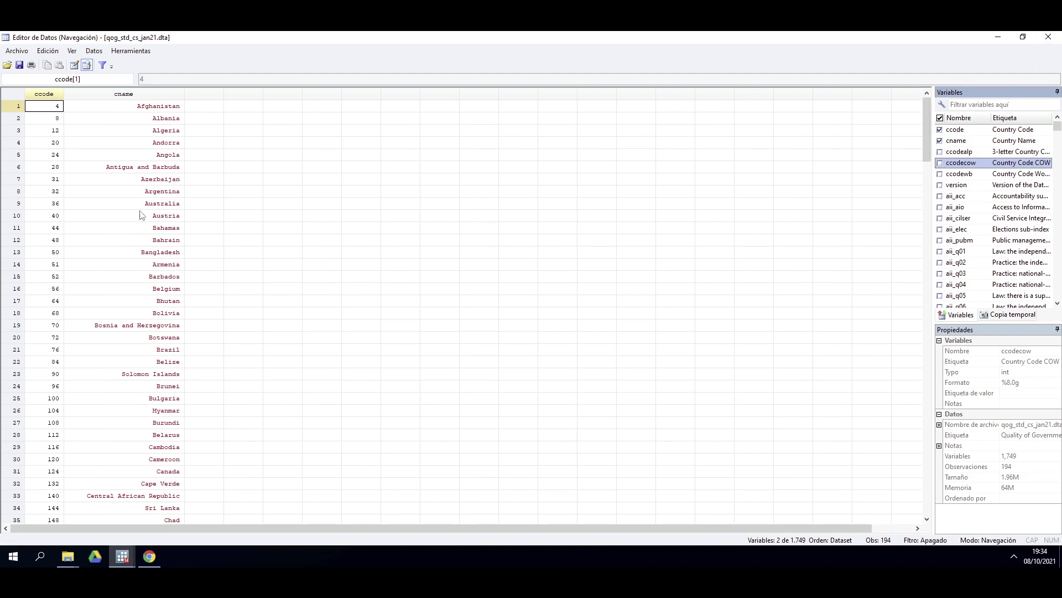
Step: Inspect the cname and ccode values in Angola's row, and close the Data Editor
left_click(160, 155)
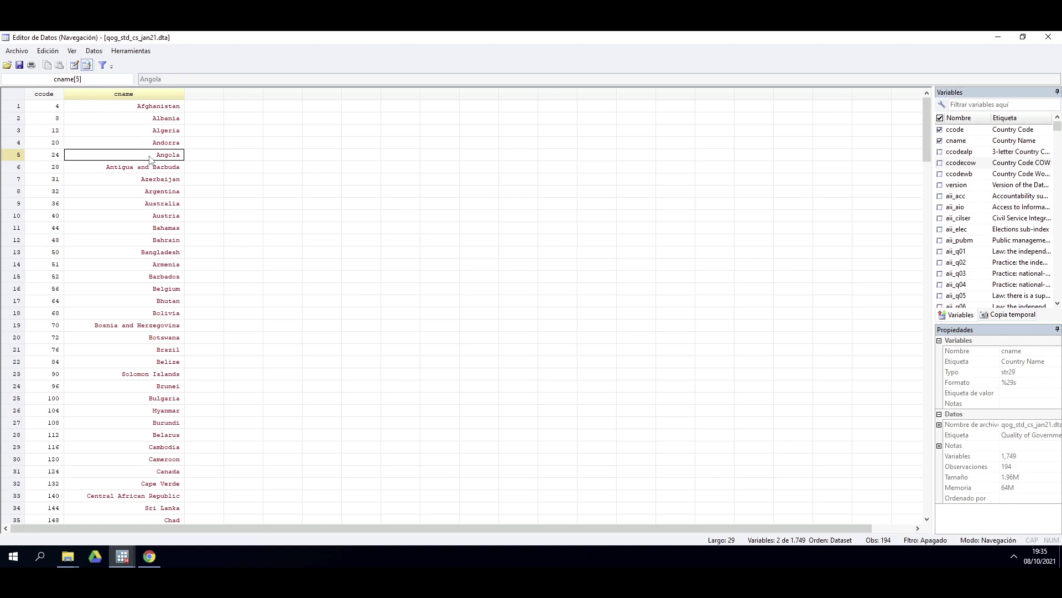
left_click(55, 160)
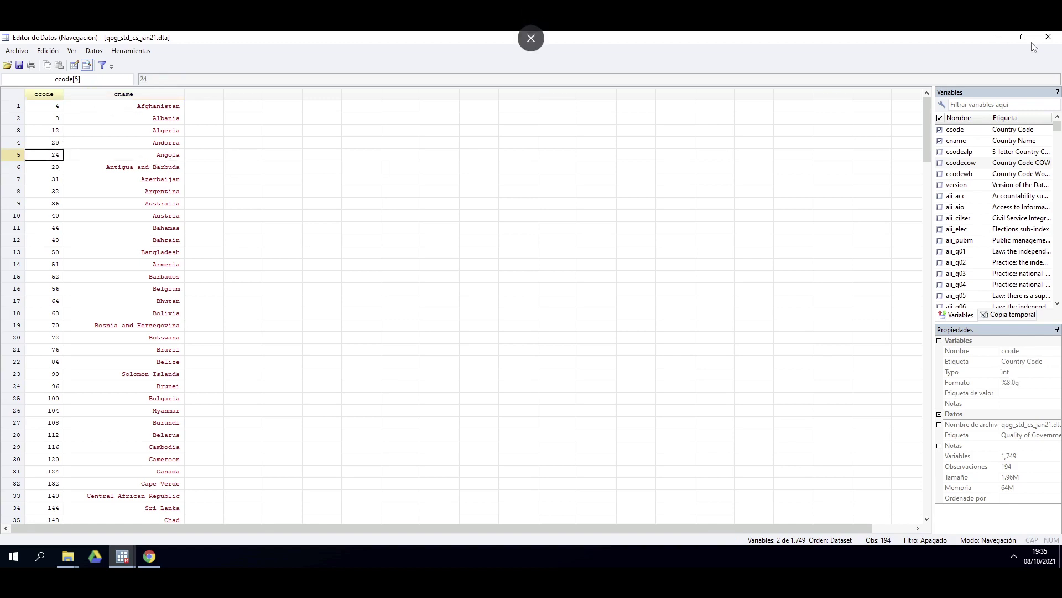
left_click(1049, 37)
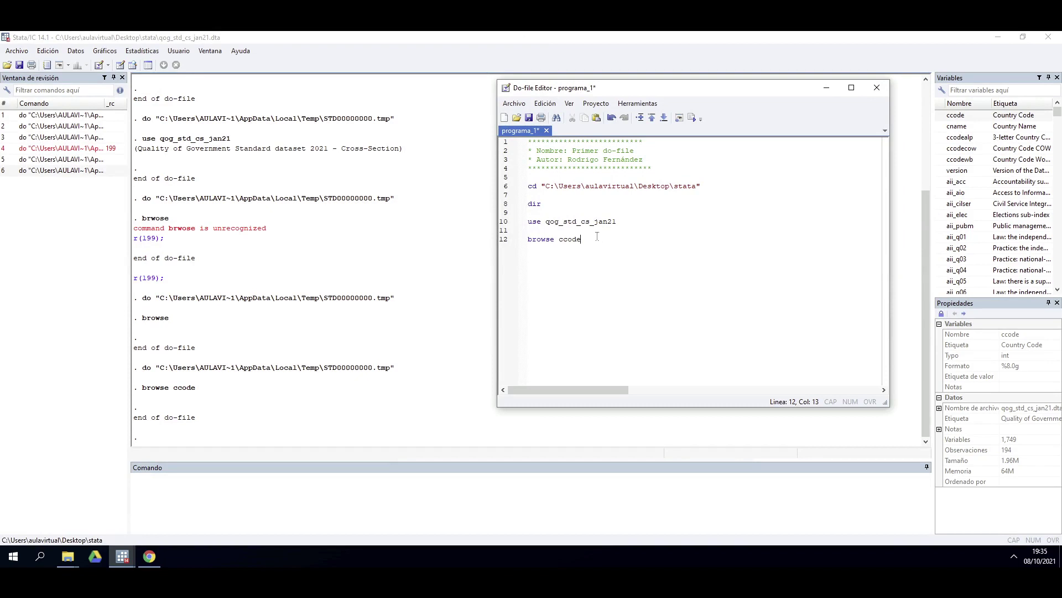
Step: Remove ccode from the browse command on line 12 of the do-file
left_click_drag(597, 236, 559, 241)
left_click(586, 243)
mouse_move(557, 239)
left_mouse_down()
mouse_move(582, 240)
mouse_move(549, 240)
left_mouse_up()
key("BackSpace")
key("BackSpace")
left_click(602, 236)
Step: Insert the comment "// Cambia el directorio de trabajo:" on its own line above the cd command
left_click(560, 176)
key("Return")
type("//")
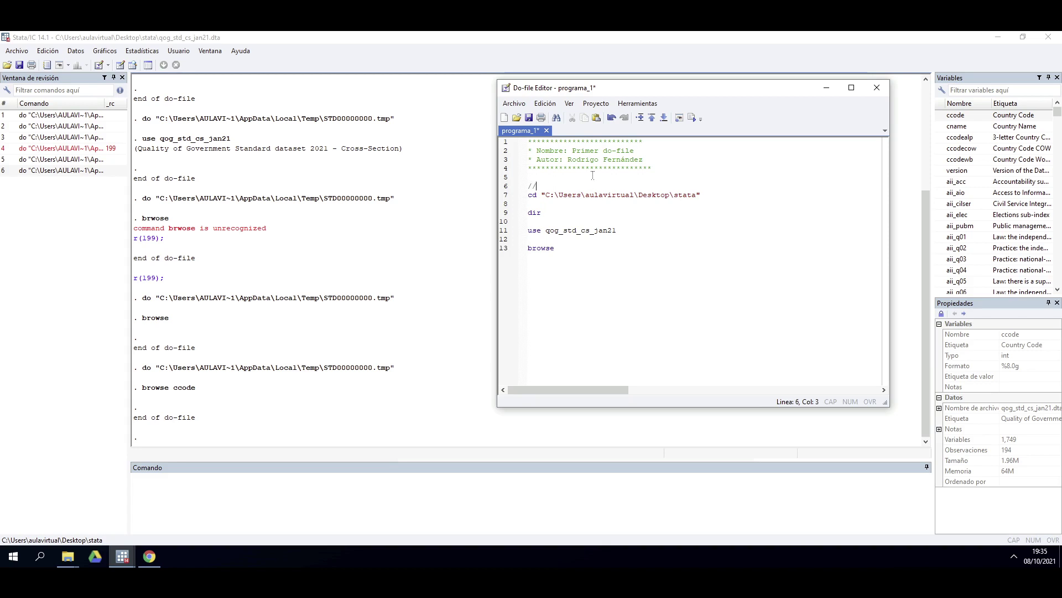
type(" Cambia el directorio de trabajo:")
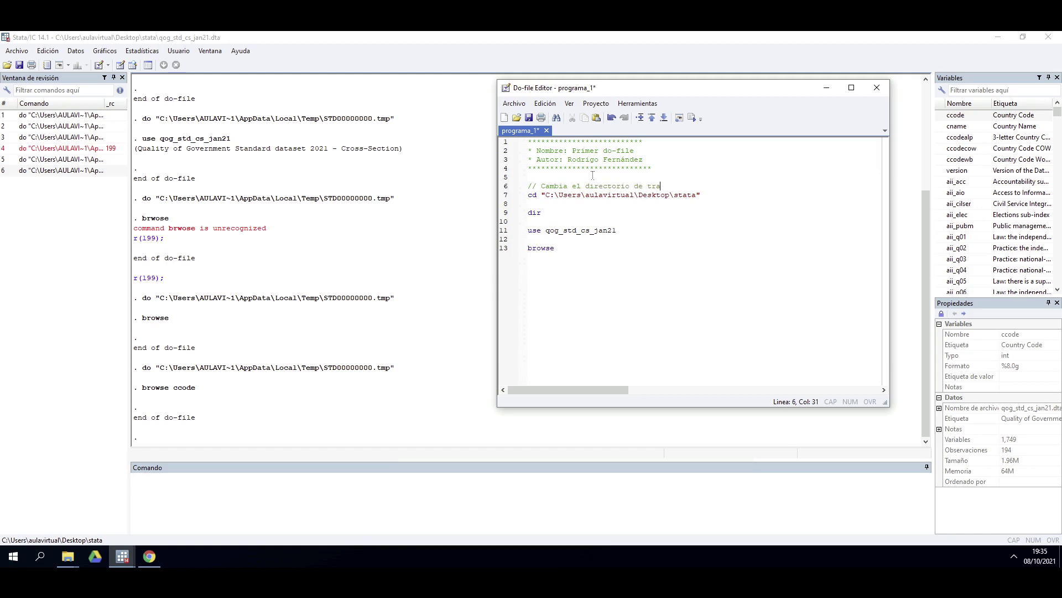
Step: Insert the comment "// Lista los archivos del directorio:" on its own line above the dir command
key("Down")
key("Down")
key("Return")
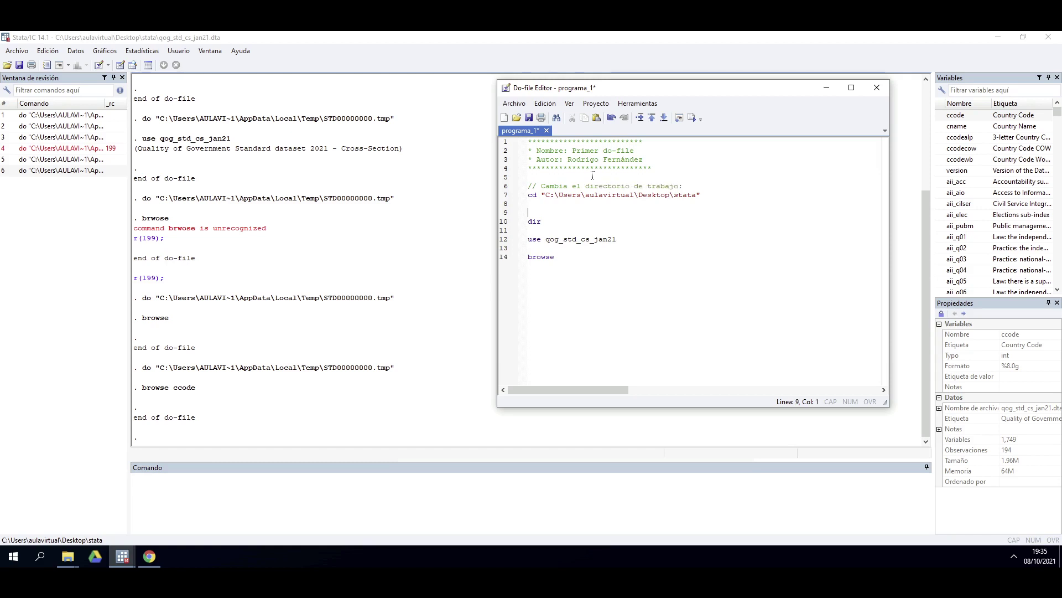
type("// Lista 1")
type("os archivos d")
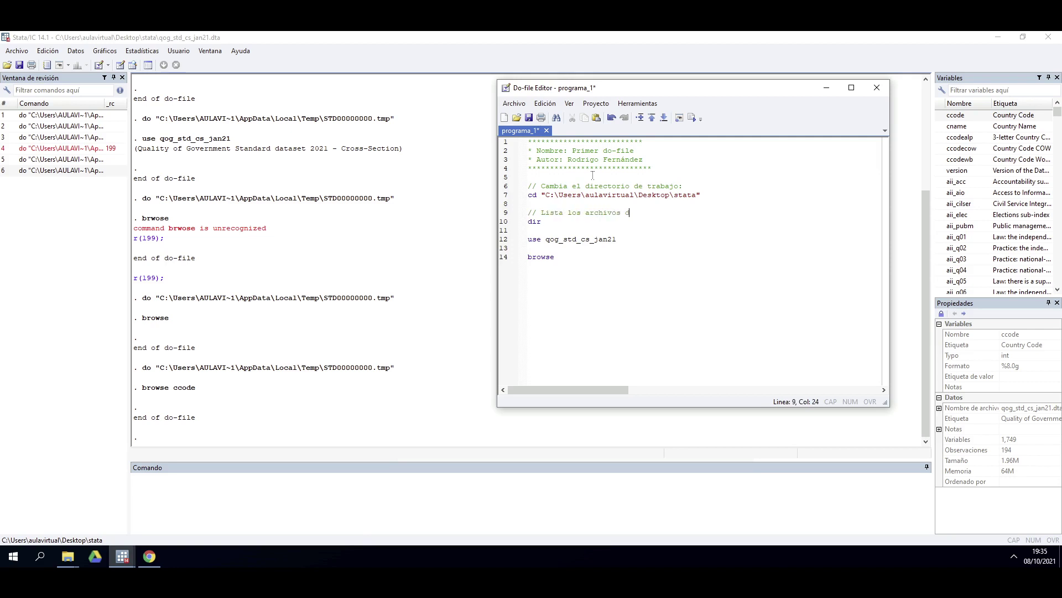
type("el directorio:")
Step: Try the filter *.dta after the dir command and delete it again
key("Down")
type("*.dta")
key("BackSpace")
key("BackSpace")
key("BackSpace")
key("BackSpace")
key("BackSpace")
Step: Try a trailing // comment with filler text on the dir line and delete it again
type("// njrgnjrngrjng")
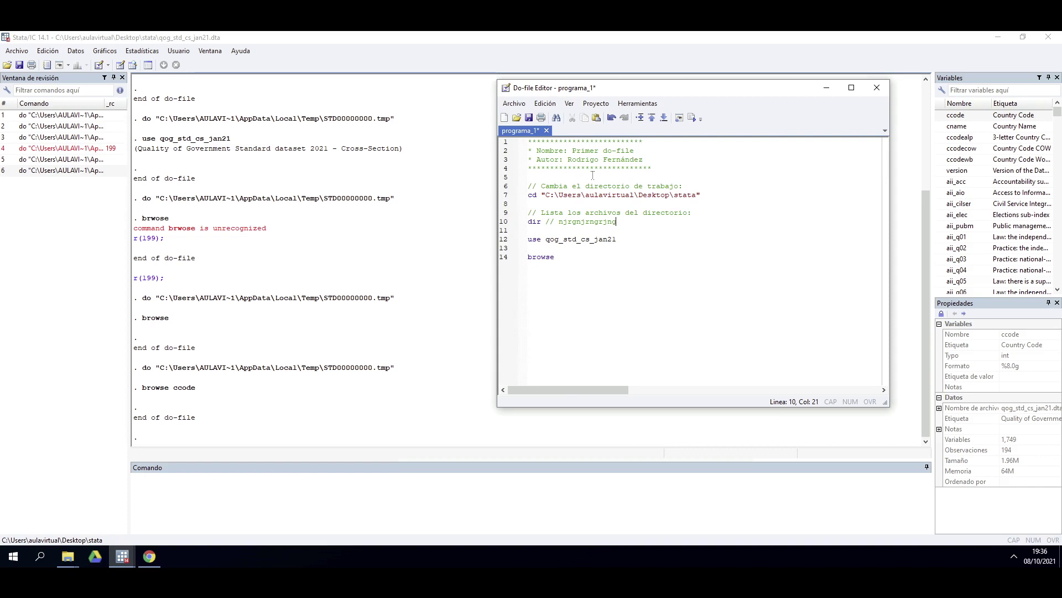
key("BackSpace")
key("BackSpace")
key("BackSpace")
key("BackSpace")
key("BackSpace")
key("BackSpace")
key("BackSpace")
key("BackSpace")
key("BackSpace")
key("BackSpace")
key("BackSpace")
key("BackSpace")
key("BackSpace")
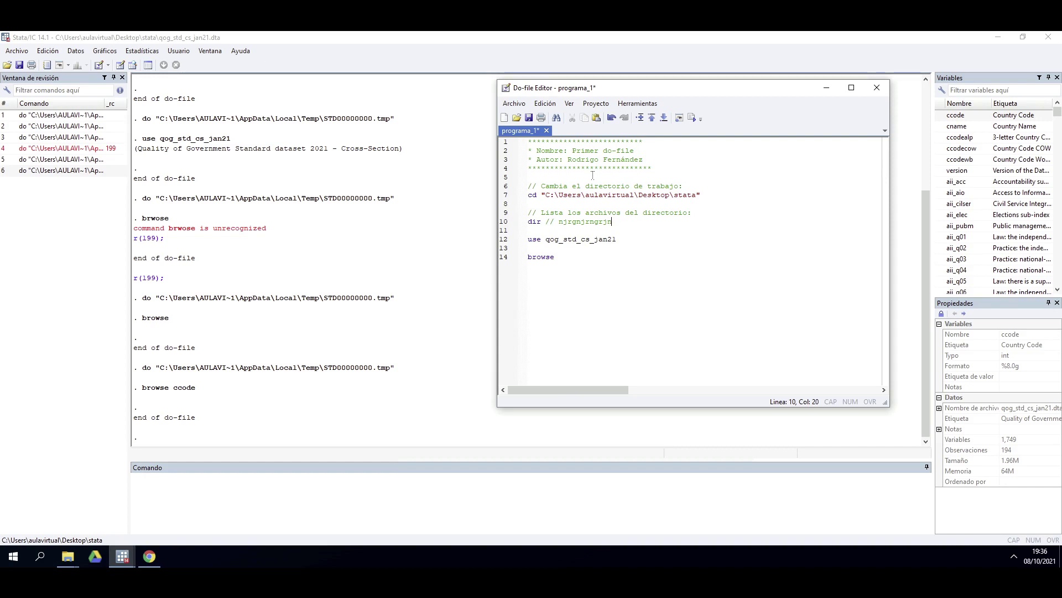
key("BackSpace")
key("BackSpace")
key("BackSpace")
key("BackSpace")
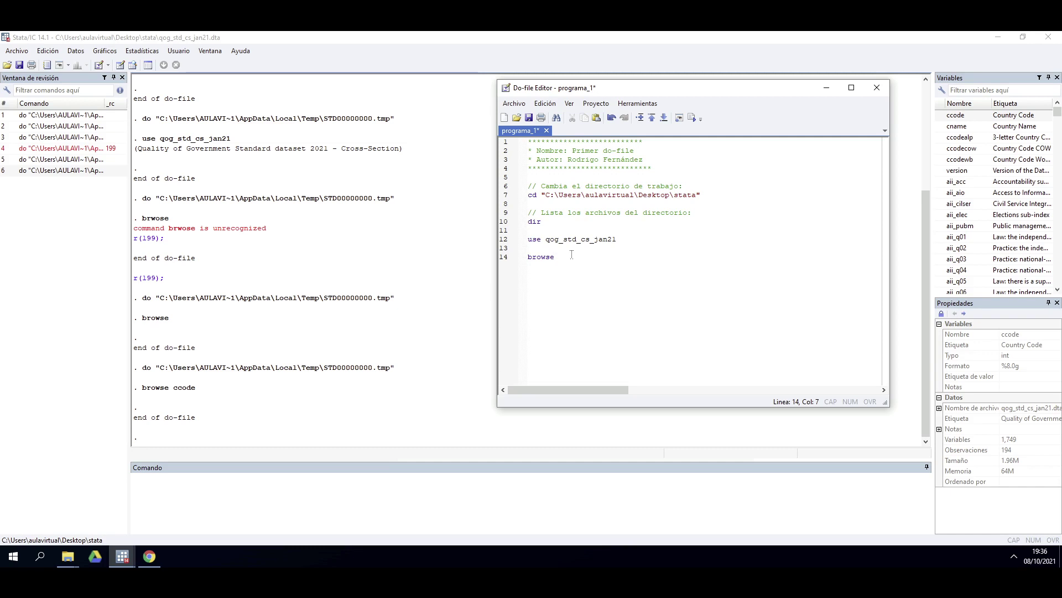
Step: Run the browse command on line 14 to display the full dataset in the Data Editor
left_click_drag(541, 257, 552, 261)
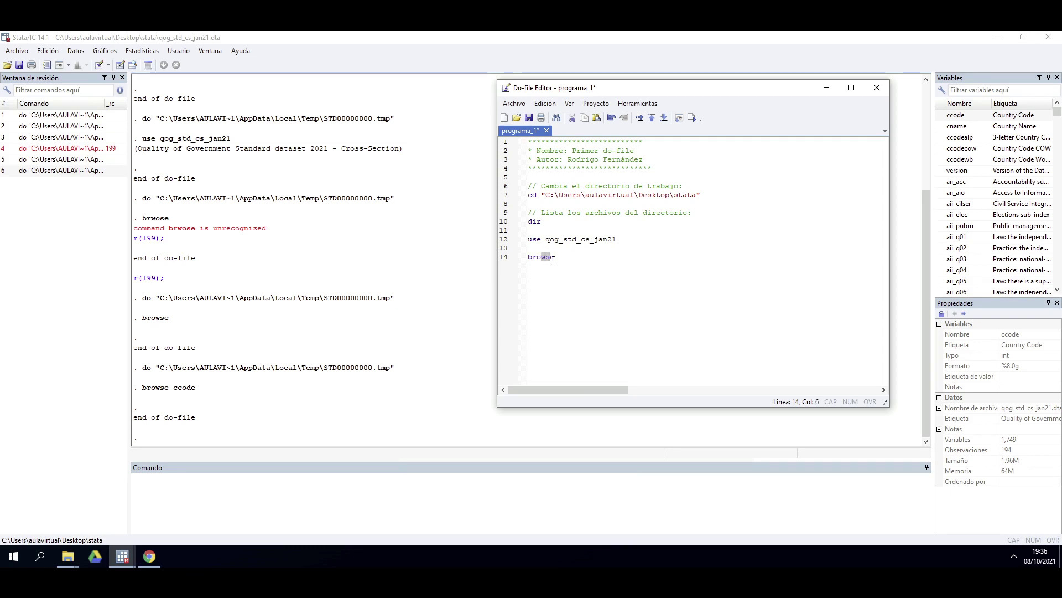
key("ctrl+d")
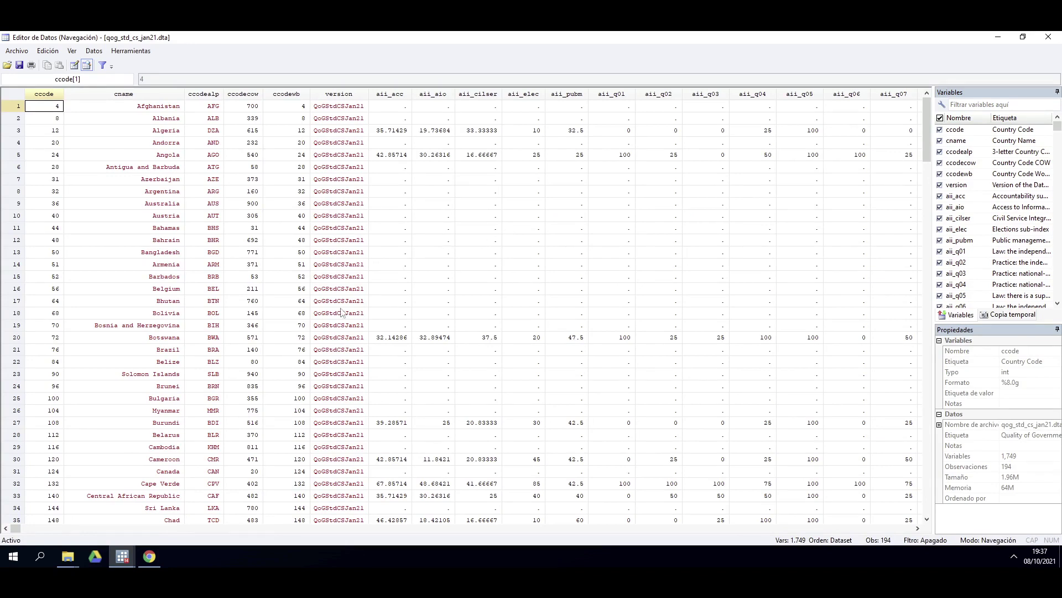
Step: Switch to Chrome and look through the table of contents and introductory pages of codebook_std_jan21.pdf
left_click(150, 558)
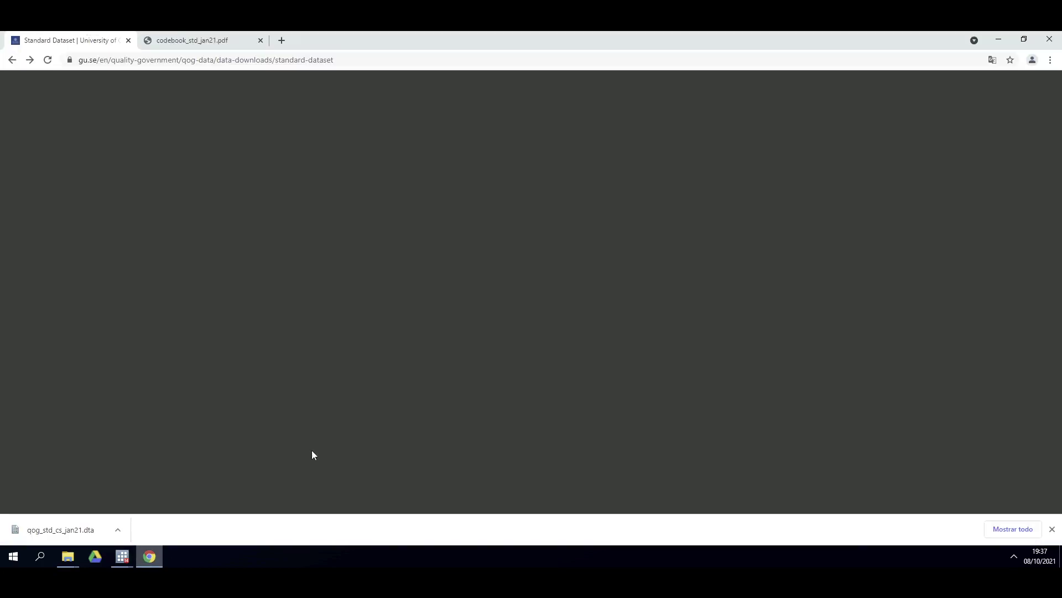
left_click(180, 41)
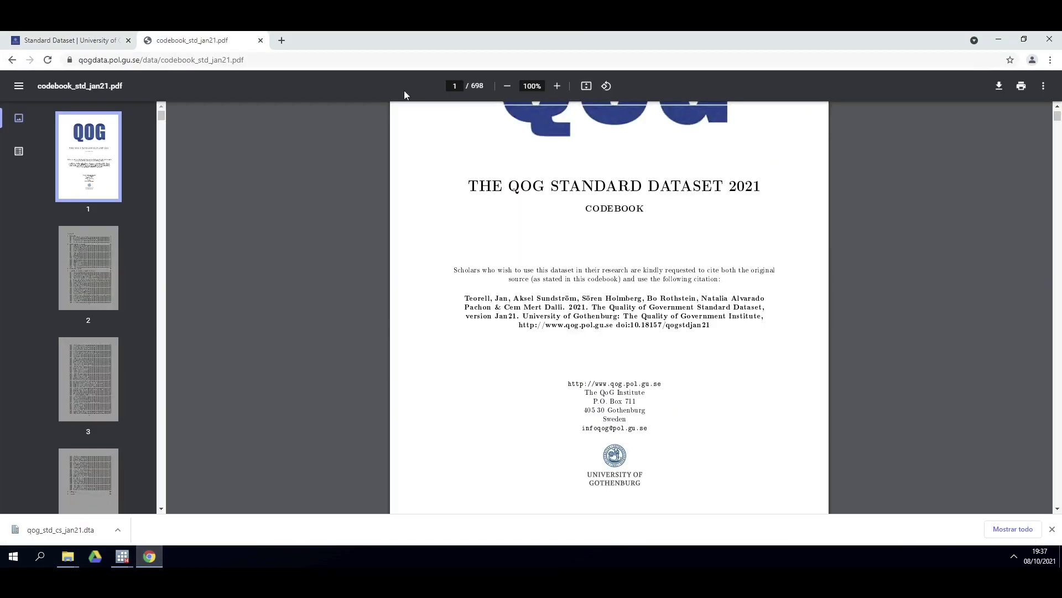
scroll(546, 339, "up", 3)
scroll(547, 339, "down", 9)
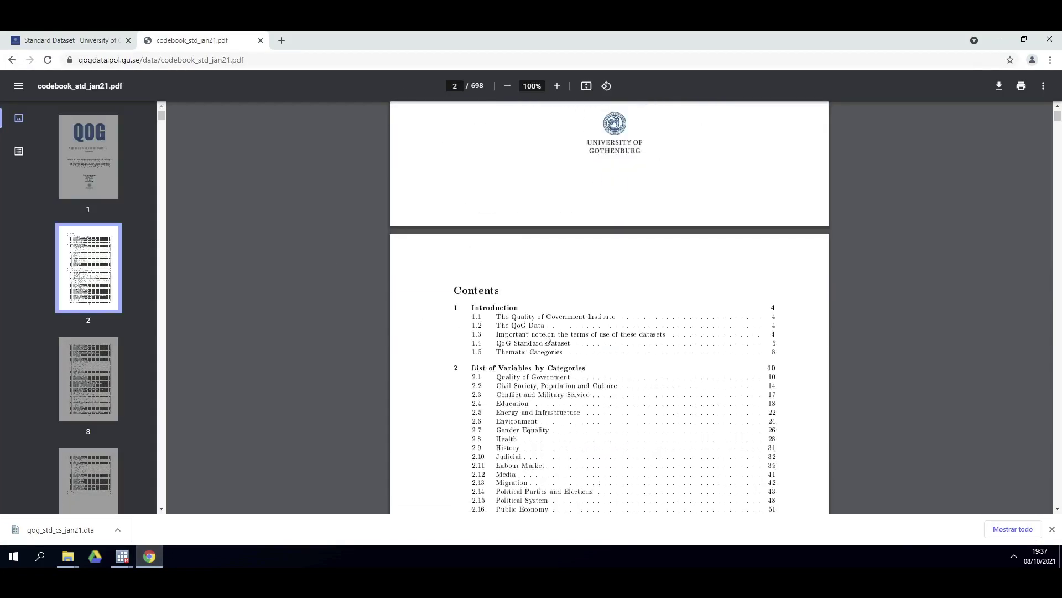
scroll(547, 339, "down", 7)
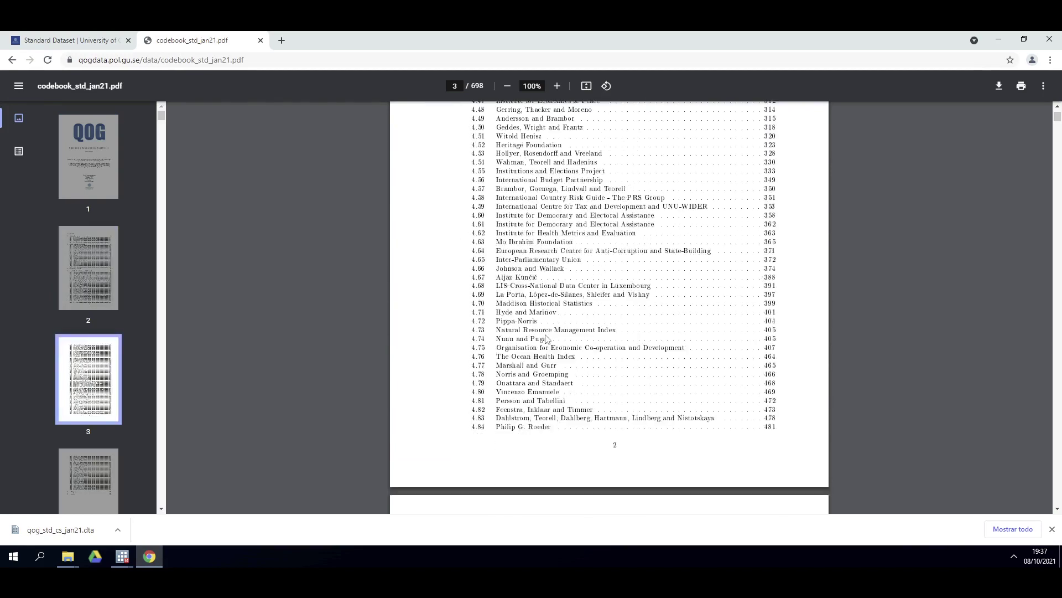
scroll(546, 339, "down", 6)
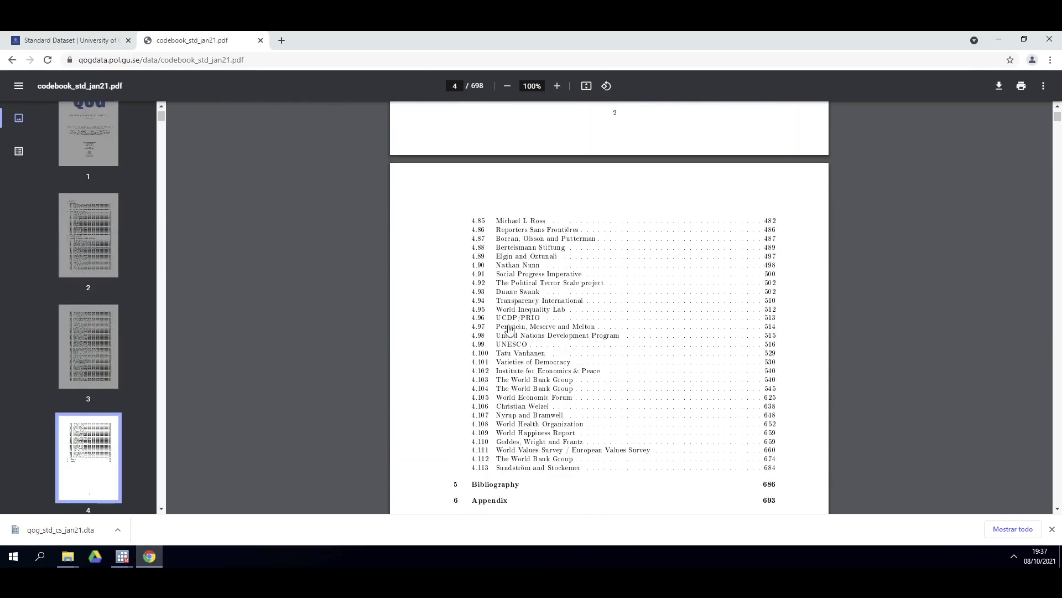
scroll(510, 331, "up", 8)
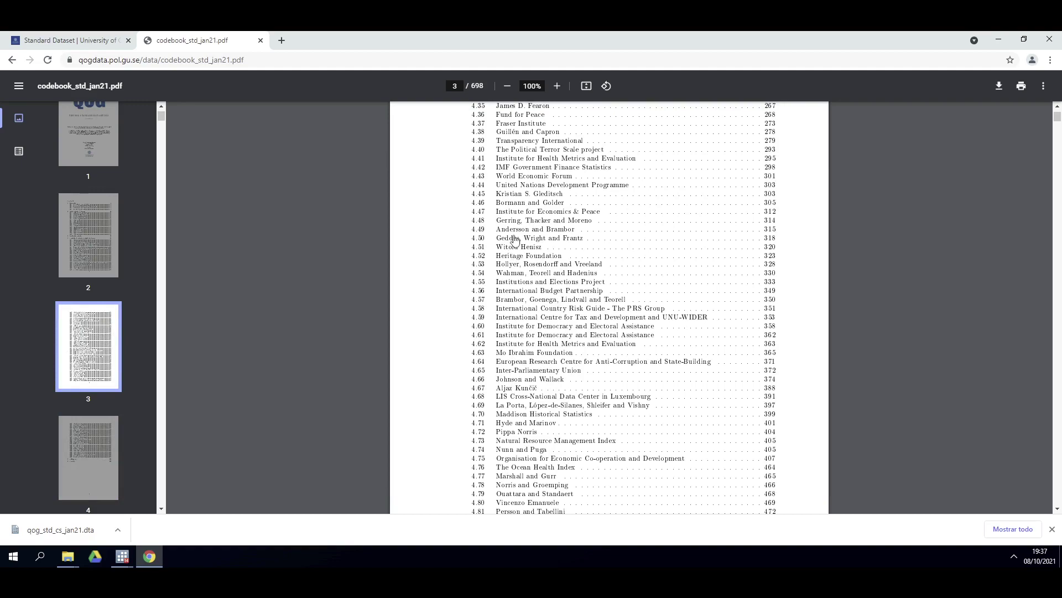
scroll(521, 358, "down", 5)
scroll(522, 359, "down", 20)
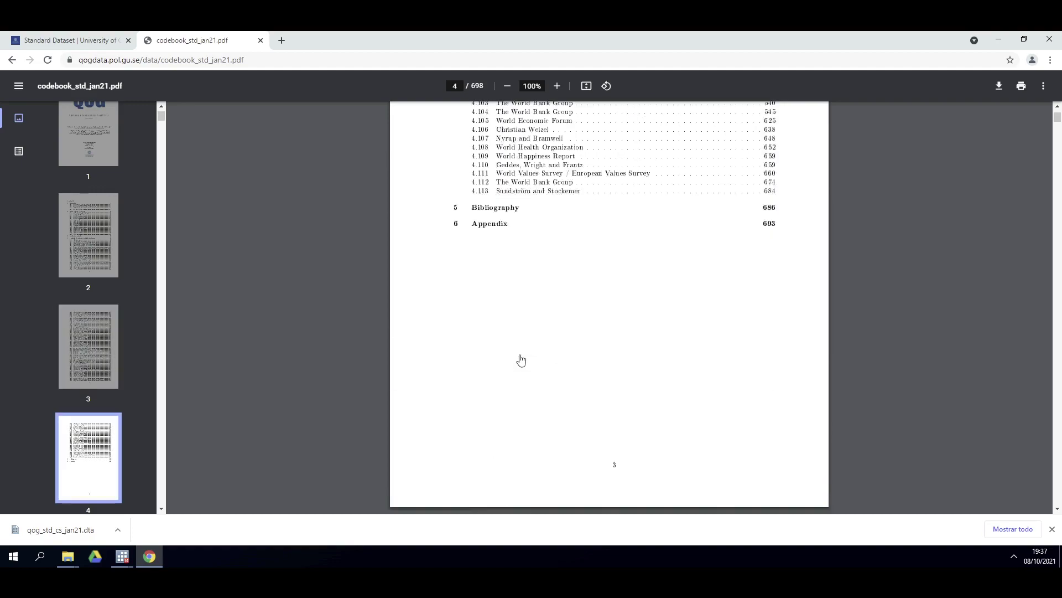
scroll(520, 354, "down", 11)
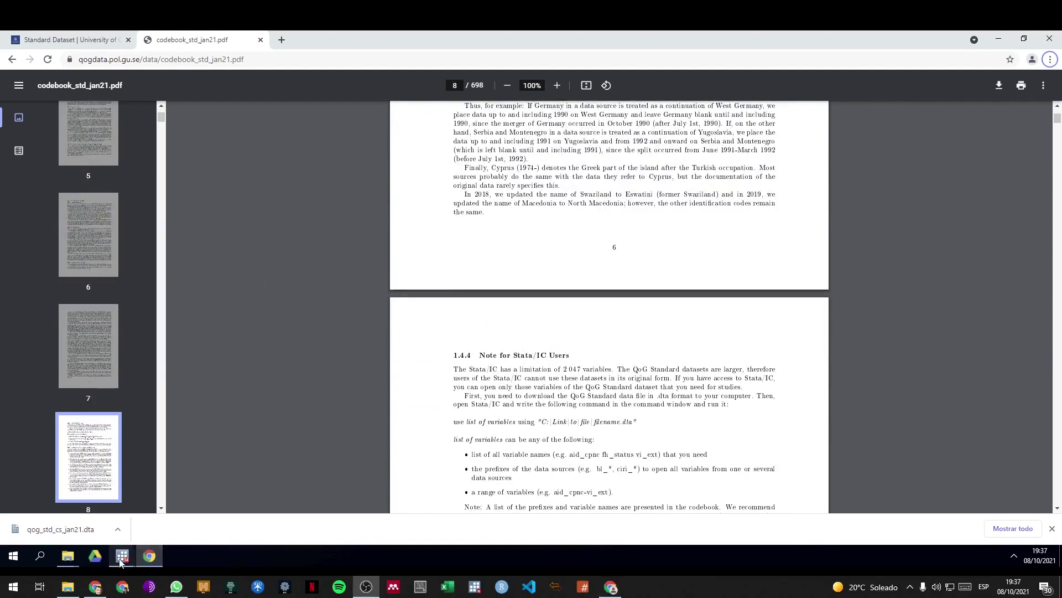
Step: Switch back to Stata's Data Editor and select the aii_acc column
mouse_move(122, 556)
left_click(238, 512)
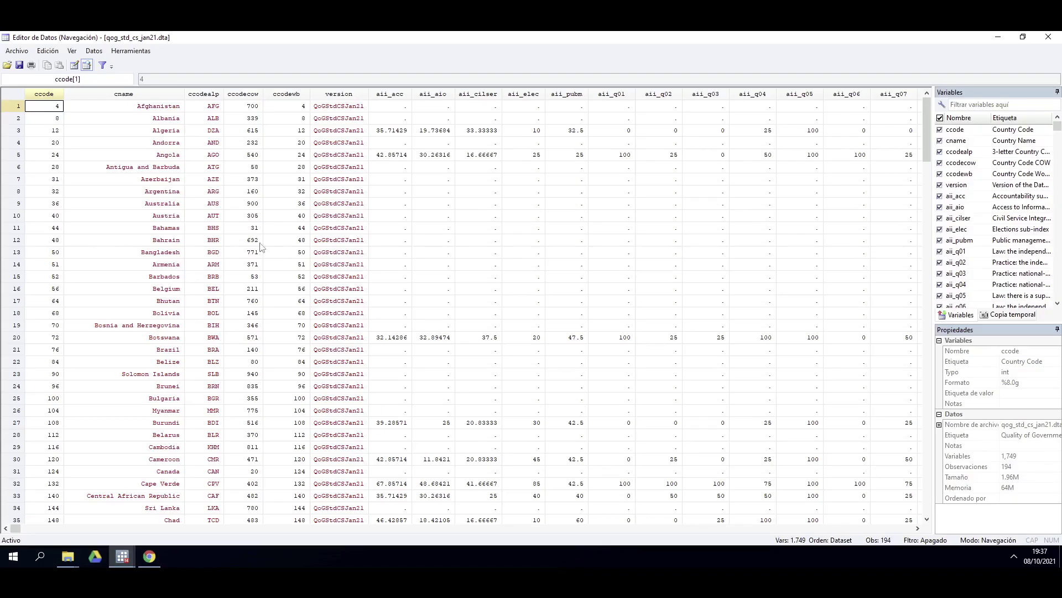
left_click(388, 94)
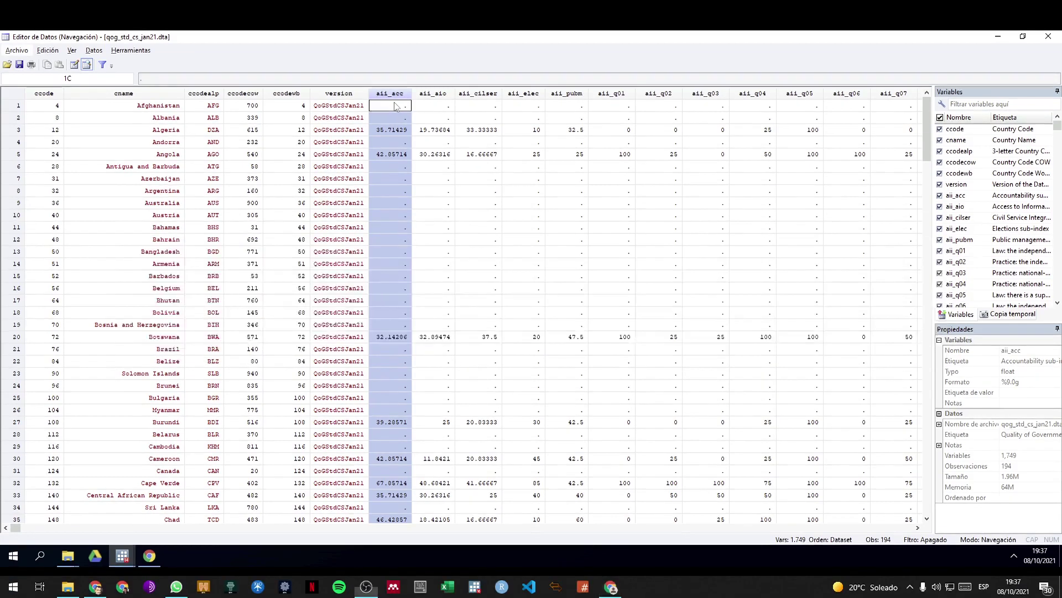
Step: Return to the codebook in Chrome, search for aii_acc and go to its Accountability sub-index description
left_click(150, 556)
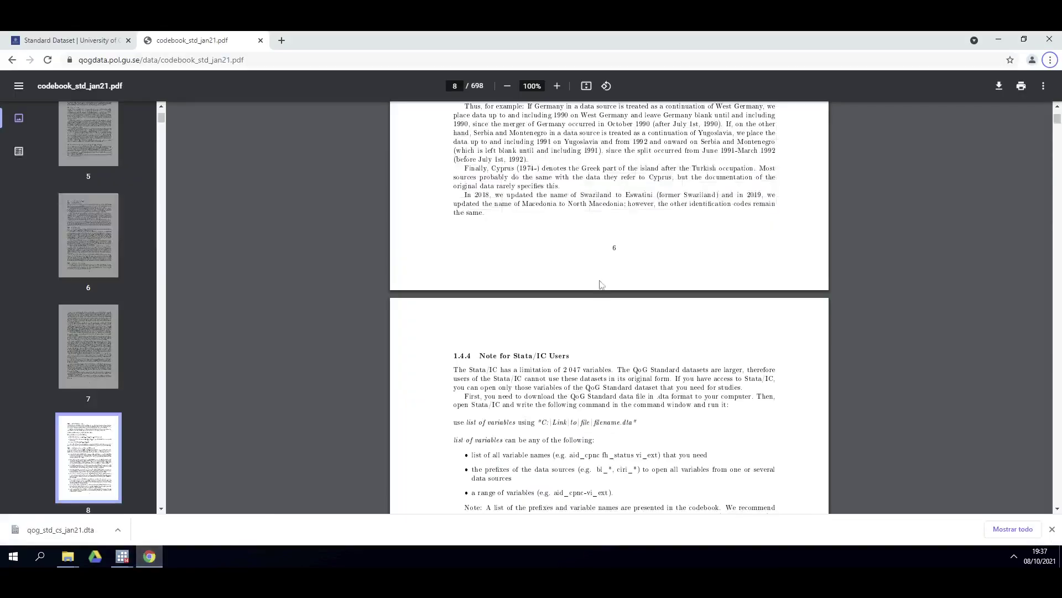
key("ctrl+f")
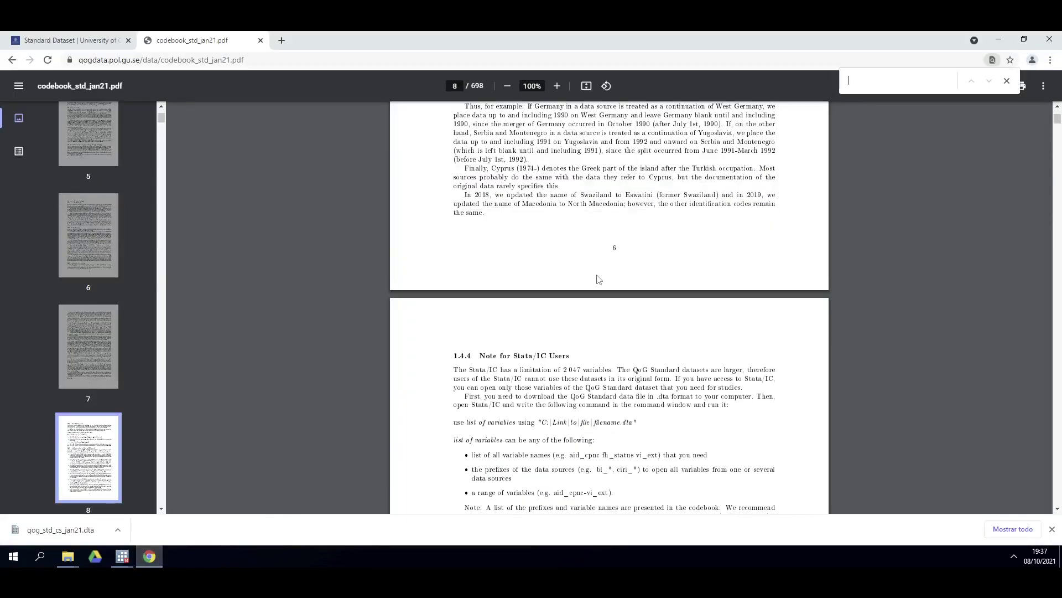
type("aii")
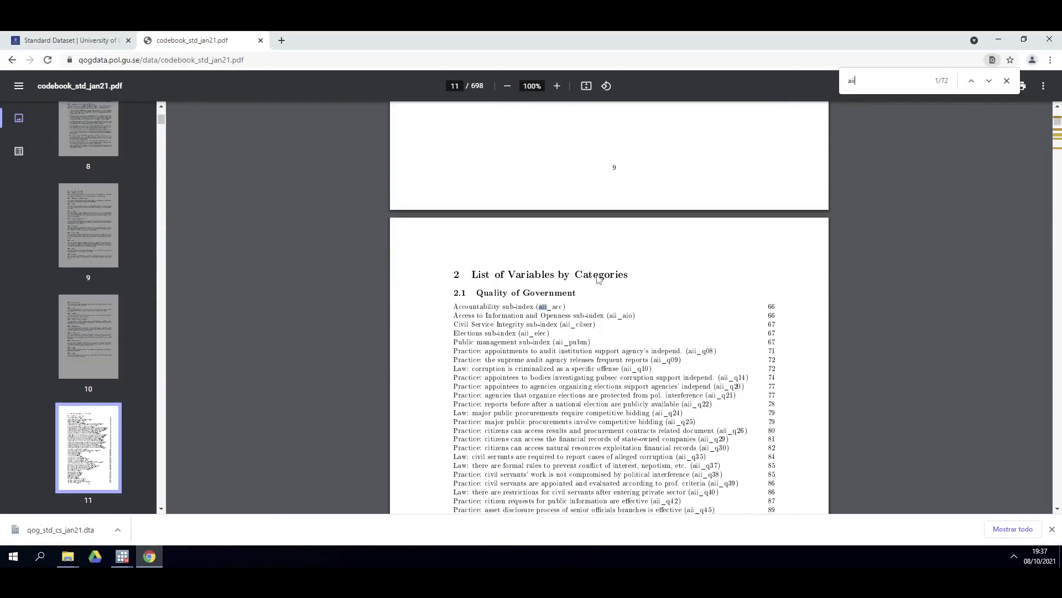
type("_acc")
left_click(772, 311)
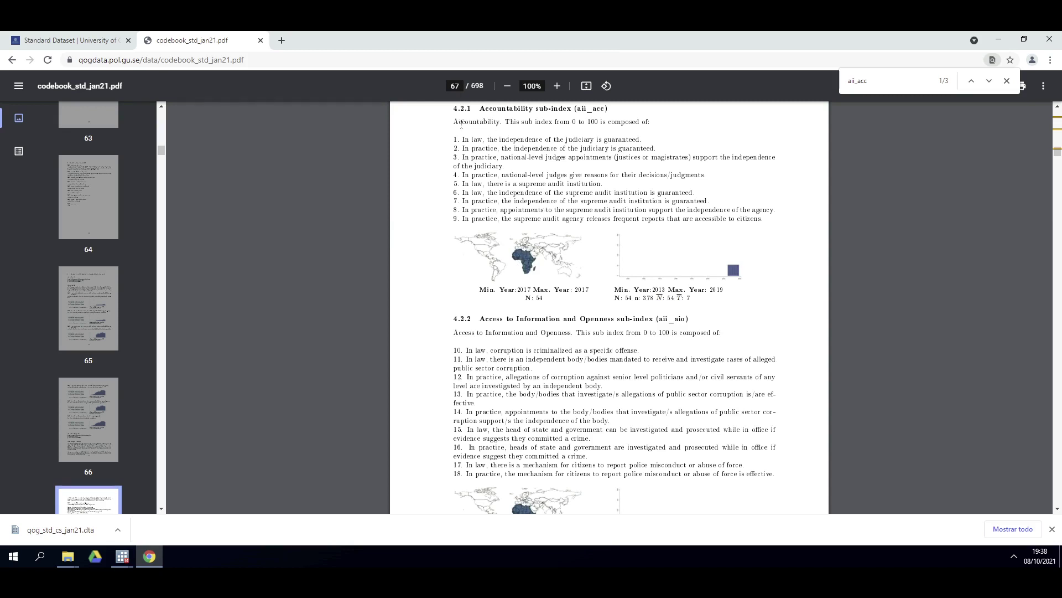
Step: Examine the definition, the index range and the component items of the Accountability sub-index in section 4.2.1
left_click_drag(453, 122, 498, 123)
left_click_drag(572, 123, 604, 123)
left_click(543, 153)
left_click_drag(462, 141, 496, 194)
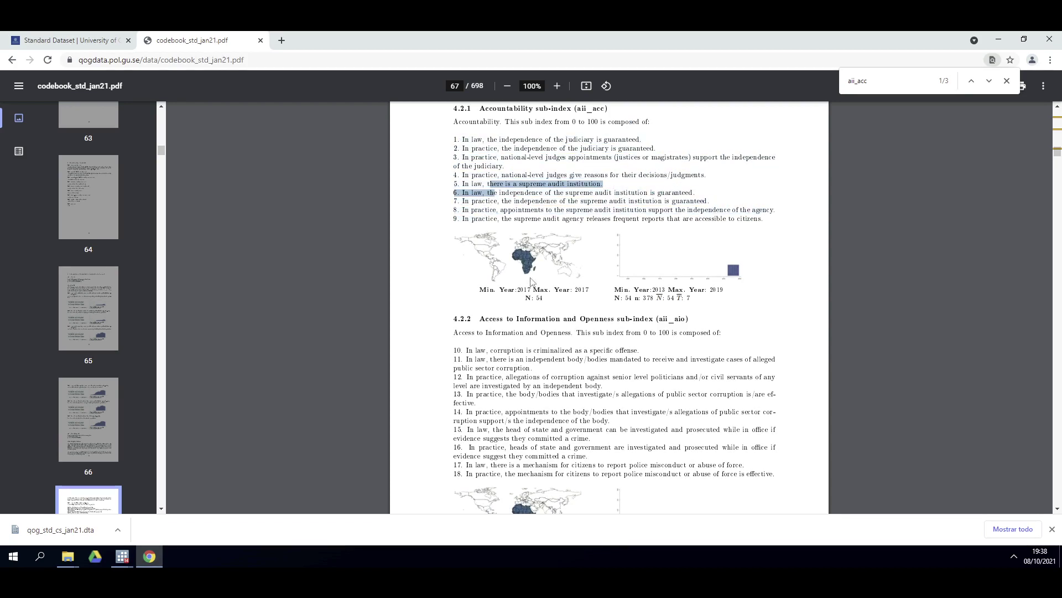
Step: Enlarge the codebook to 150% and inspect the minimum and maximum years under the aii_acc time chart
left_click(558, 86)
left_click(557, 86)
left_click(558, 86)
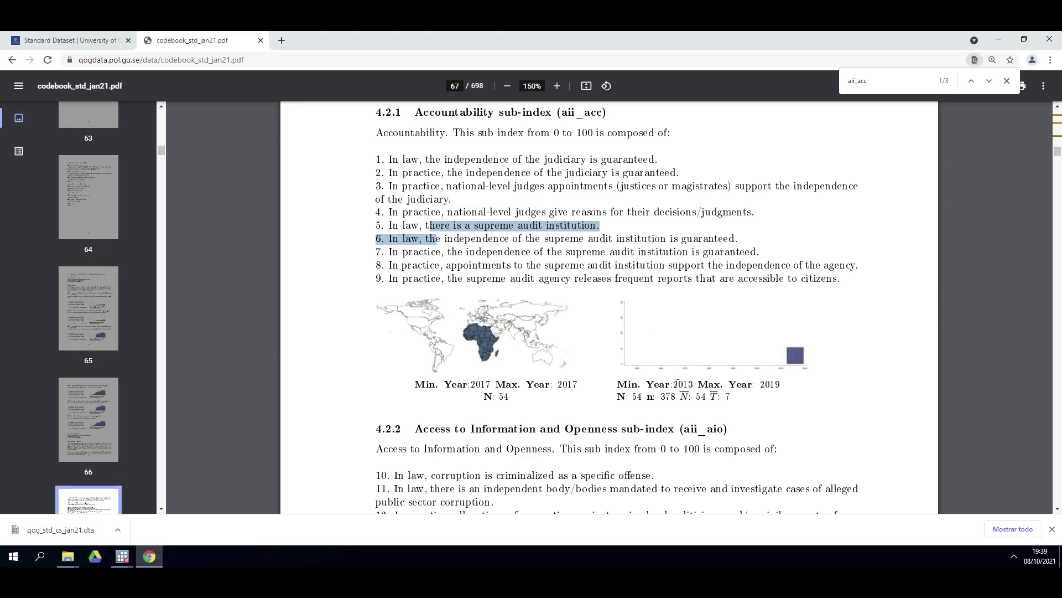
double_click(673, 381)
left_click(673, 382)
double_click(775, 384)
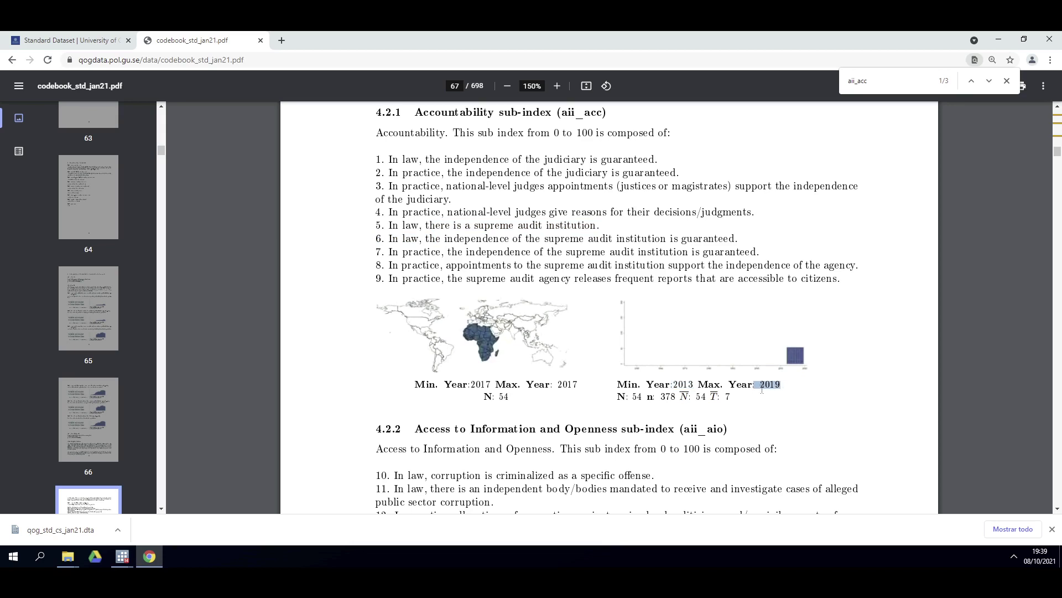
Step: Highlight the maximum year under the aii_acc time chart and view the charts of the Access to Information and Openness sub-index
left_click(775, 383)
left_click_drag(760, 384, 779, 388)
scroll(506, 166, "down", 8)
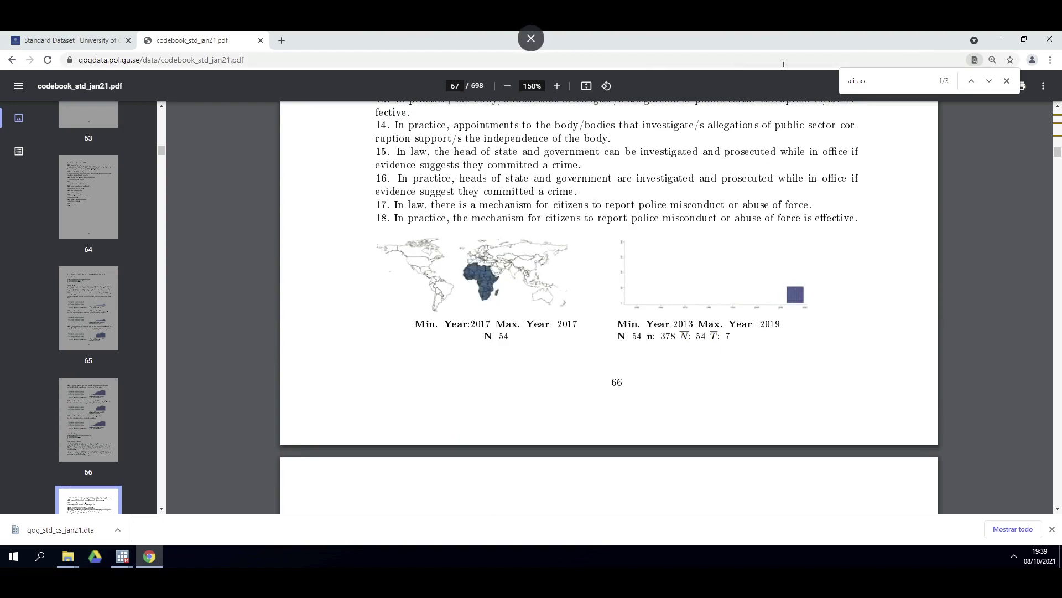
Step: Switch back to Stata's Data Editor and inspect Azerbaijan's aii_aio cell and Algeria's aii_acc cell
left_click(997, 46)
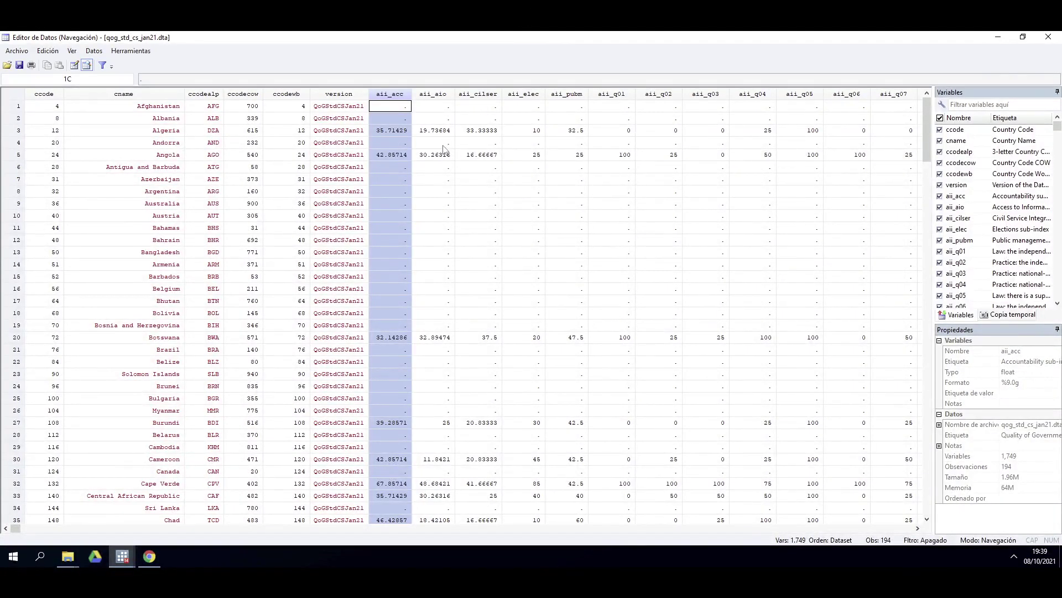
left_click(444, 179)
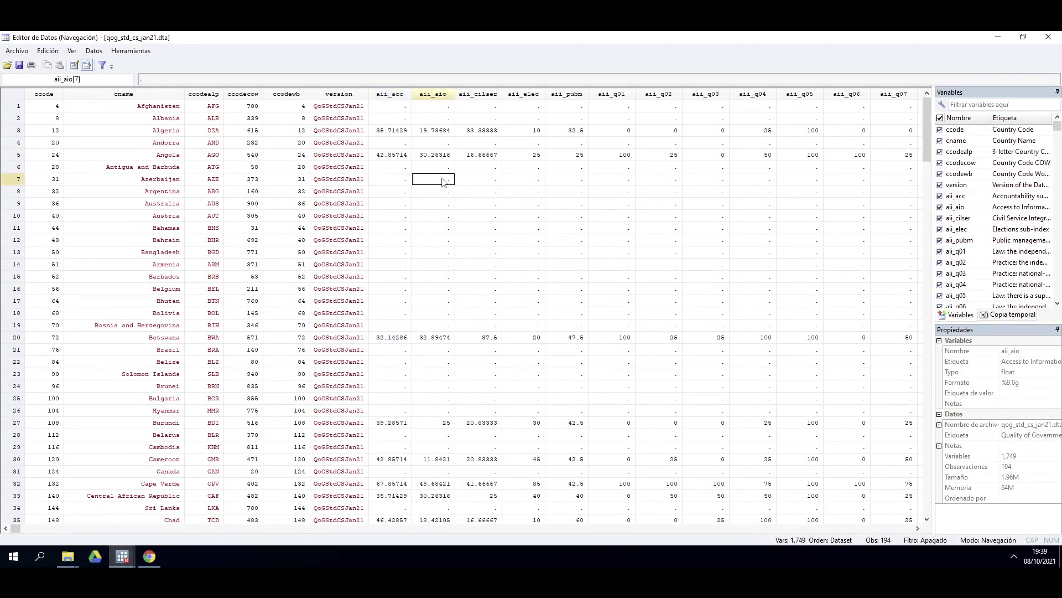
left_click(390, 135)
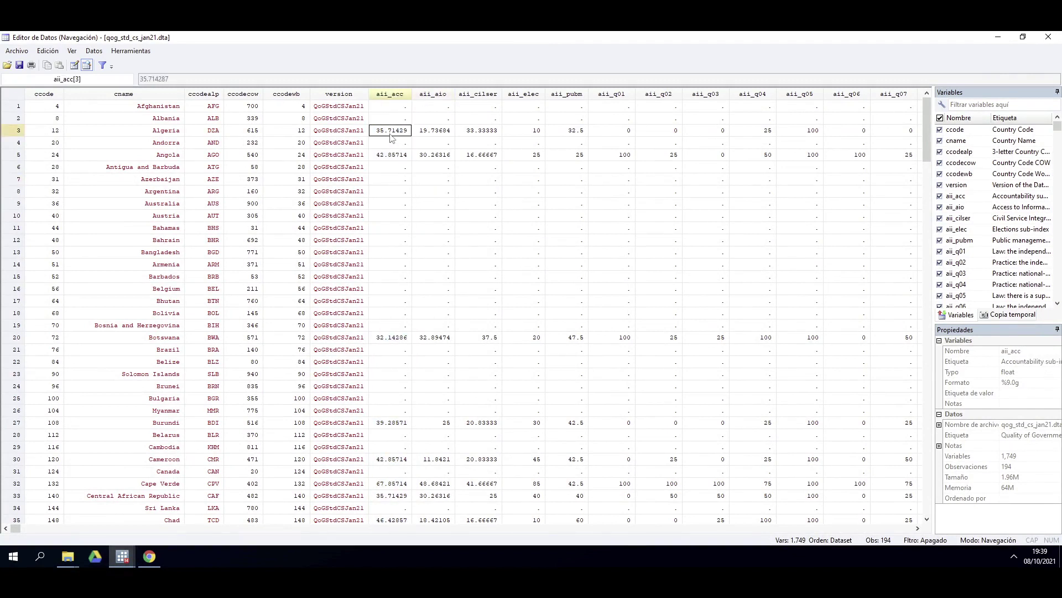
Step: Compare the version column with the aii_acc column, checking the text entries against the numeric ones
left_click(358, 134)
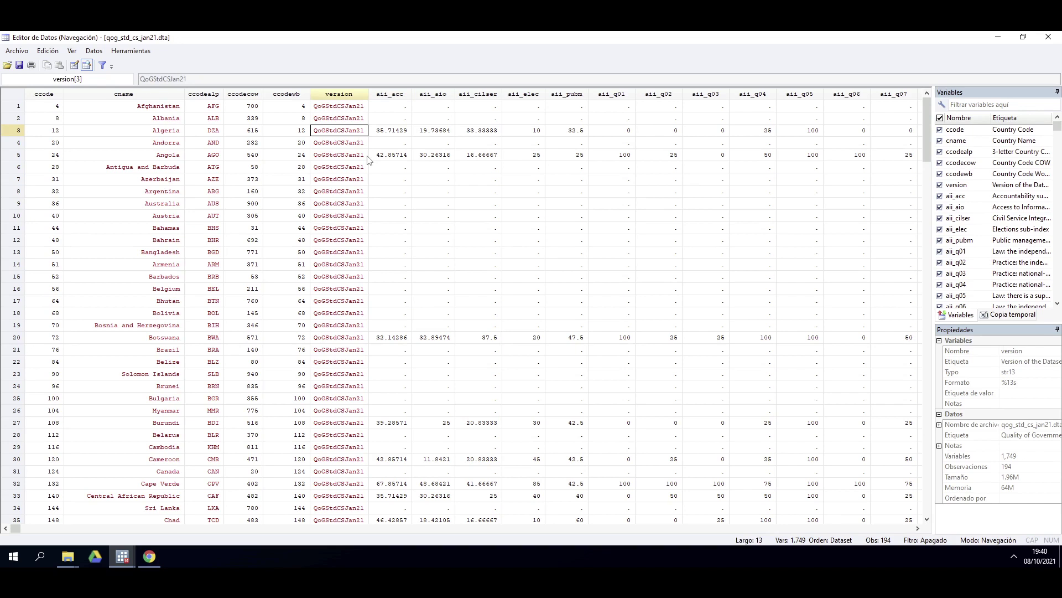
left_click(339, 95)
left_click(390, 95)
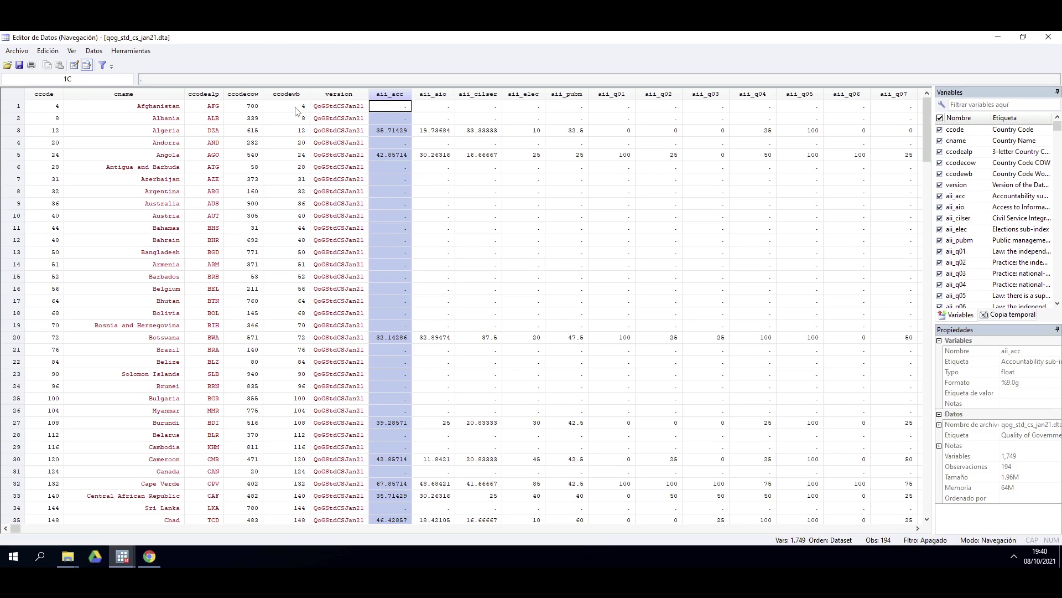
left_click(341, 96)
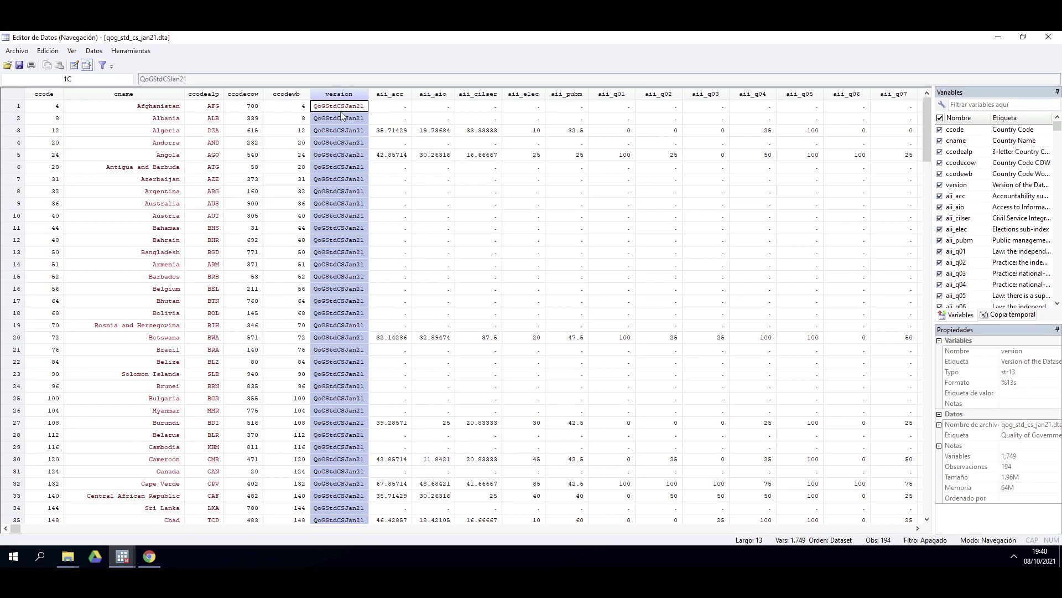
left_click(335, 111)
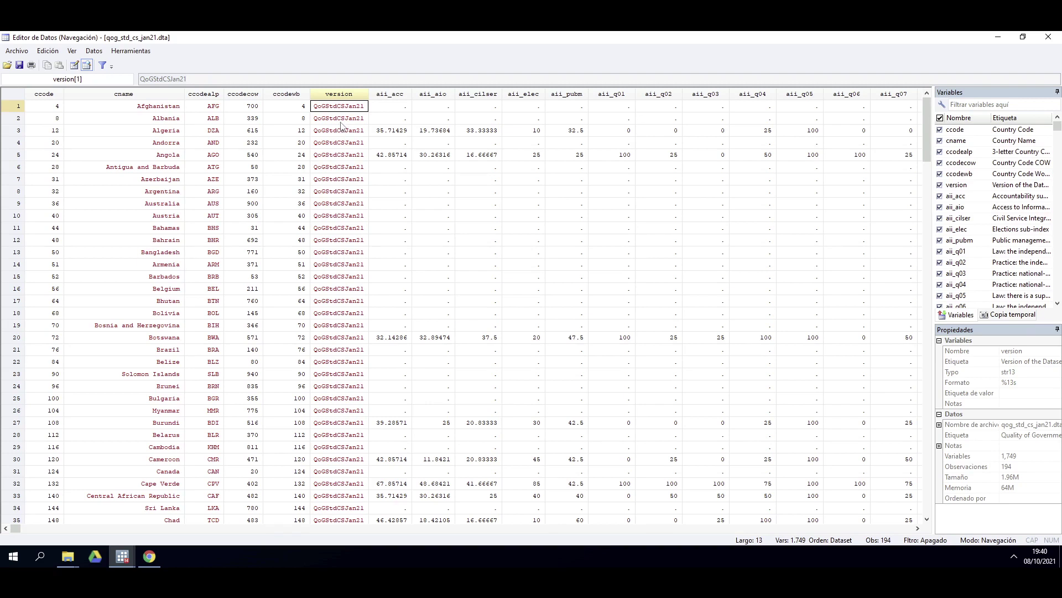
Step: Inspect sample cells of the cname, ccodecow and ccodealp variables to tell text values from numeric codes
left_click(149, 108)
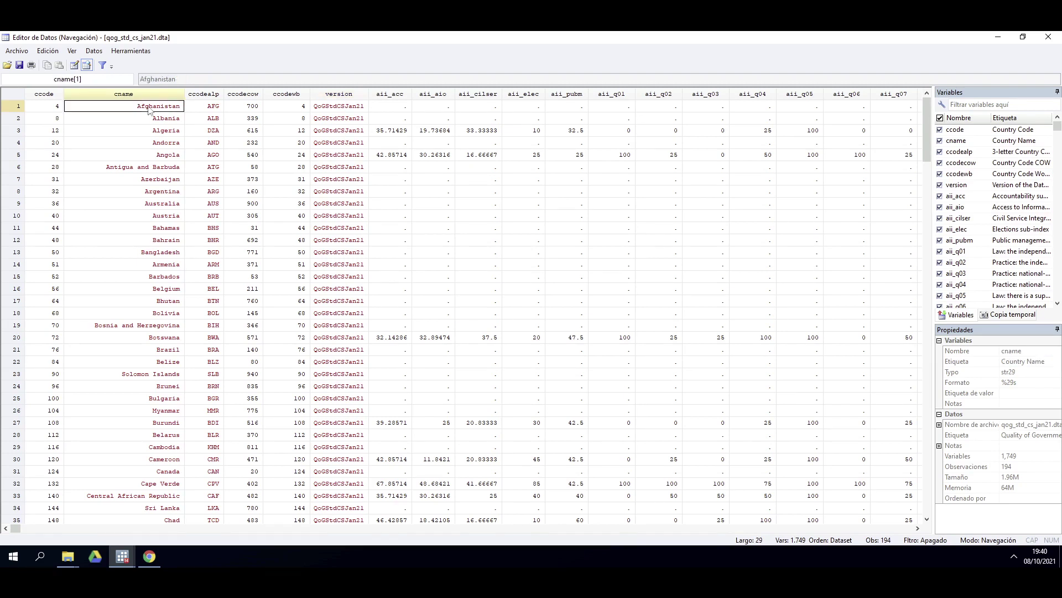
left_click(245, 109)
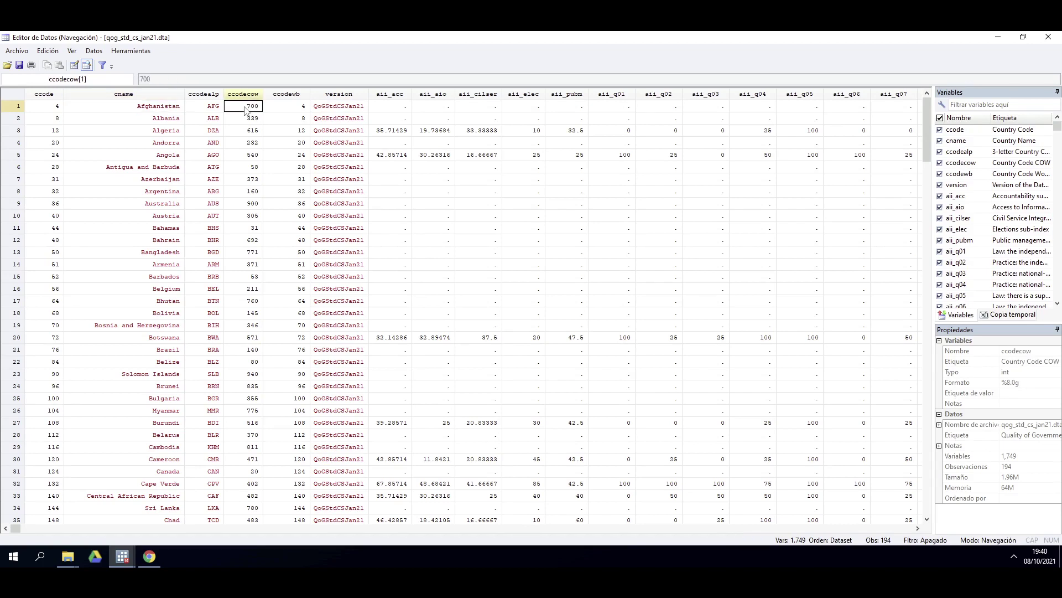
left_click(248, 155)
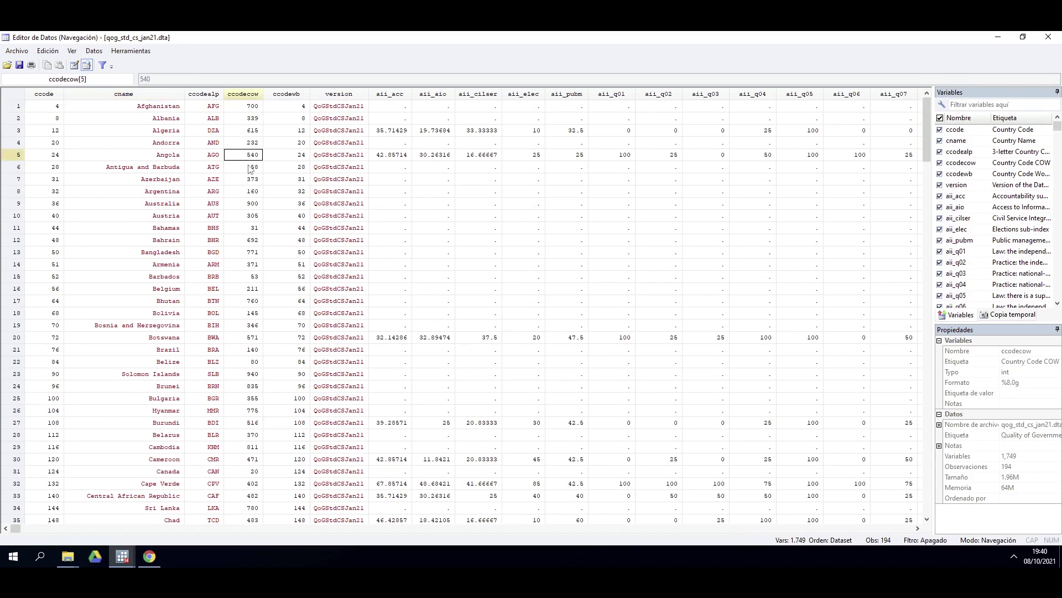
left_click(245, 229)
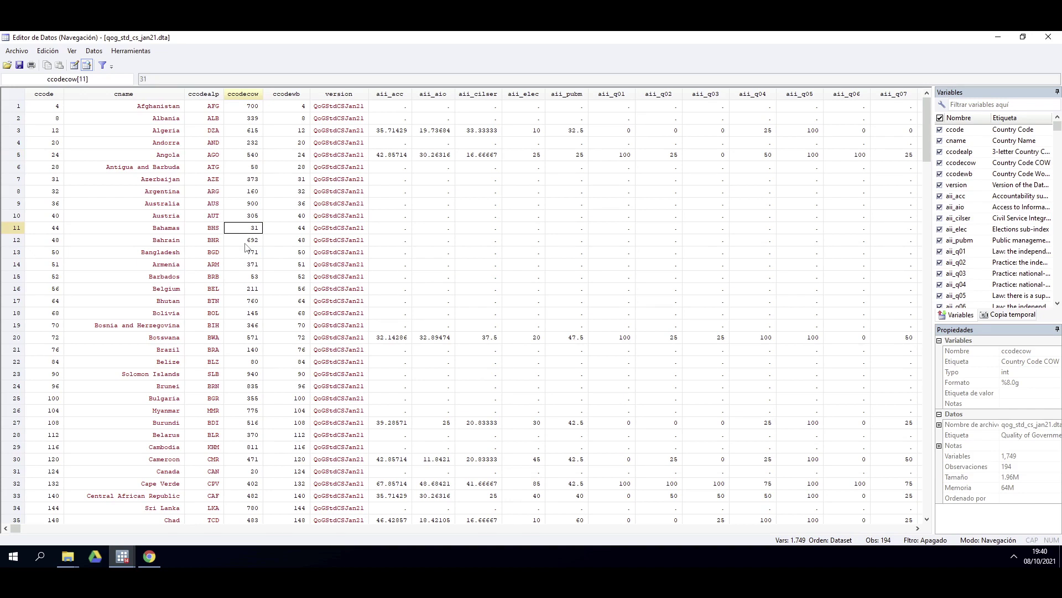
left_click(206, 144)
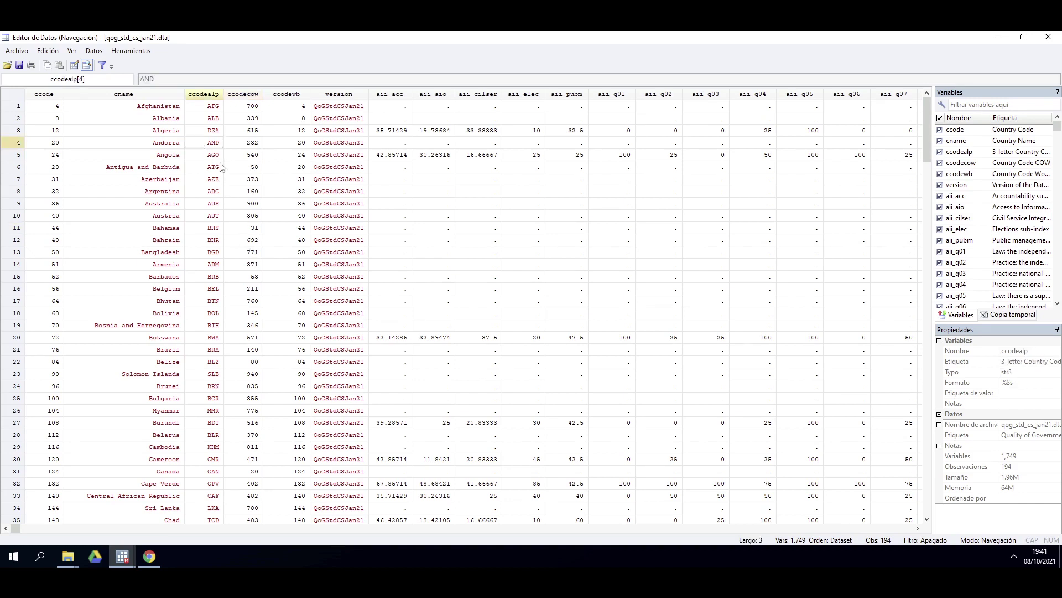
left_click(157, 143)
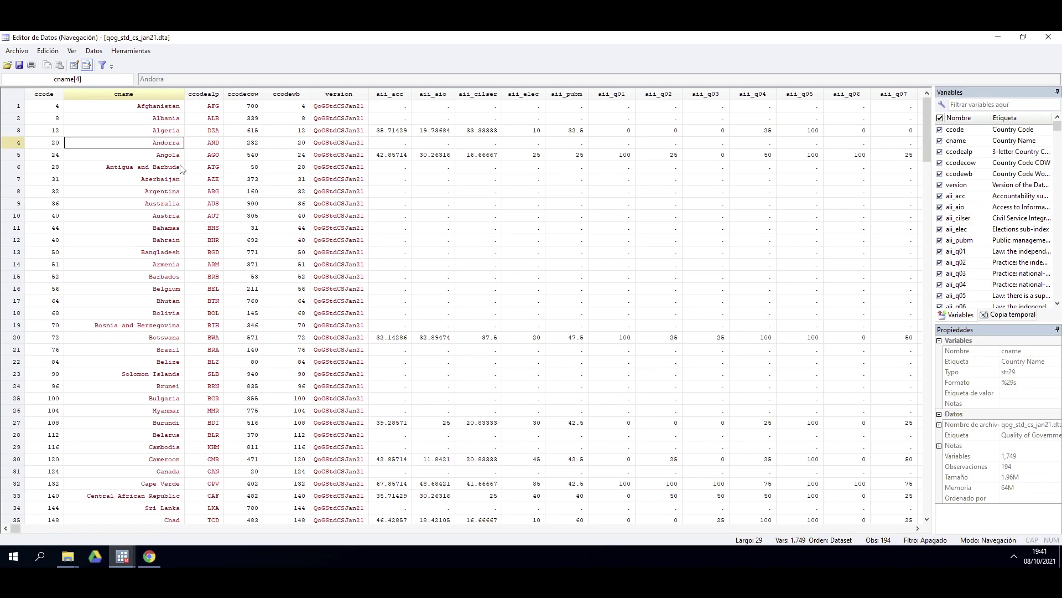
Step: Compare the cname column with the ccodecow column and check the ccodecow code for Argentina
left_click(146, 97)
left_click(159, 119)
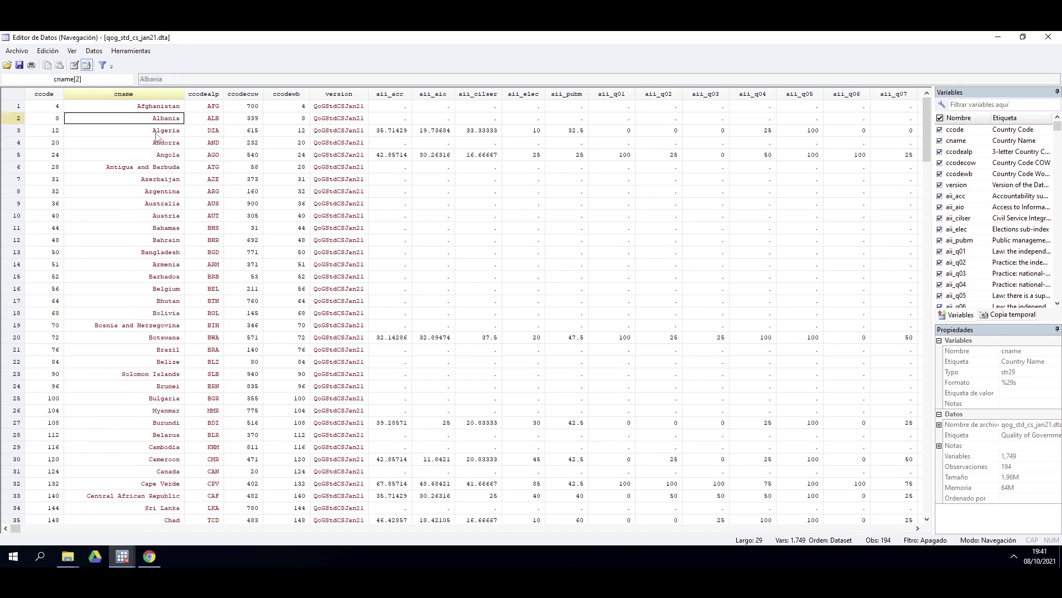
left_click(239, 96)
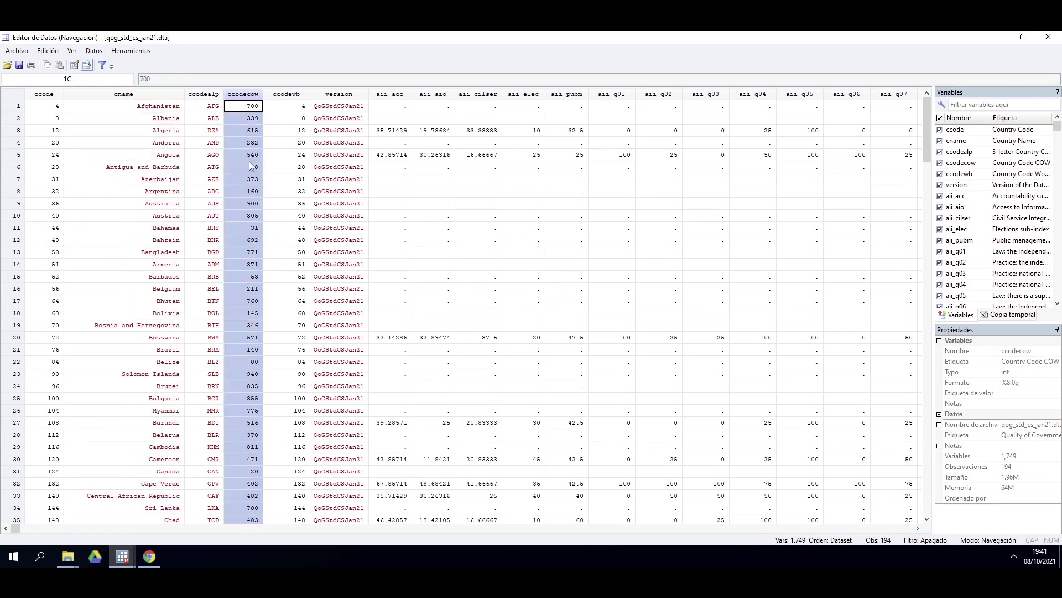
left_click(252, 166)
left_click(250, 192)
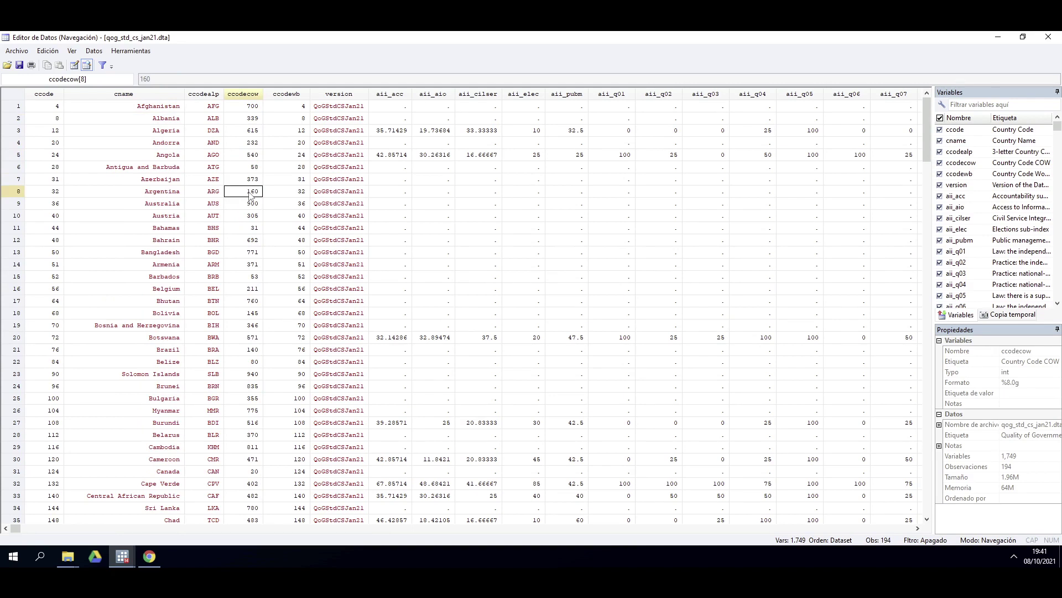
Step: Check the storage type of ccodecow in the variable properties and compare it with Algeria's aii_acc entry
left_click(157, 95)
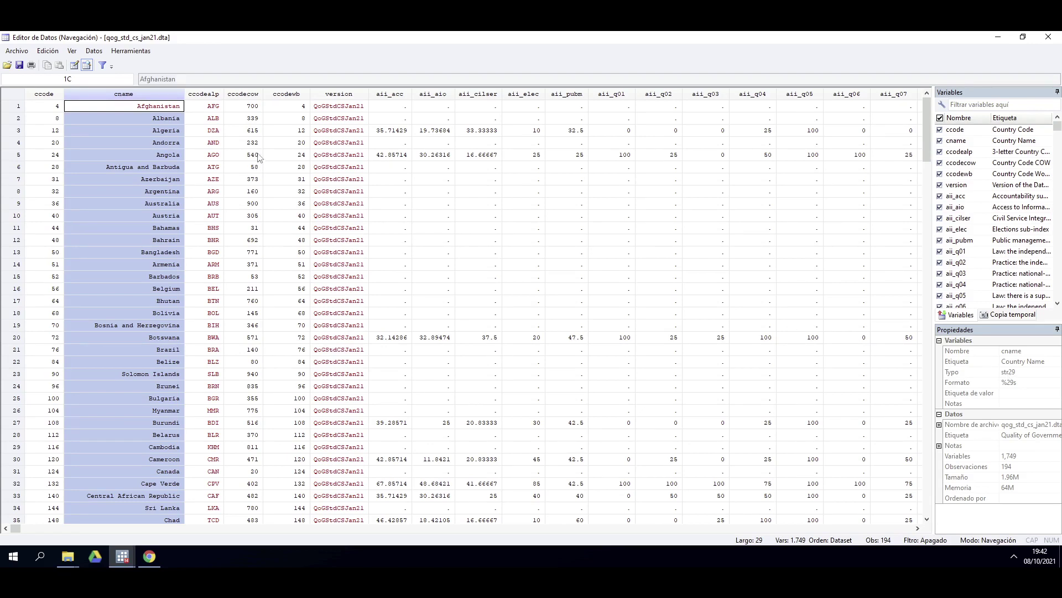
left_click(253, 130)
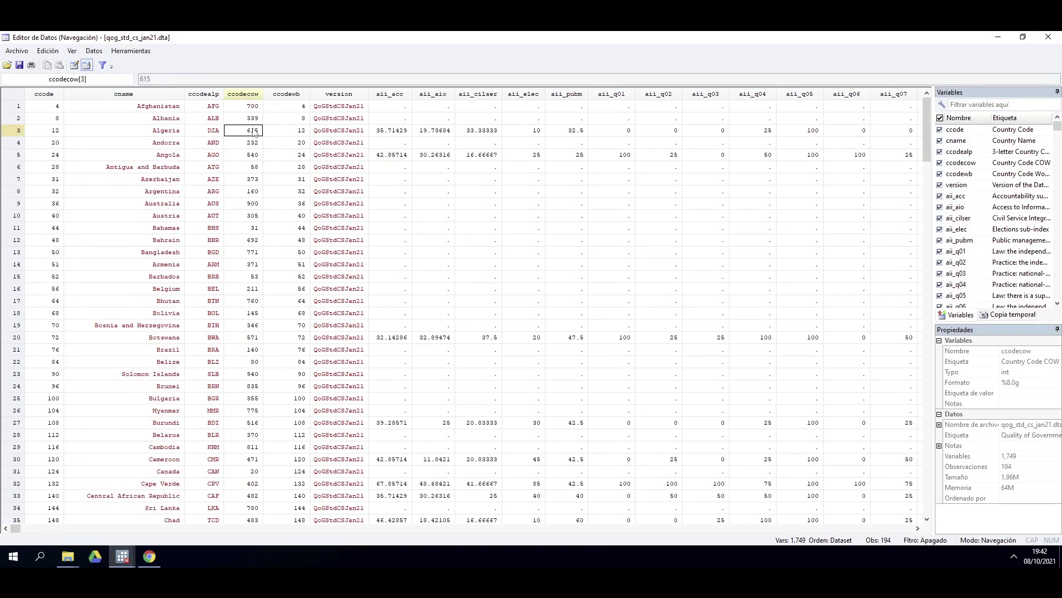
left_click(1005, 372)
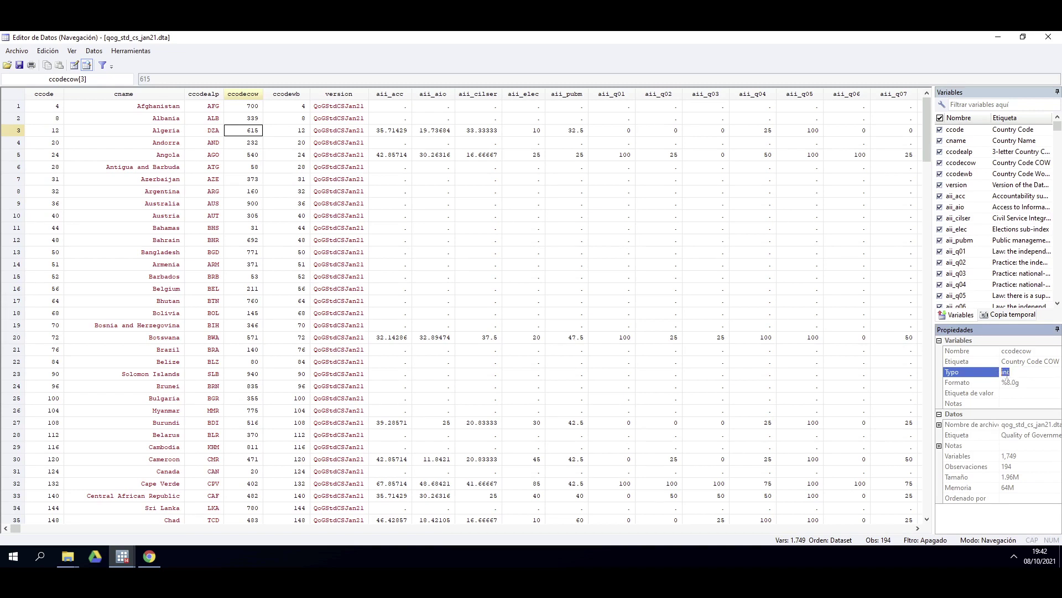
left_click(391, 131)
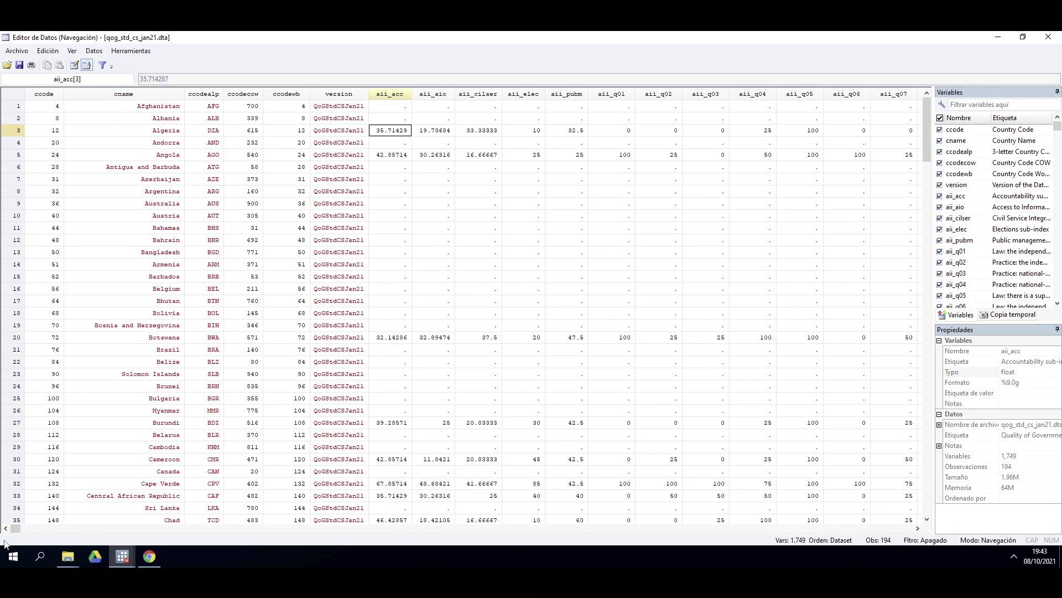
Step: Find the biu_offrel variable and compare its labelled entries with the plain numbers in biu_relleg
left_click_drag(14, 531, 61, 528)
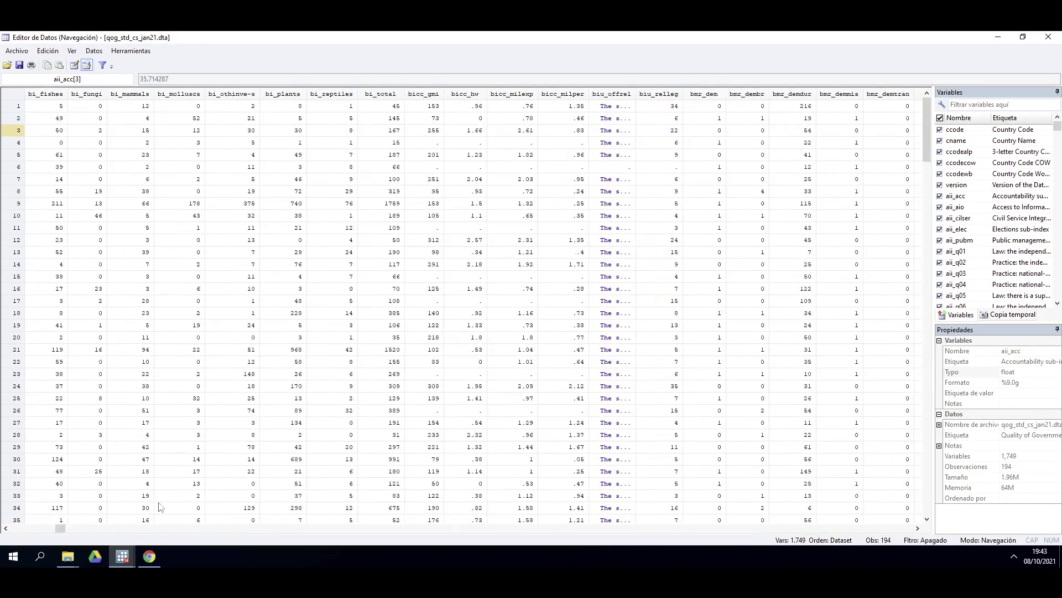
left_click(611, 156)
left_click(619, 108)
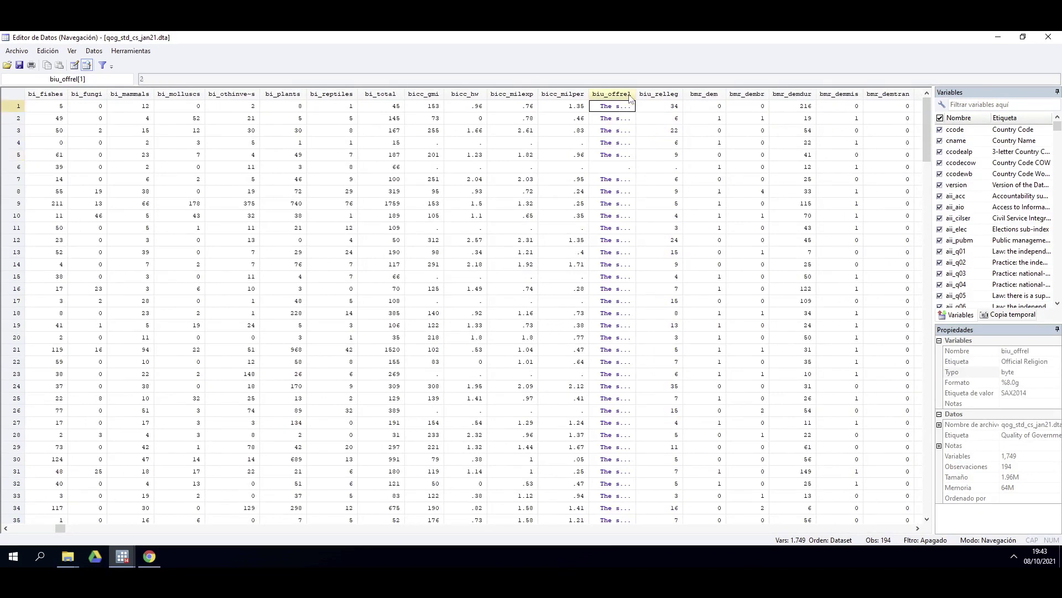
left_click(616, 95)
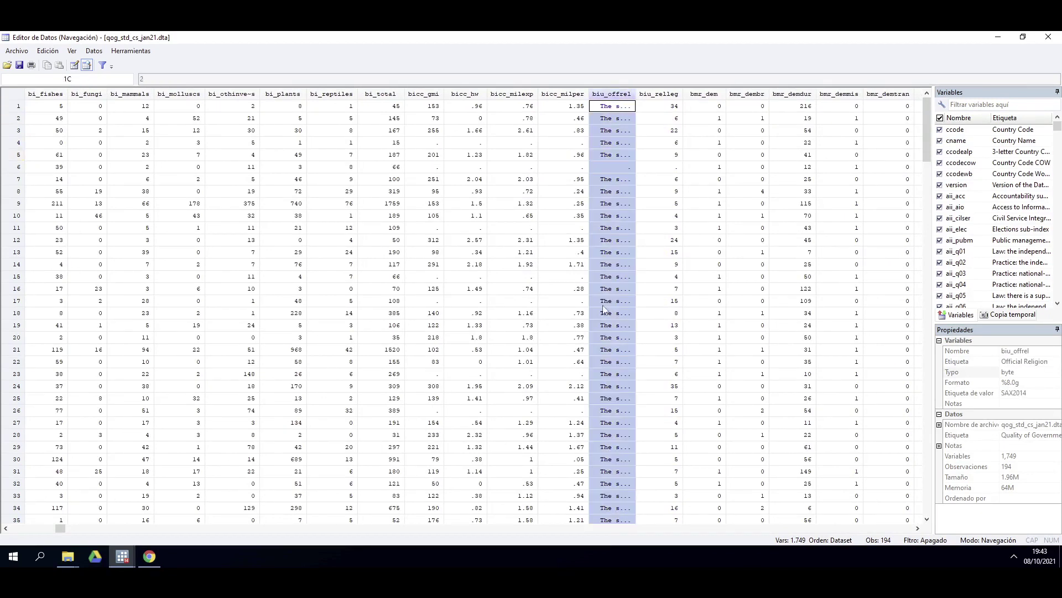
left_click(642, 97)
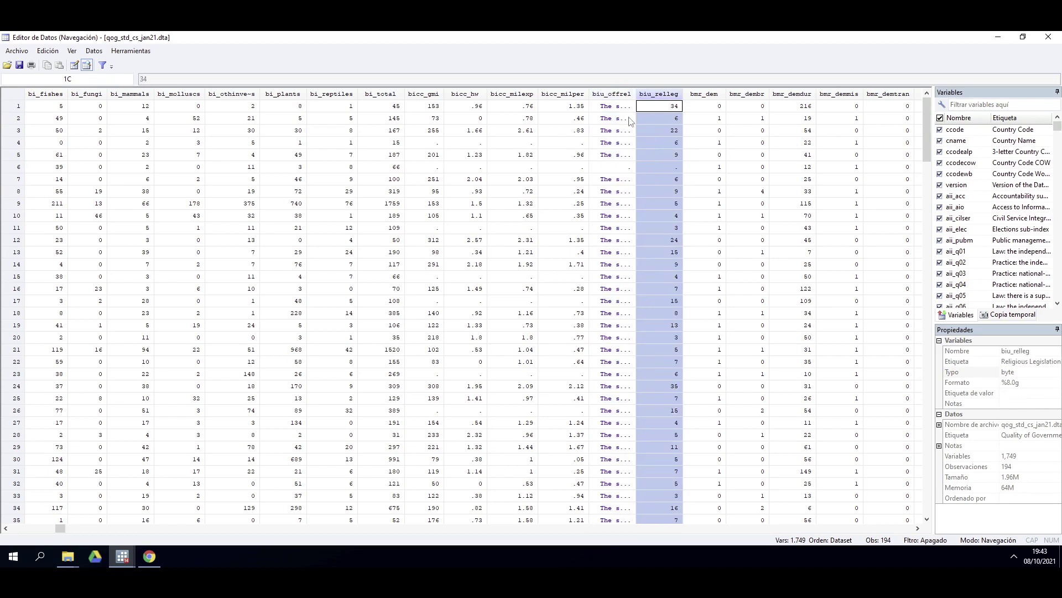
left_click(621, 132)
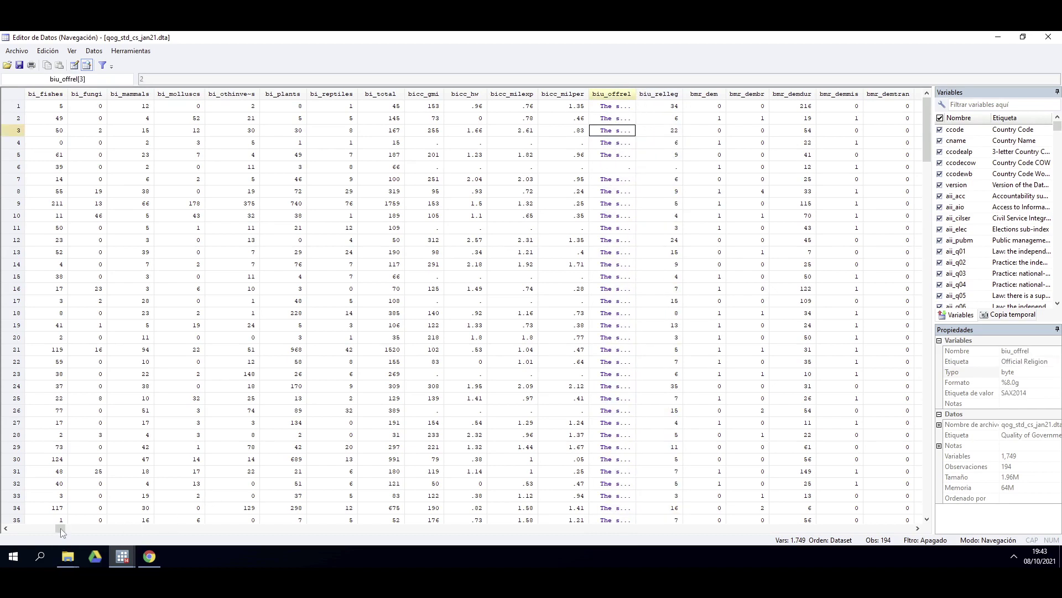
Step: Find the ccp_buildsoc variable and examine its Yes and No cells together with its type and value label
left_click_drag(60, 528, 96, 534)
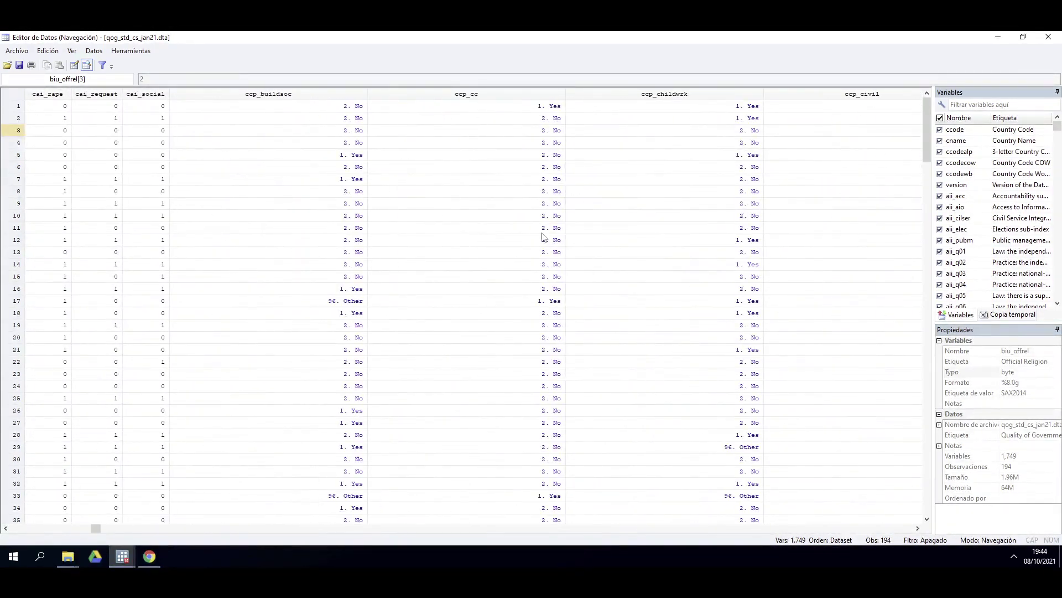
left_click(313, 107)
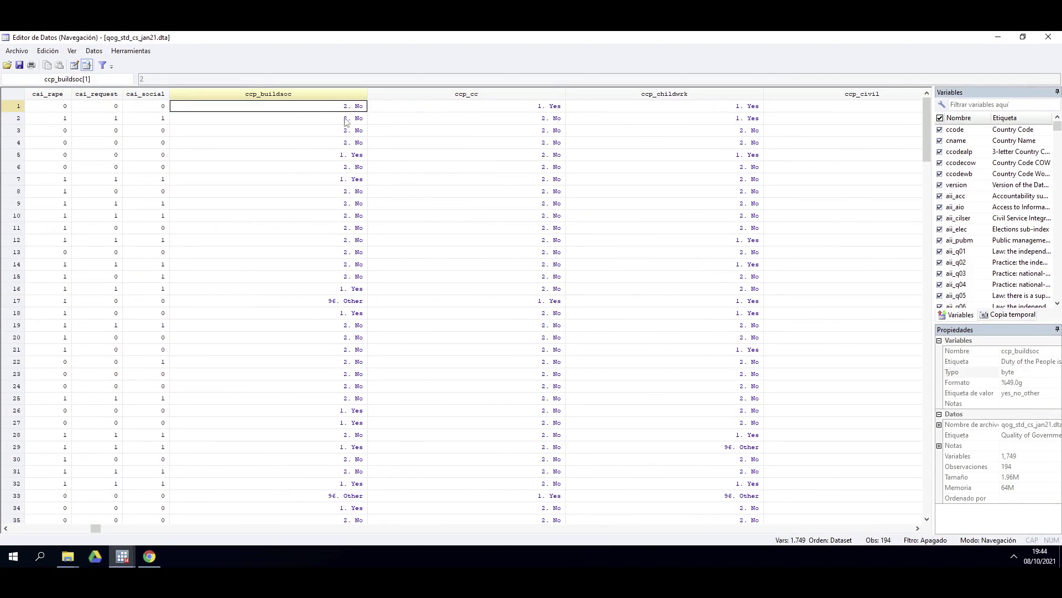
left_click(348, 185)
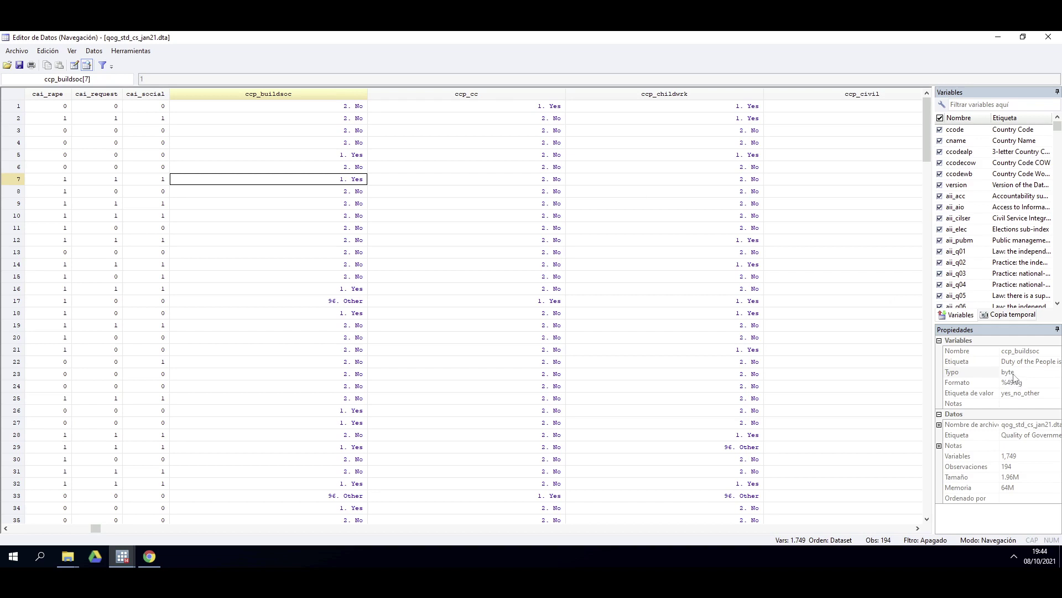
left_click(351, 158)
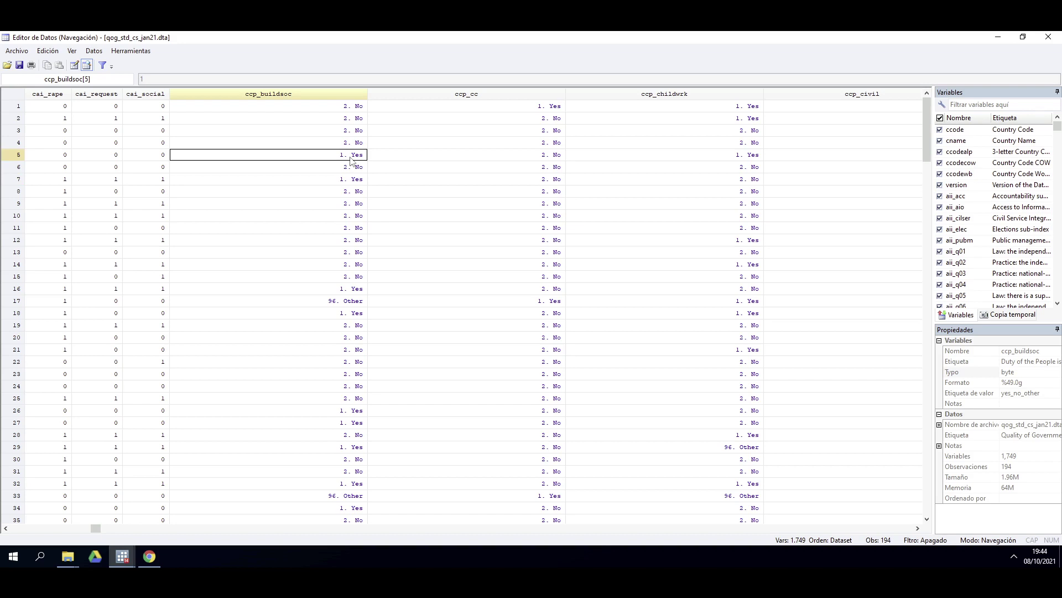
left_click(346, 142)
left_click(340, 135)
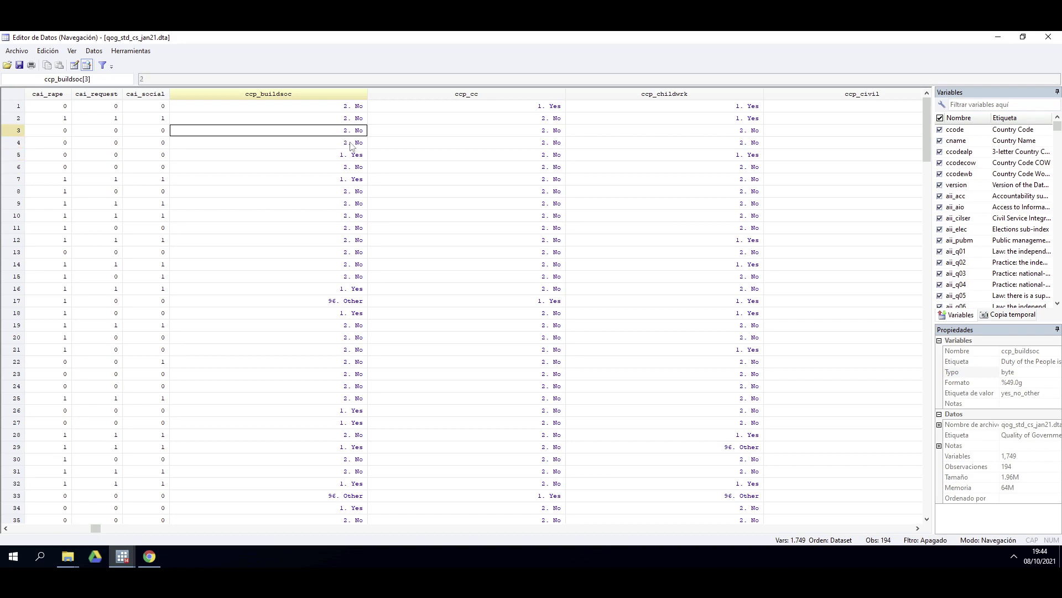
Step: Check the numeric code stored behind the No labels in the first four rows of ccp_buildsoc
left_click(351, 145)
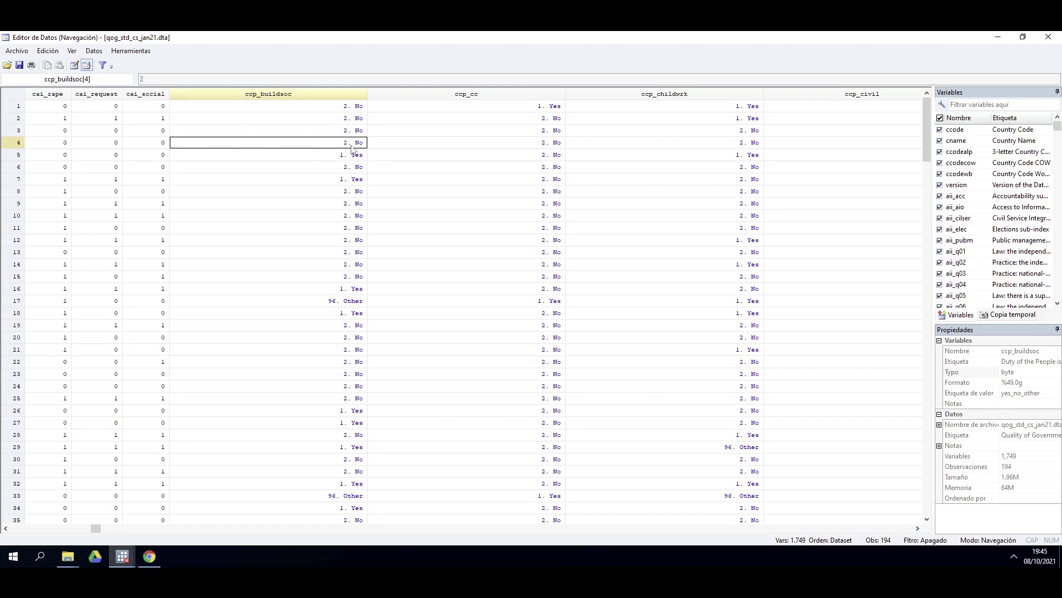
left_click(351, 111)
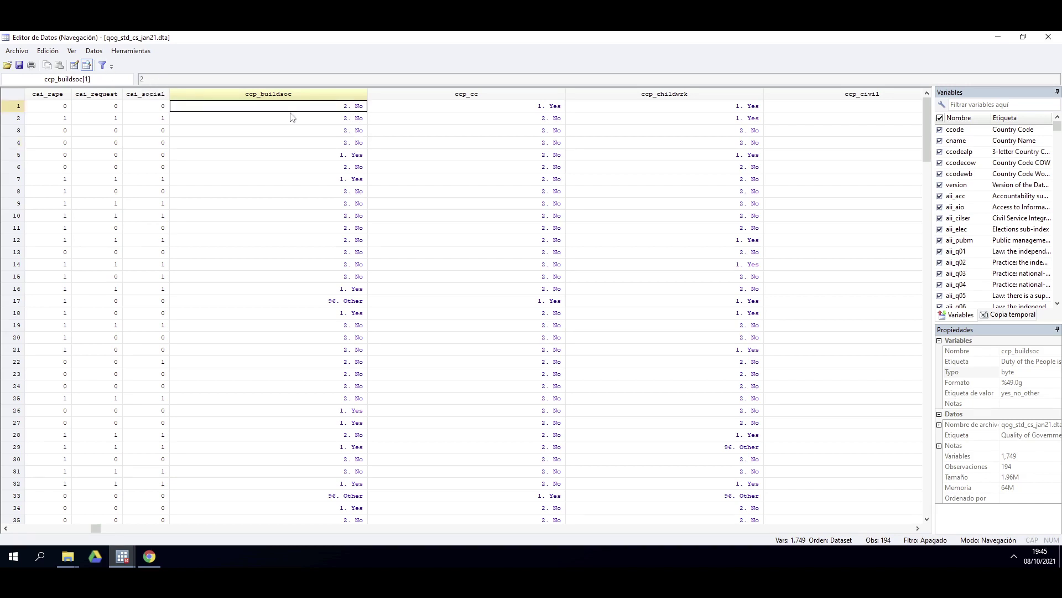
left_click(319, 123)
left_click(277, 132)
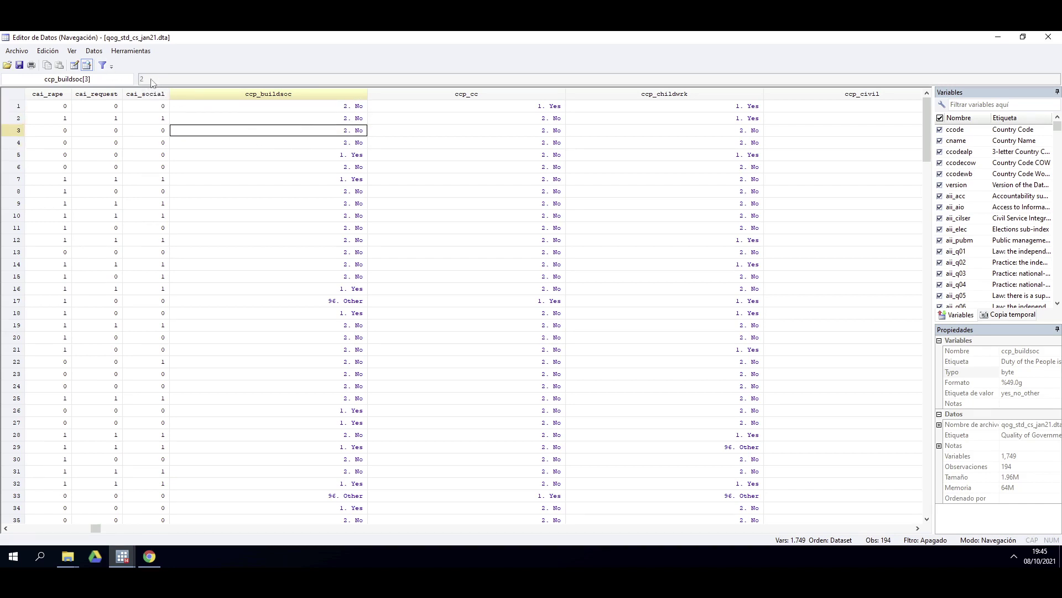
left_click(315, 145)
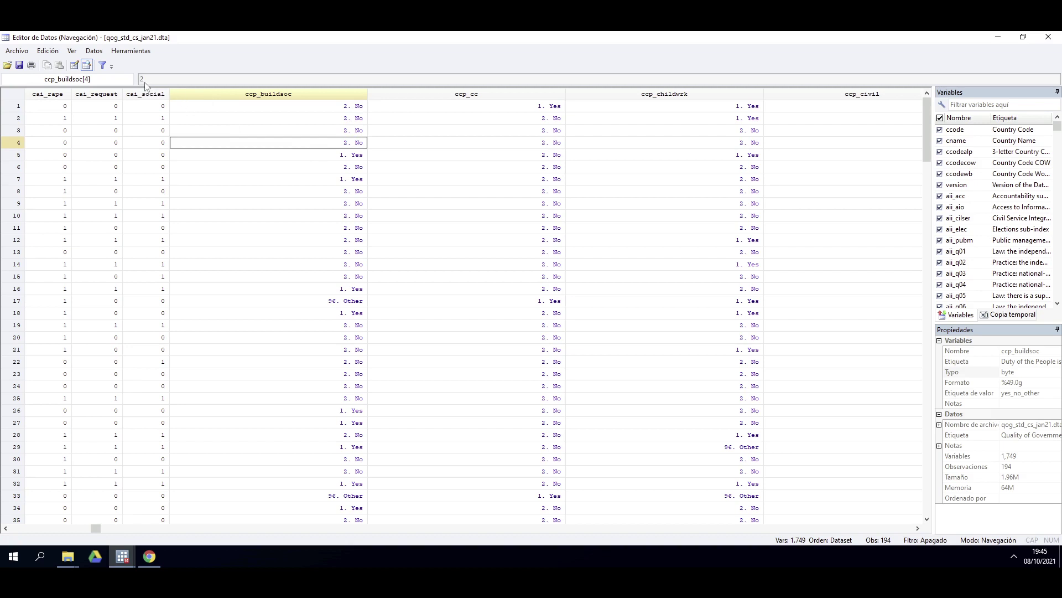
Step: Check the numeric code stored behind the Yes label in row 5 of ccp_buildsoc and look through the labels further down
left_click(353, 155)
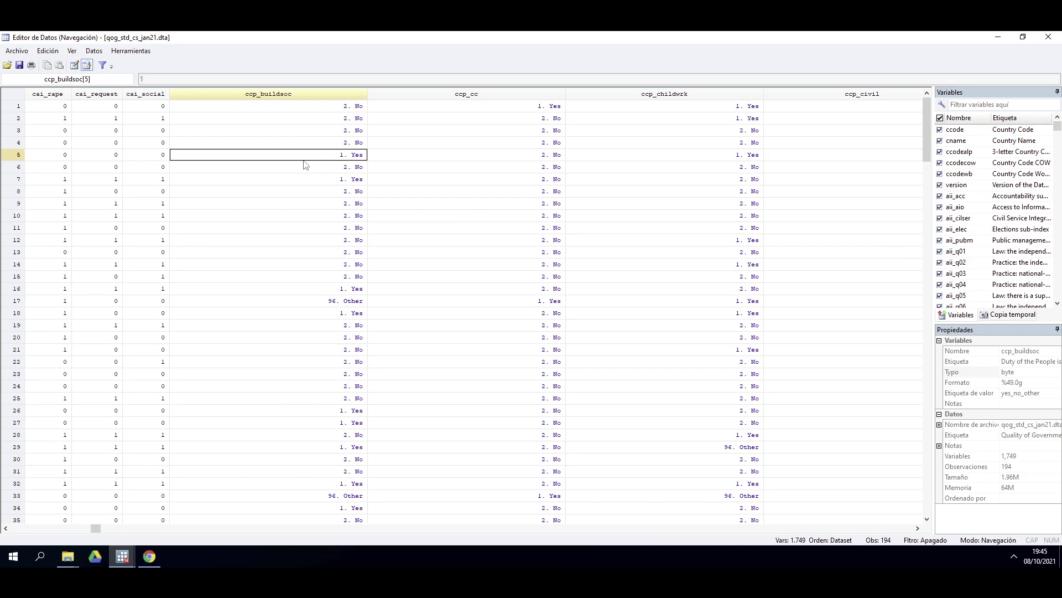
scroll(319, 167, "down", 4)
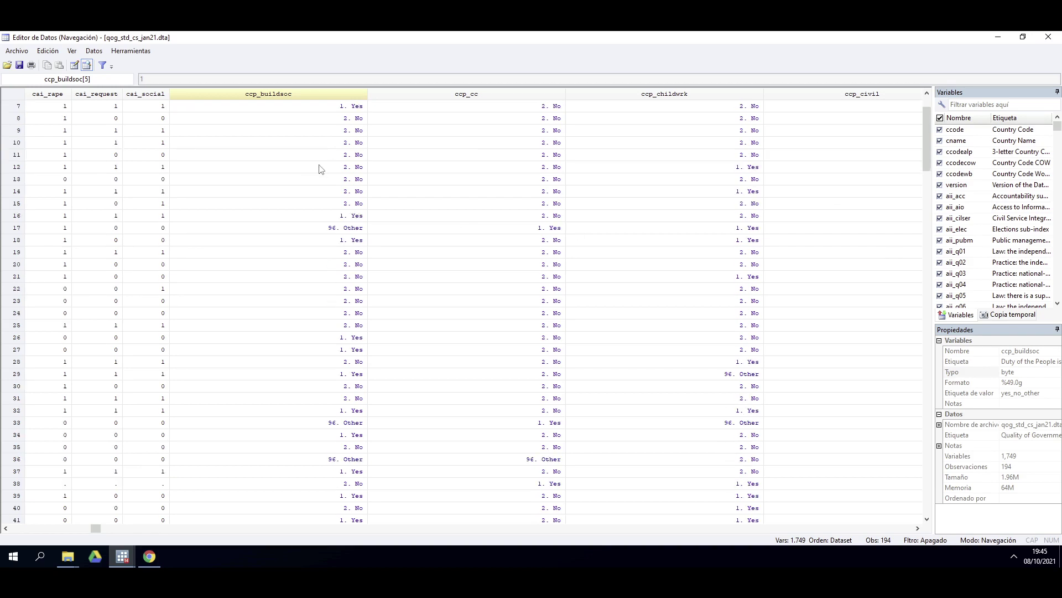
scroll(318, 167, "down", 1)
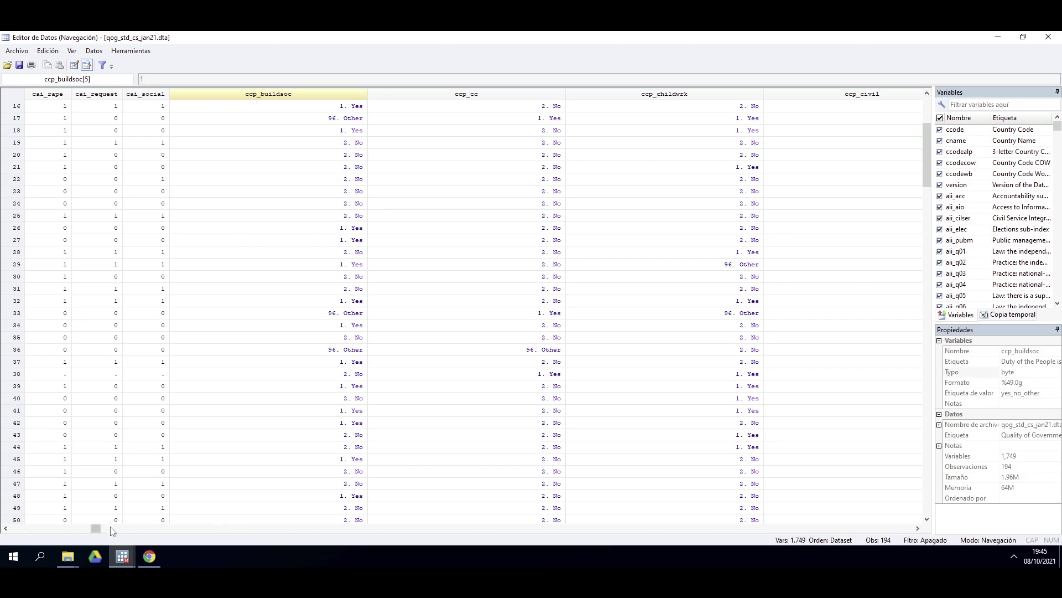
Step: Go back to the first variables and compare Bosnia and Herzegovina's cname and ccodealp entries with the ccodecow column
left_click_drag(90, 529, 11, 528)
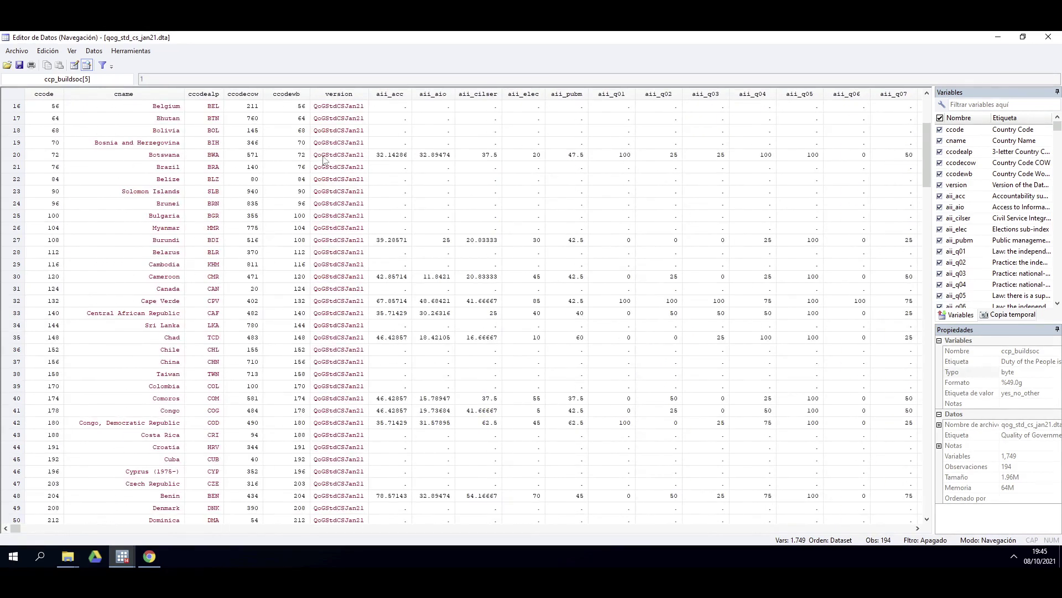
left_click(158, 145)
left_click(205, 145)
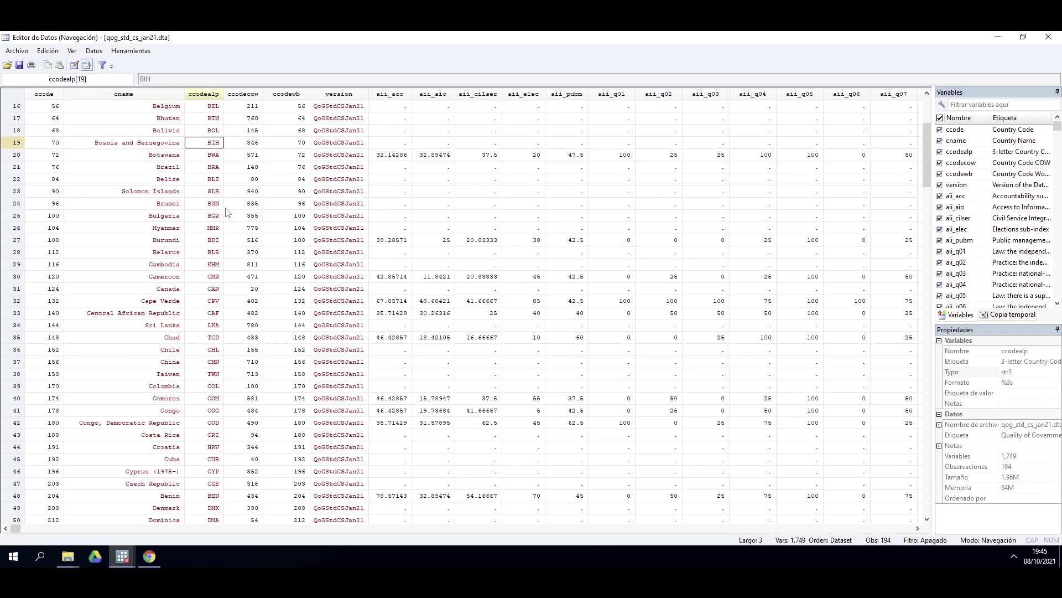
left_click(148, 148)
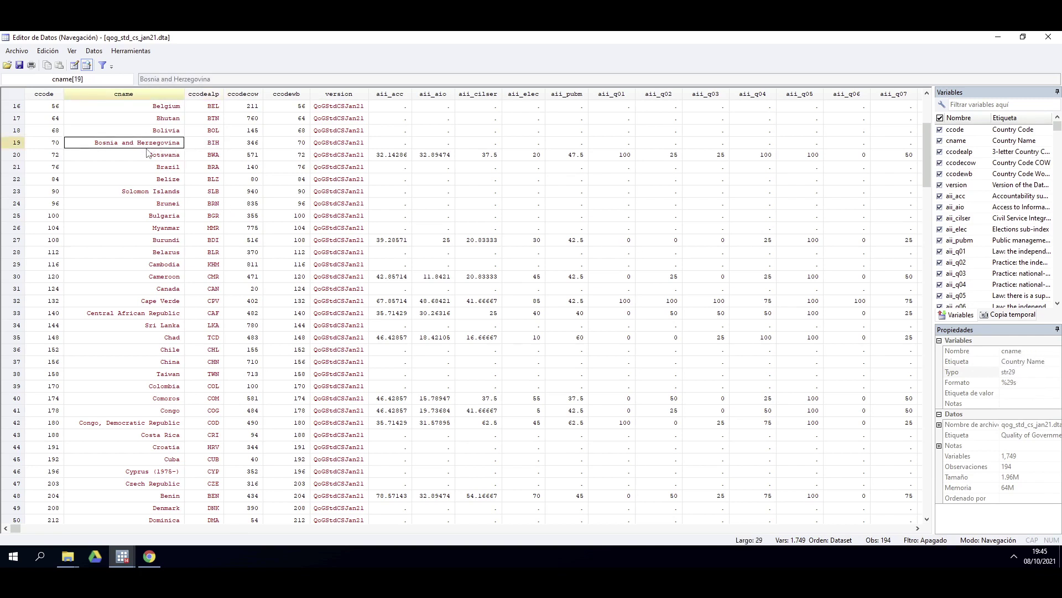
left_click(213, 146)
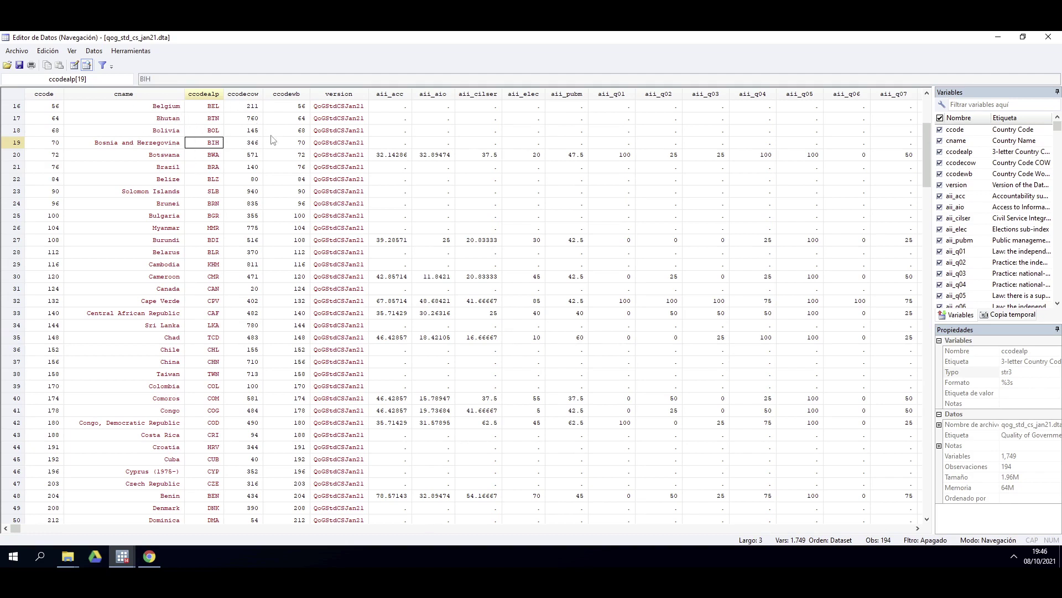
left_click(254, 95)
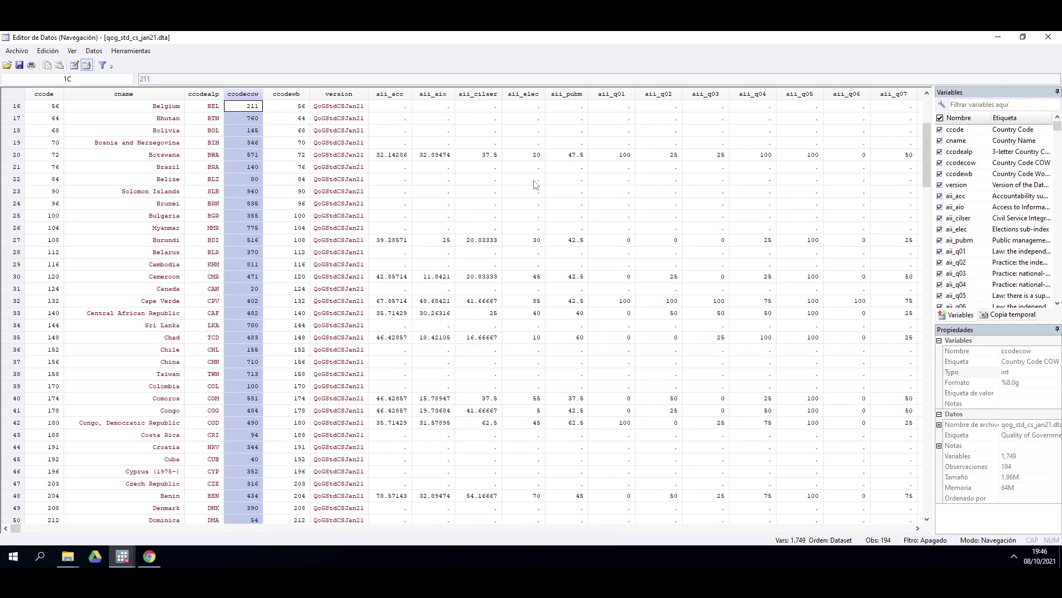
Step: Close the data browser and review the cd, dir, use and browse commands in the do-file, finishing at the end of browse
left_click(1048, 37)
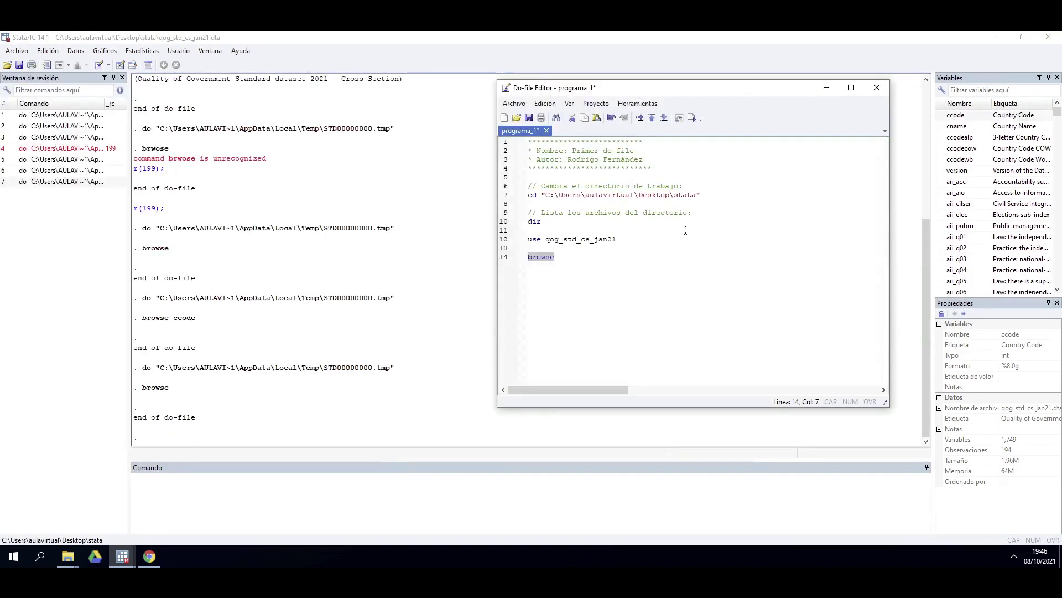
key("Up")
left_click_drag(569, 194, 604, 195)
left_click(544, 221)
left_click_drag(537, 239, 620, 240)
left_click(567, 264)
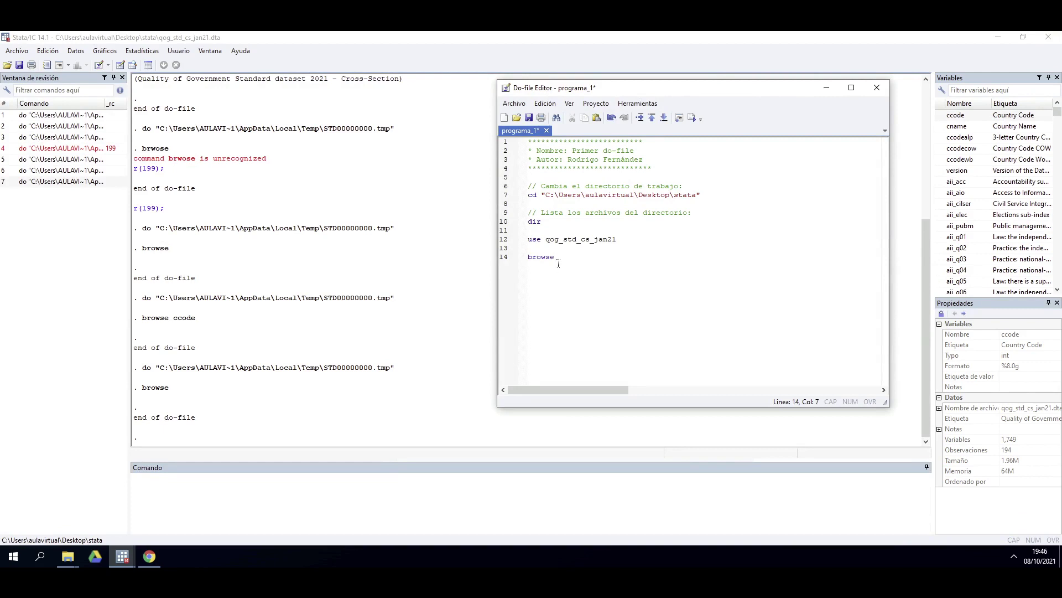